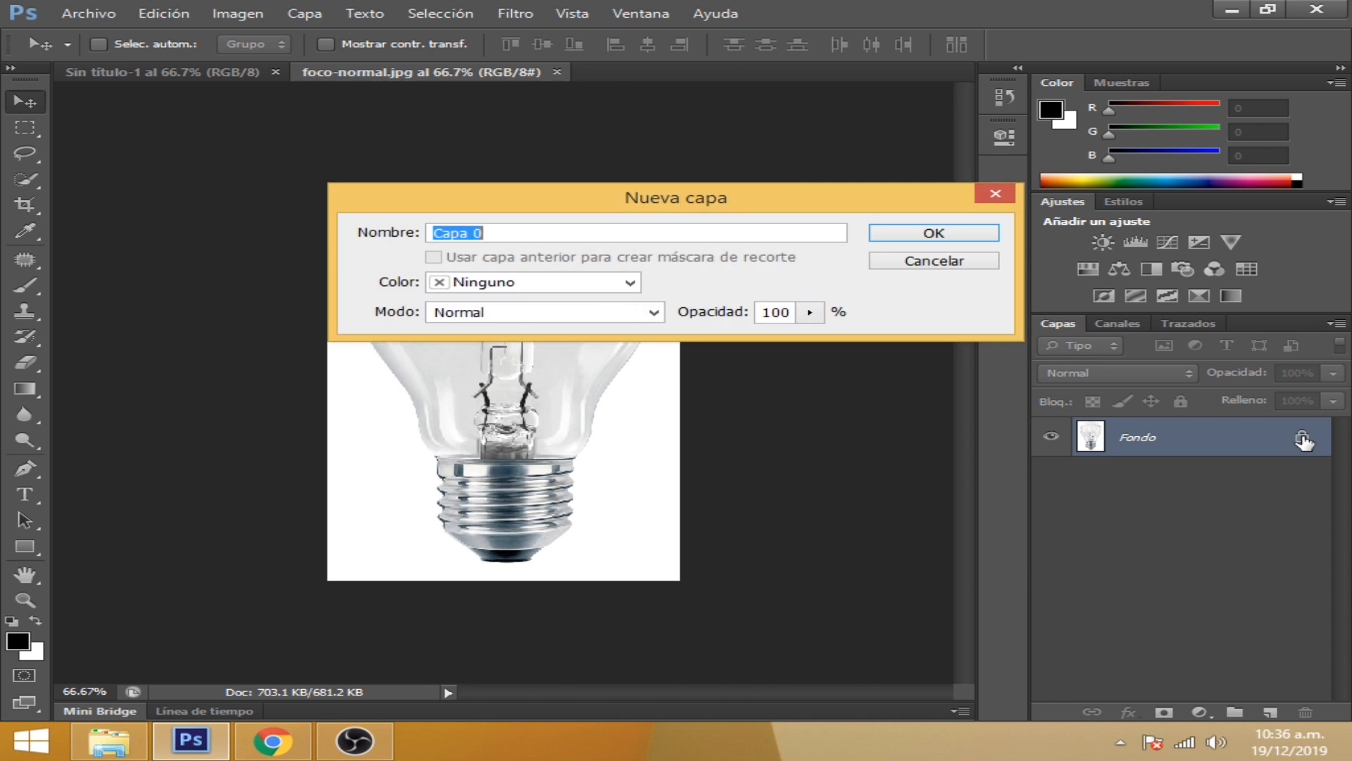
Name the unlocked background layer foco, and delete the white area around the bulb using a Quick Selection, leaving nothing selected
{"action": "type", "text": "foco"}
{"action": "key", "text": "Return"}
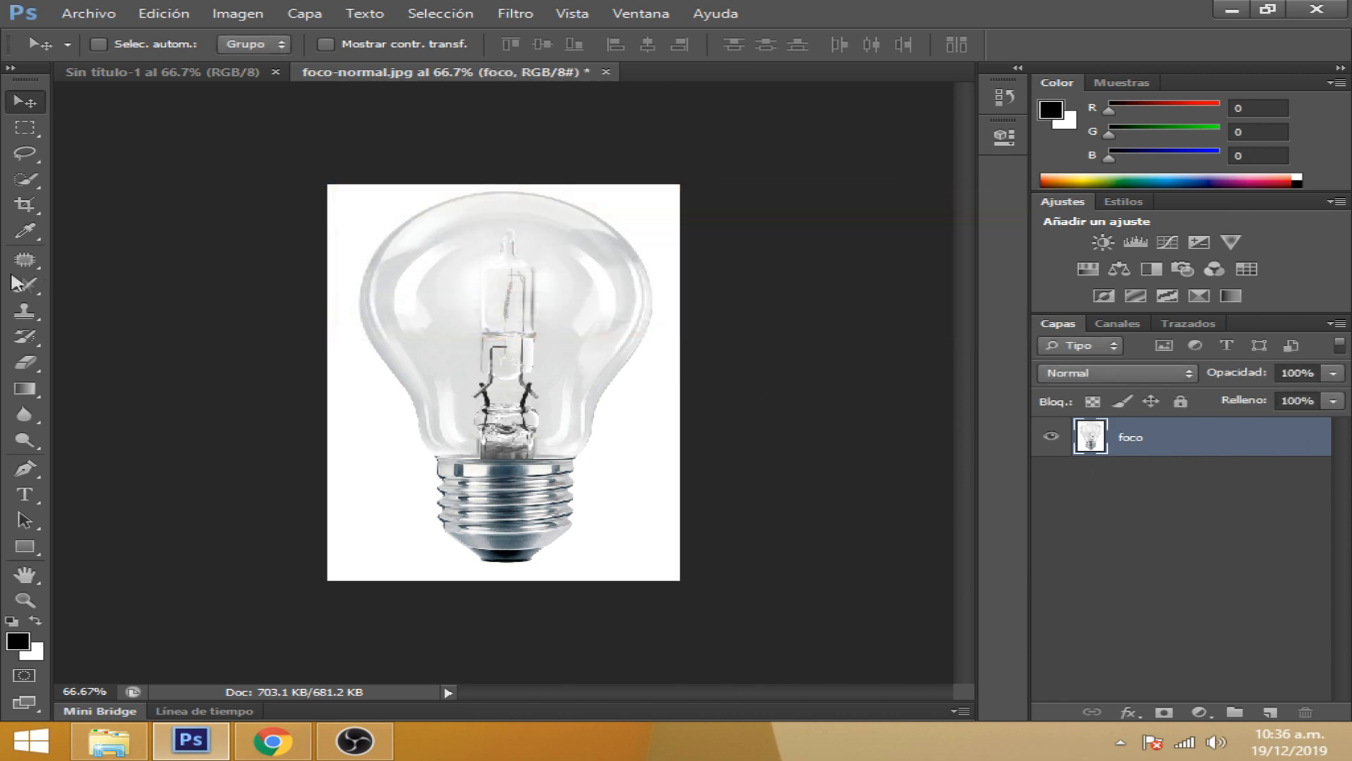
{"action": "left_click", "coordinate": [26, 179]}
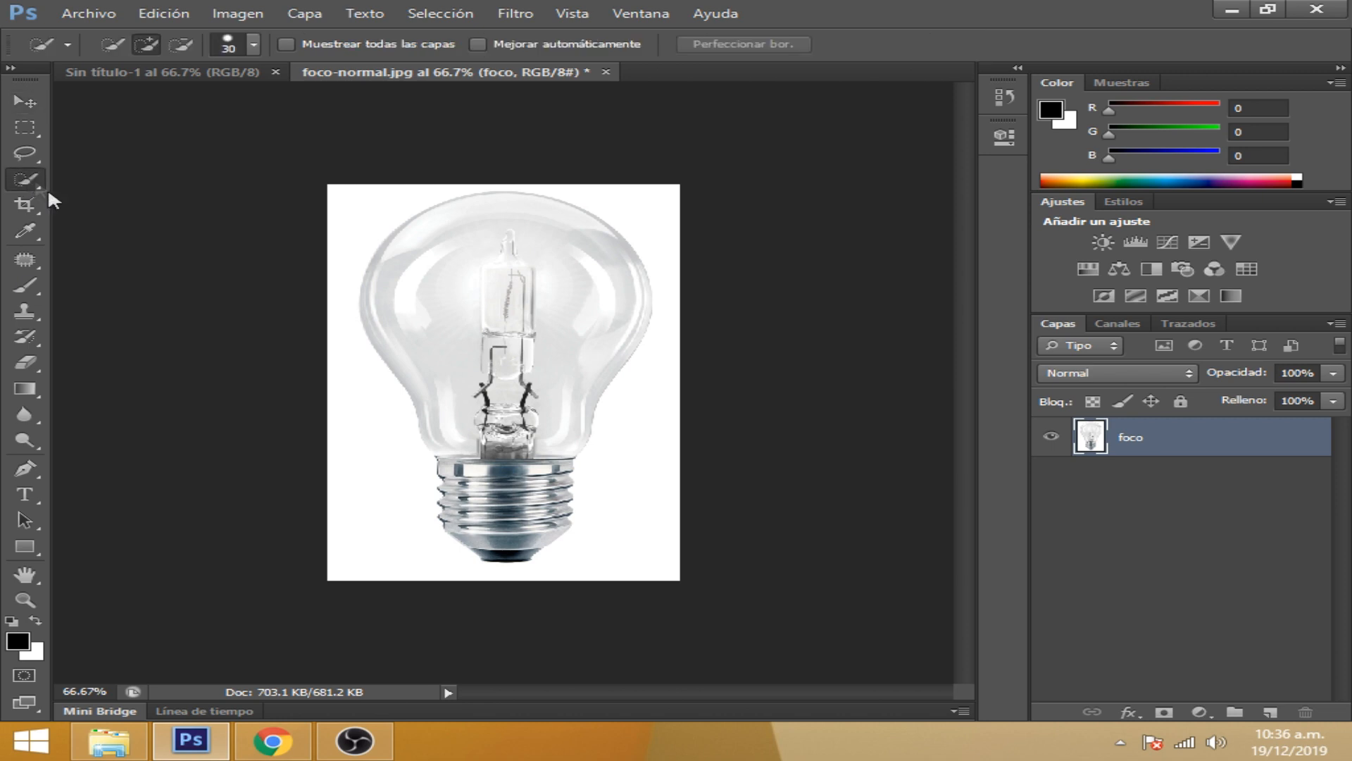
{"action": "mouse_move", "coordinate": [625, 423]}
{"action": "left_mouse_down"}
{"action": "mouse_move", "coordinate": [643, 493]}
{"action": "mouse_move", "coordinate": [582, 567]}
{"action": "mouse_move", "coordinate": [461, 588]}
{"action": "mouse_move", "coordinate": [496, 577]}
{"action": "mouse_move", "coordinate": [447, 564]}
{"action": "left_mouse_up"}
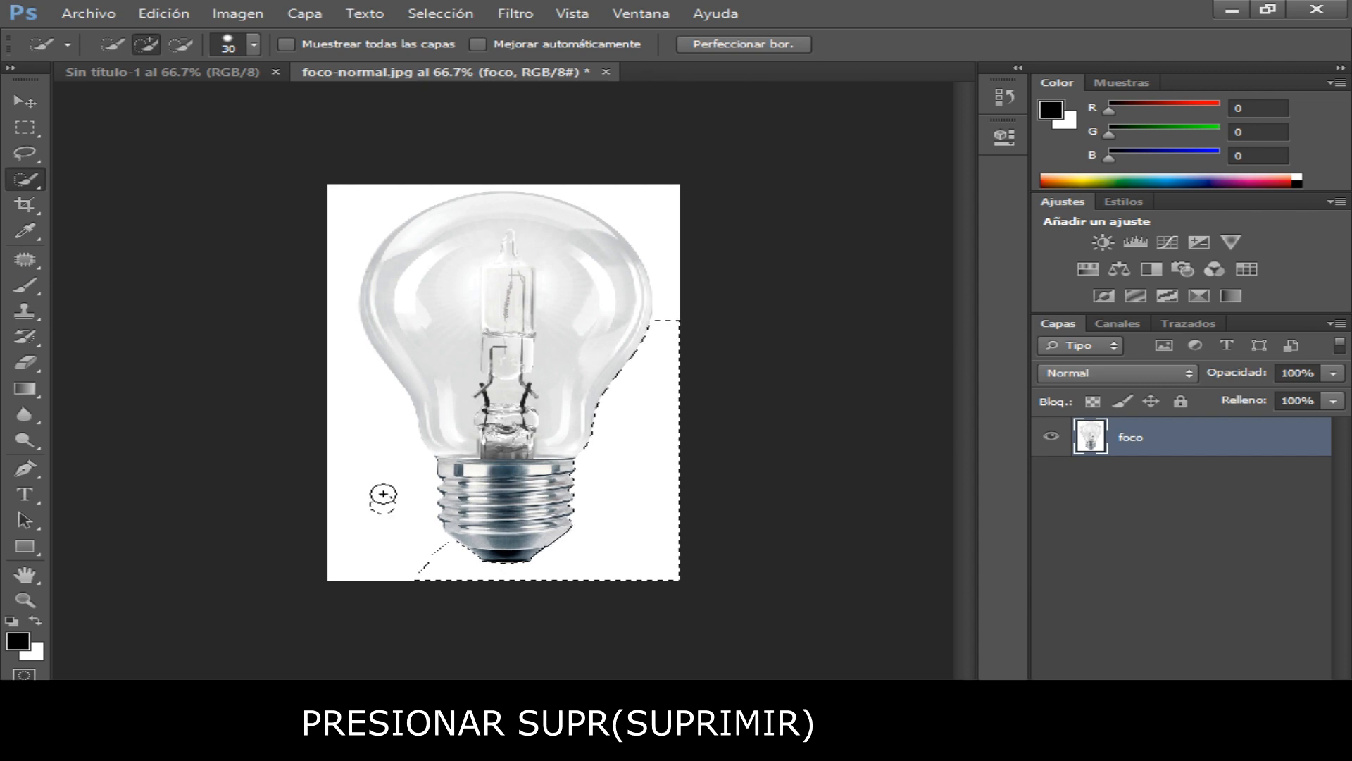
{"action": "mouse_move", "coordinate": [383, 494]}
{"action": "left_mouse_down"}
{"action": "mouse_move", "coordinate": [572, 183]}
{"action": "mouse_move", "coordinate": [648, 199]}
{"action": "left_mouse_up"}
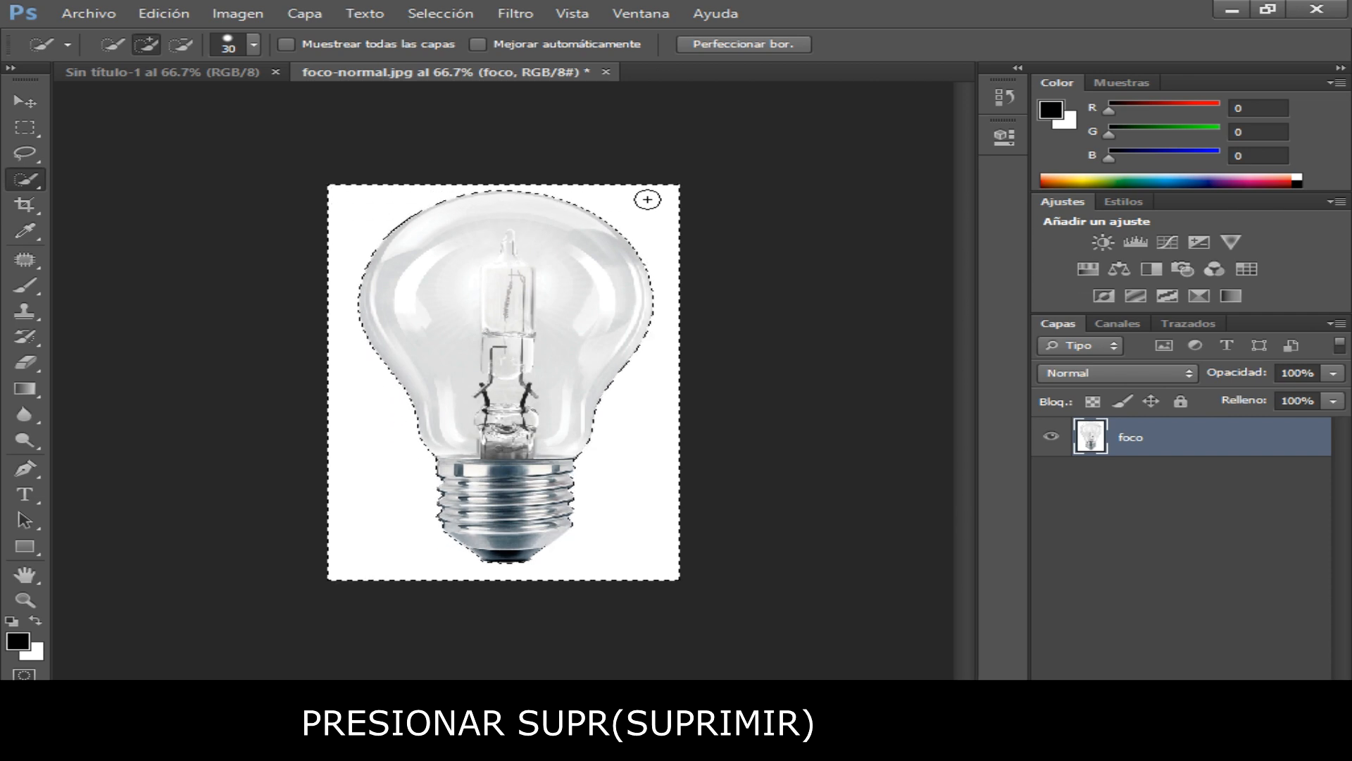
{"action": "key", "text": "Delete"}
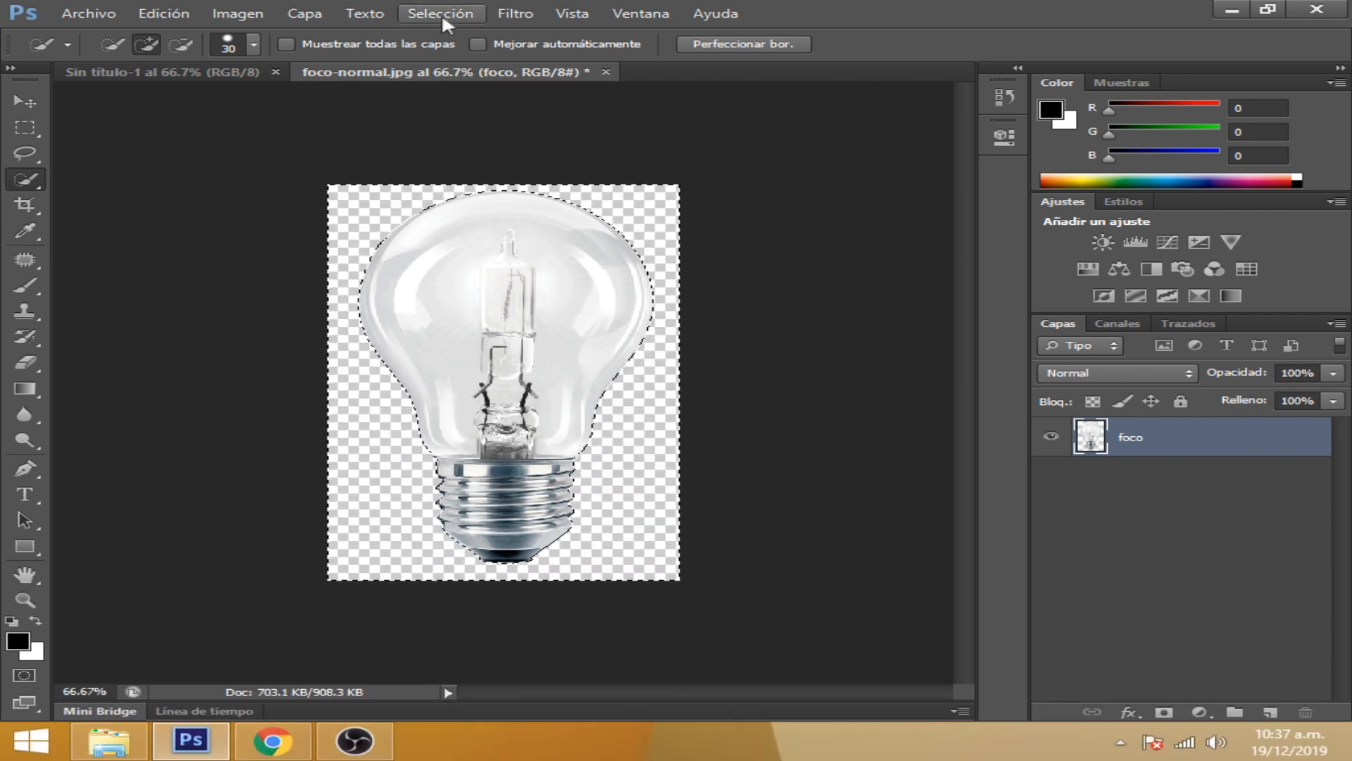
{"action": "left_click", "coordinate": [442, 13]}
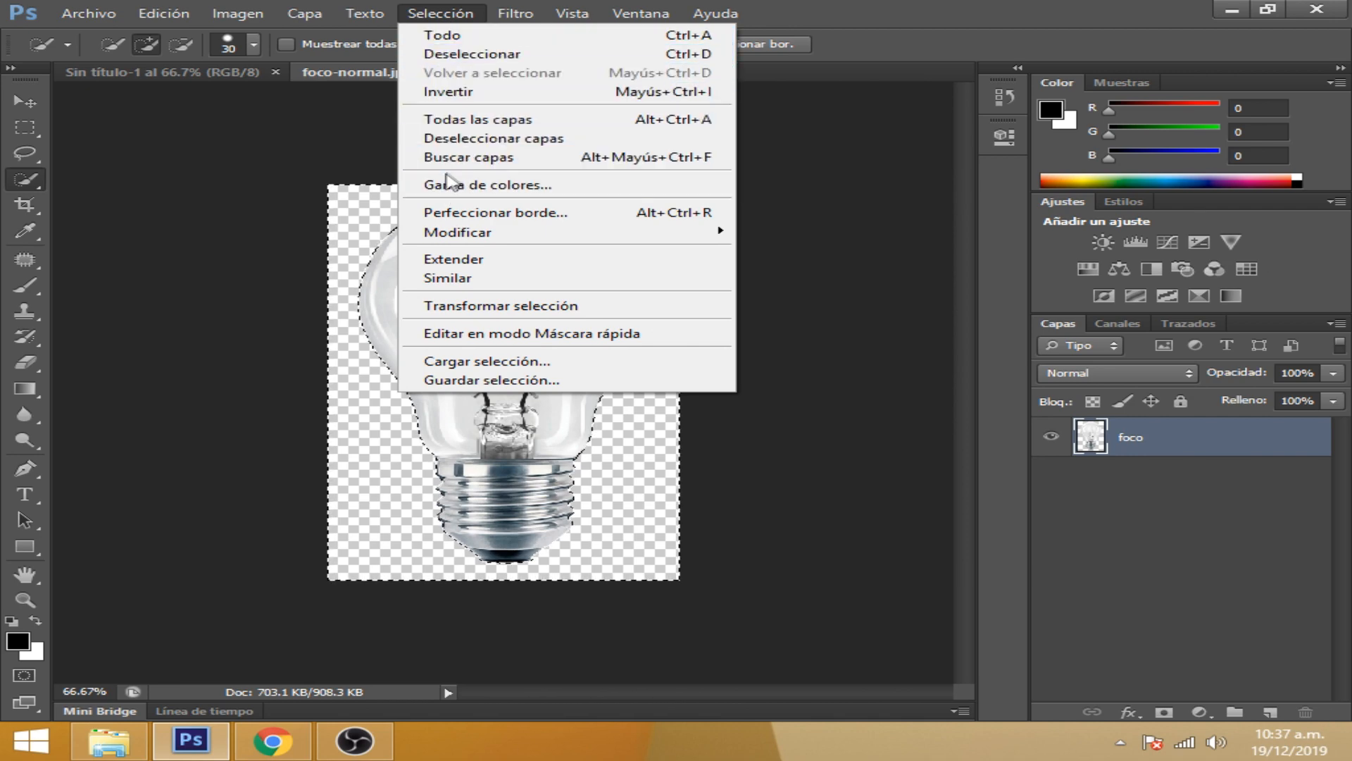
{"action": "left_click", "coordinate": [472, 53]}
Copy the cut-out bulb into the Sin título-1 document and close foco-normal.jpg
{"action": "left_click", "coordinate": [33, 101]}
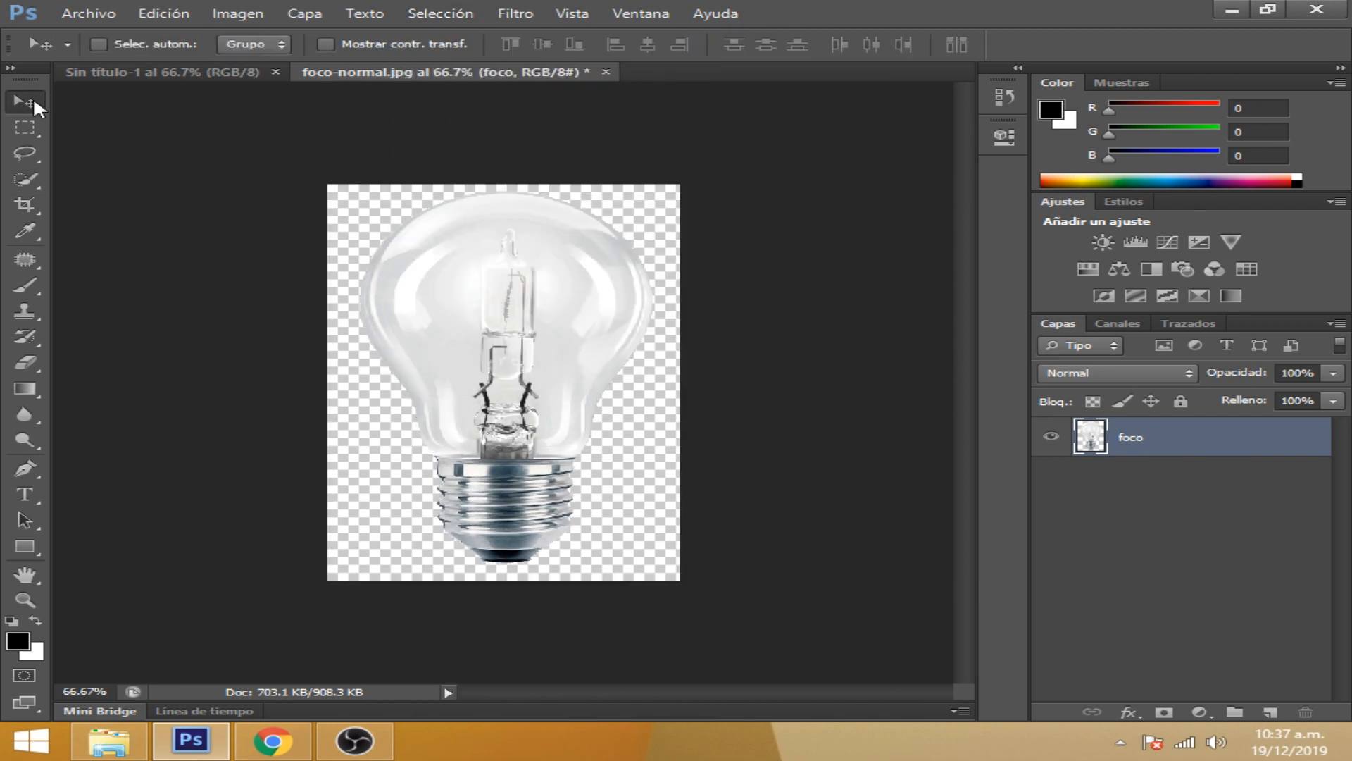
{"action": "left_click_drag", "start_coordinate": [396, 83], "coordinate": [634, 260]}
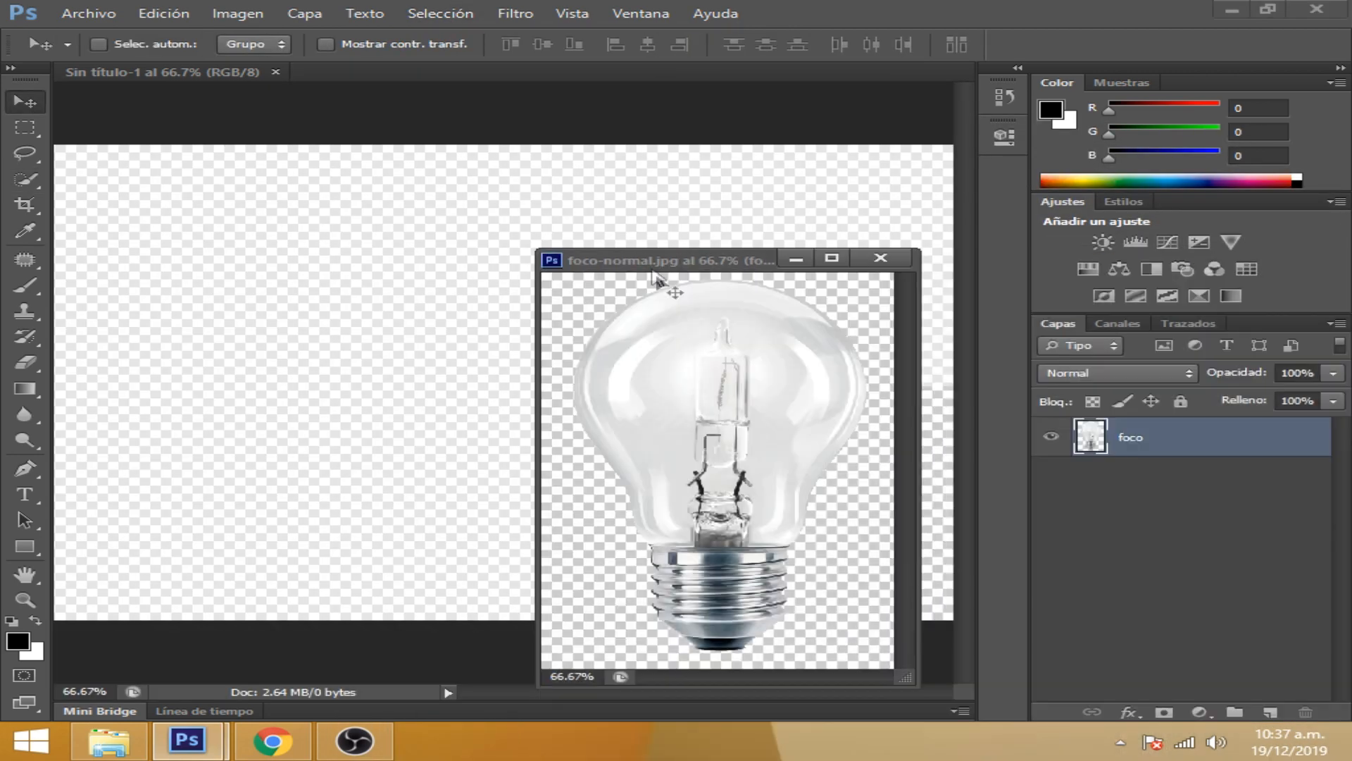
{"action": "left_click_drag", "start_coordinate": [687, 402], "coordinate": [451, 362]}
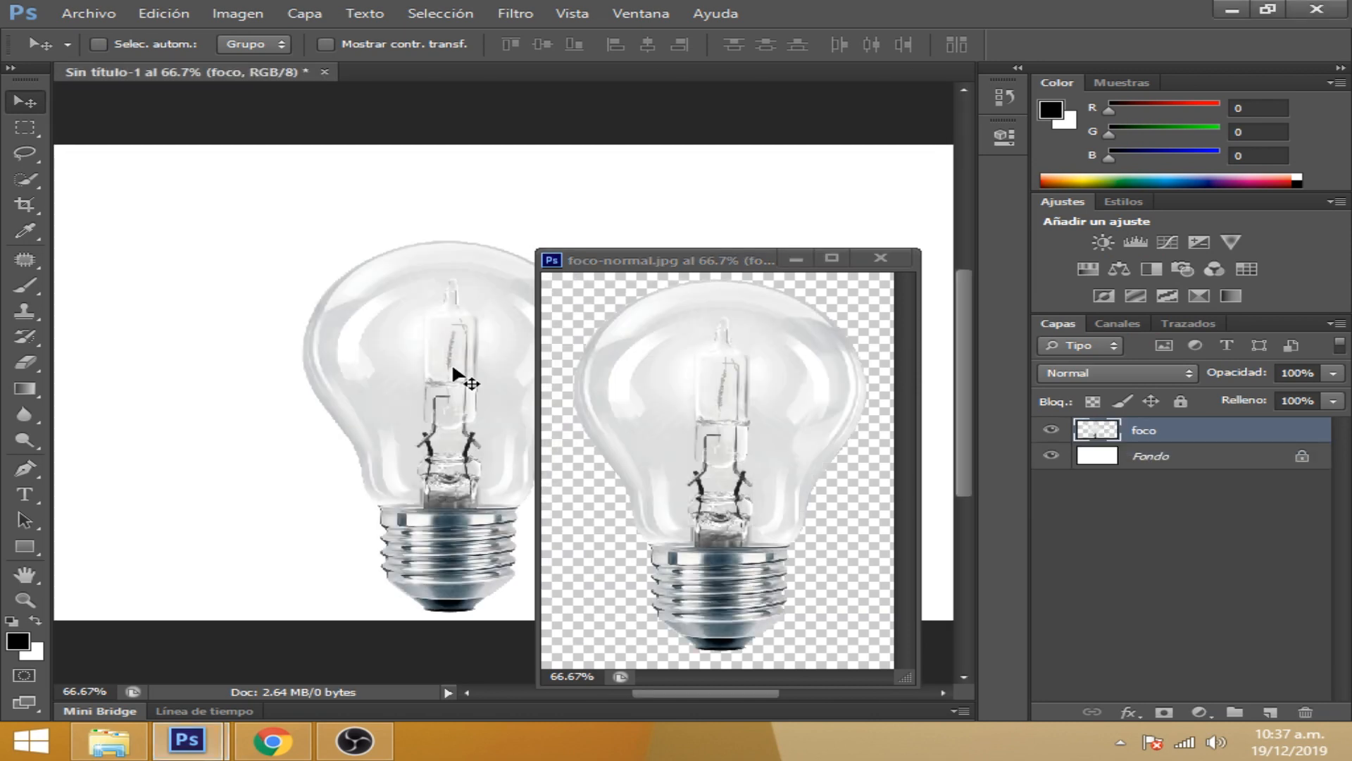
{"action": "left_click", "coordinate": [874, 262]}
{"action": "left_click", "coordinate": [707, 303]}
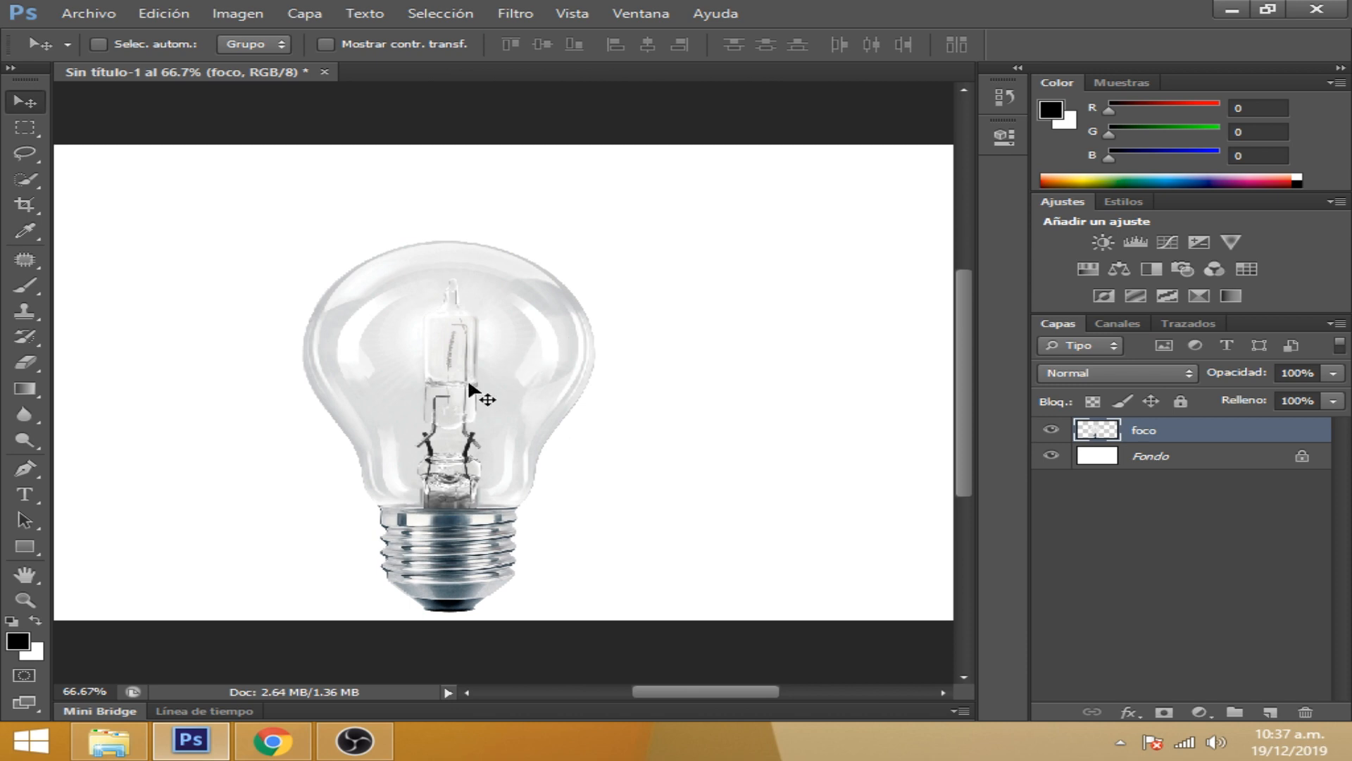
Reposition the bulb on the white canvas and rotate it with Free Transform to about -75.5°, base pointing right
{"action": "left_click_drag", "start_coordinate": [468, 382], "coordinate": [504, 350]}
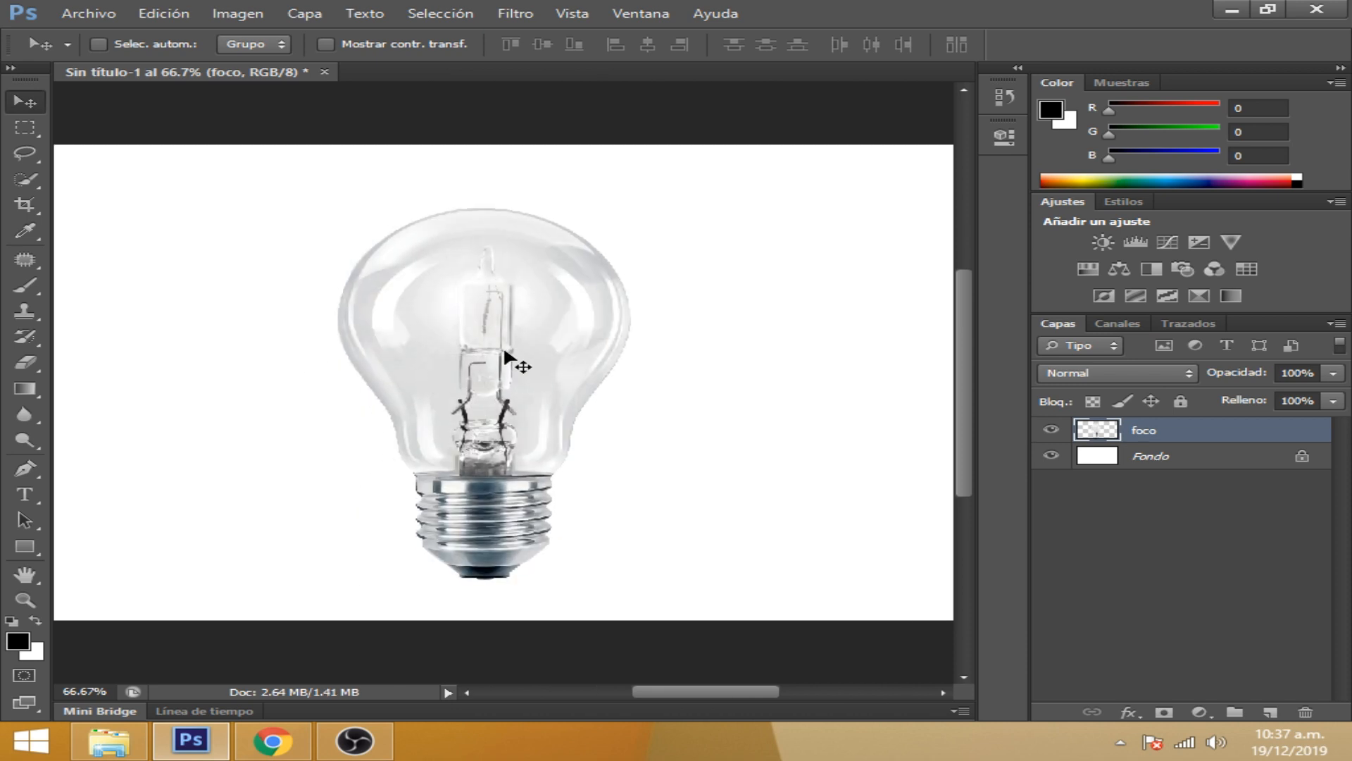
{"action": "left_click", "coordinate": [162, 13]}
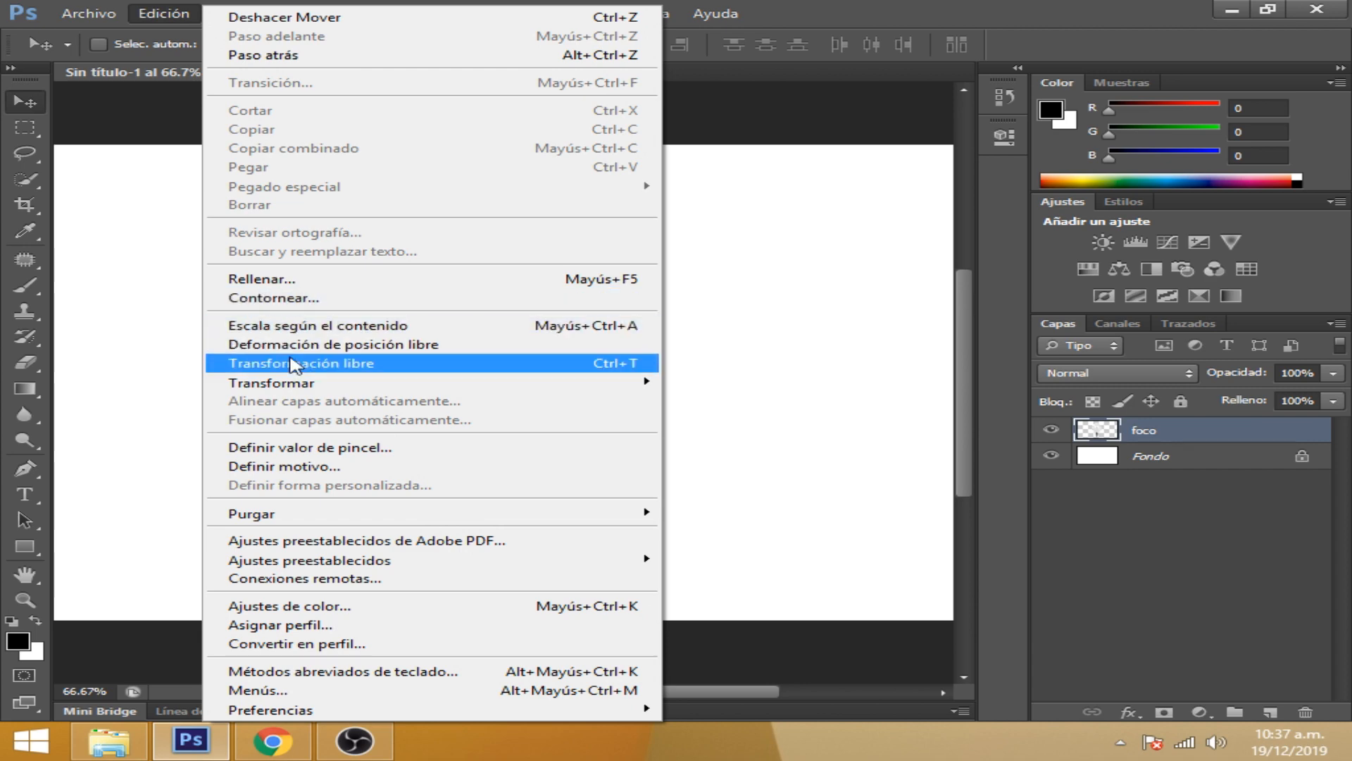
{"action": "left_click", "coordinate": [296, 363]}
{"action": "left_click_drag", "start_coordinate": [662, 559], "coordinate": [770, 287]}
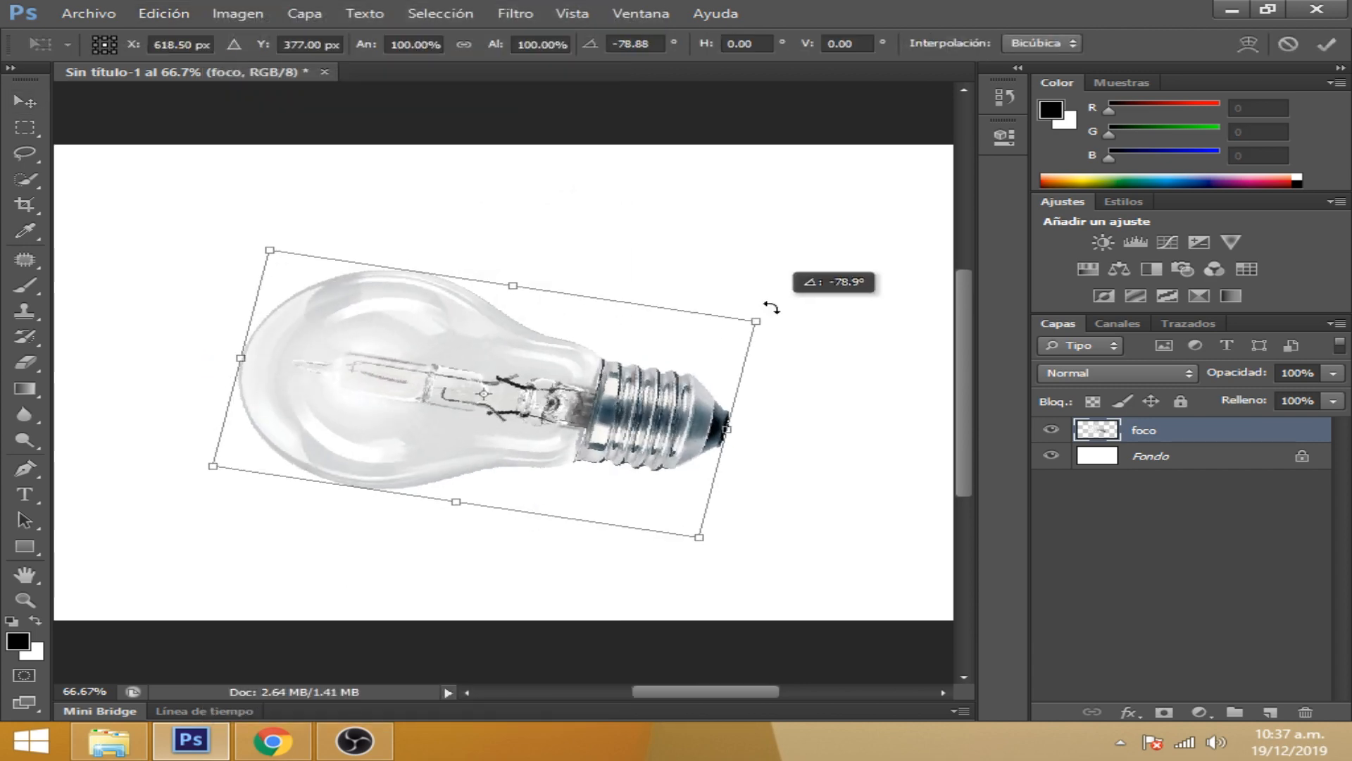
{"action": "left_click_drag", "start_coordinate": [451, 404], "coordinate": [450, 416]}
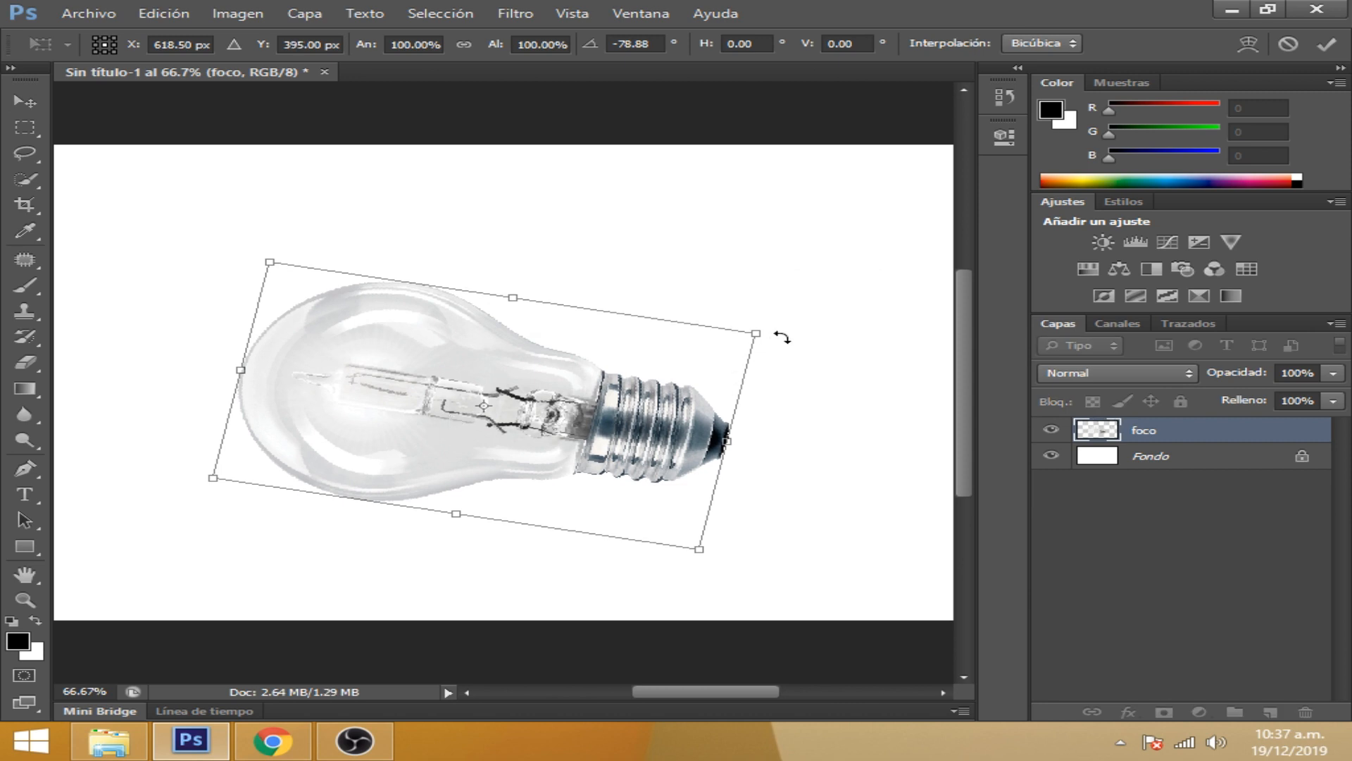
{"action": "left_click_drag", "start_coordinate": [784, 337], "coordinate": [784, 351]}
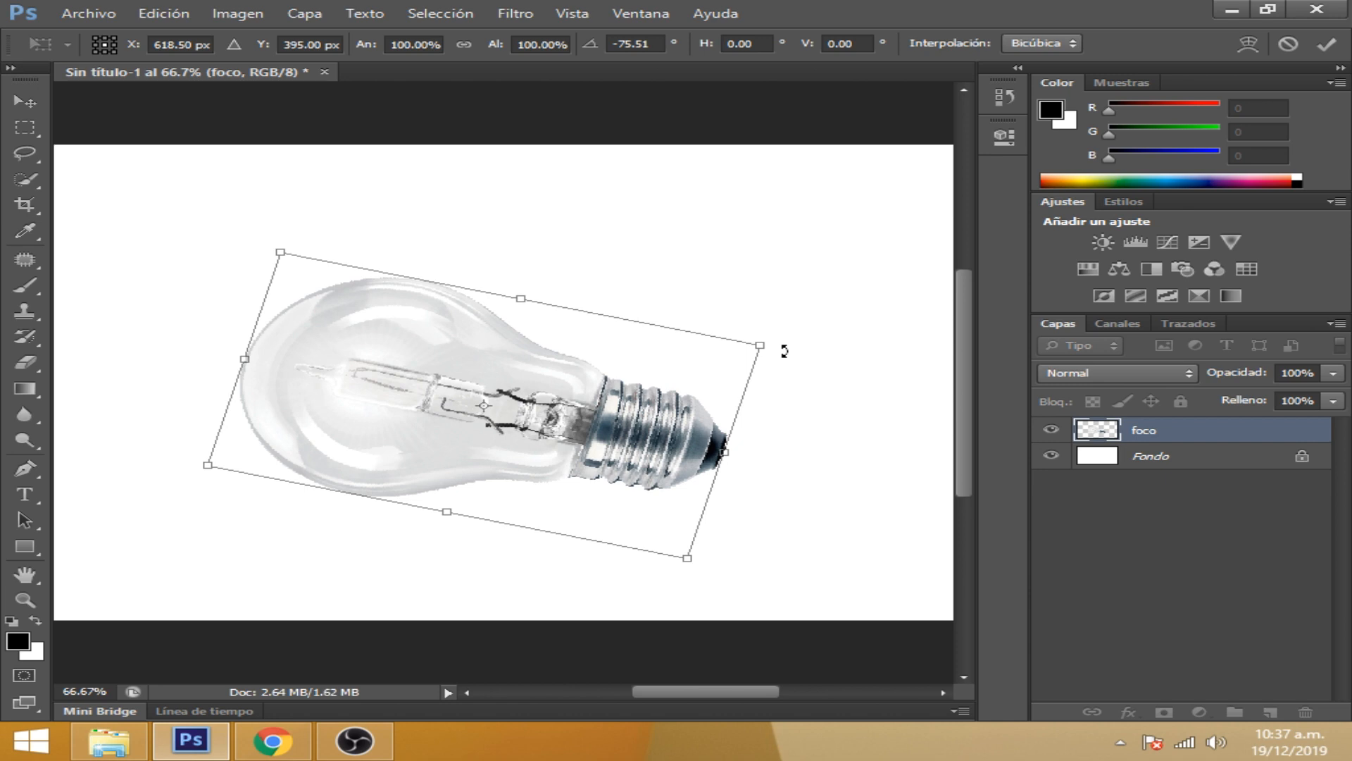
{"action": "left_click", "coordinate": [1327, 45]}
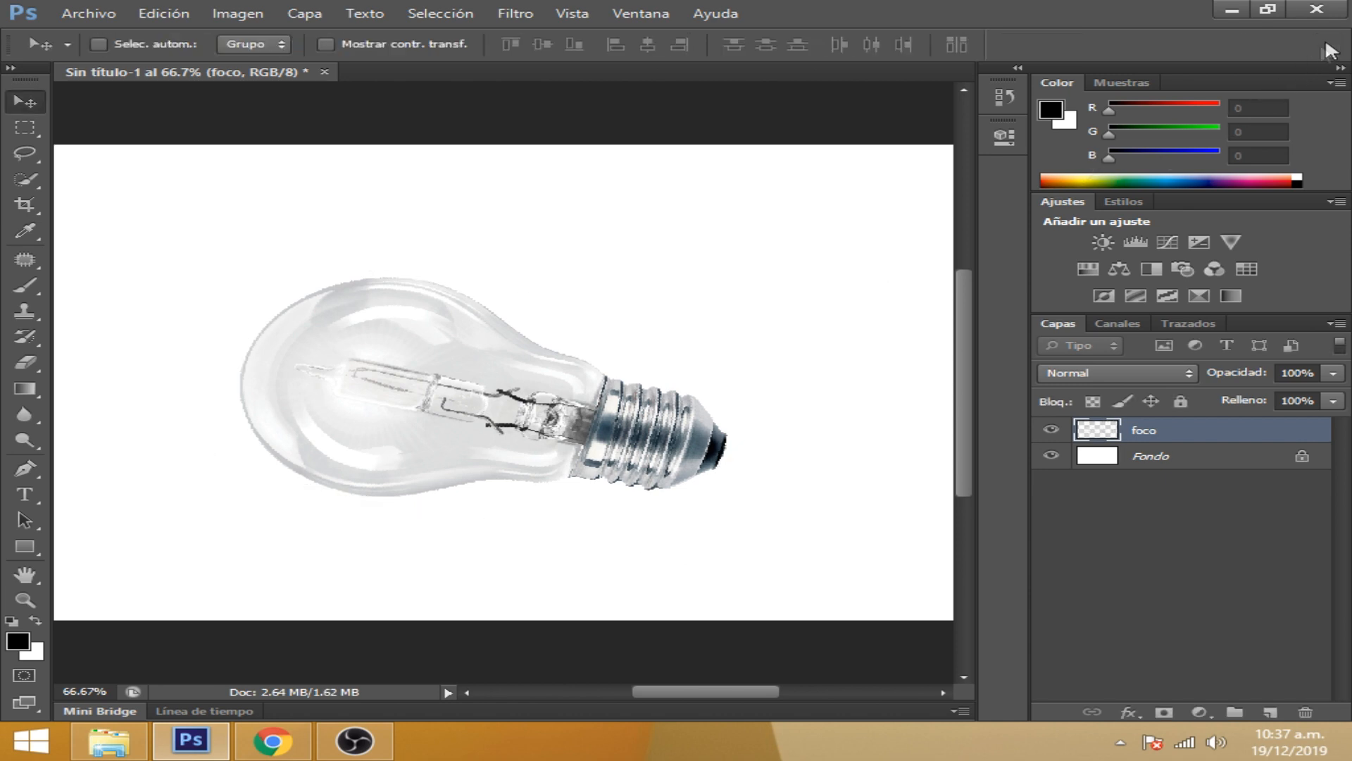
{"action": "mouse_move", "coordinate": [534, 426]}
{"action": "left_mouse_down"}
{"action": "mouse_move", "coordinate": [541, 390]}
{"action": "mouse_move", "coordinate": [534, 420]}
{"action": "left_mouse_up"}
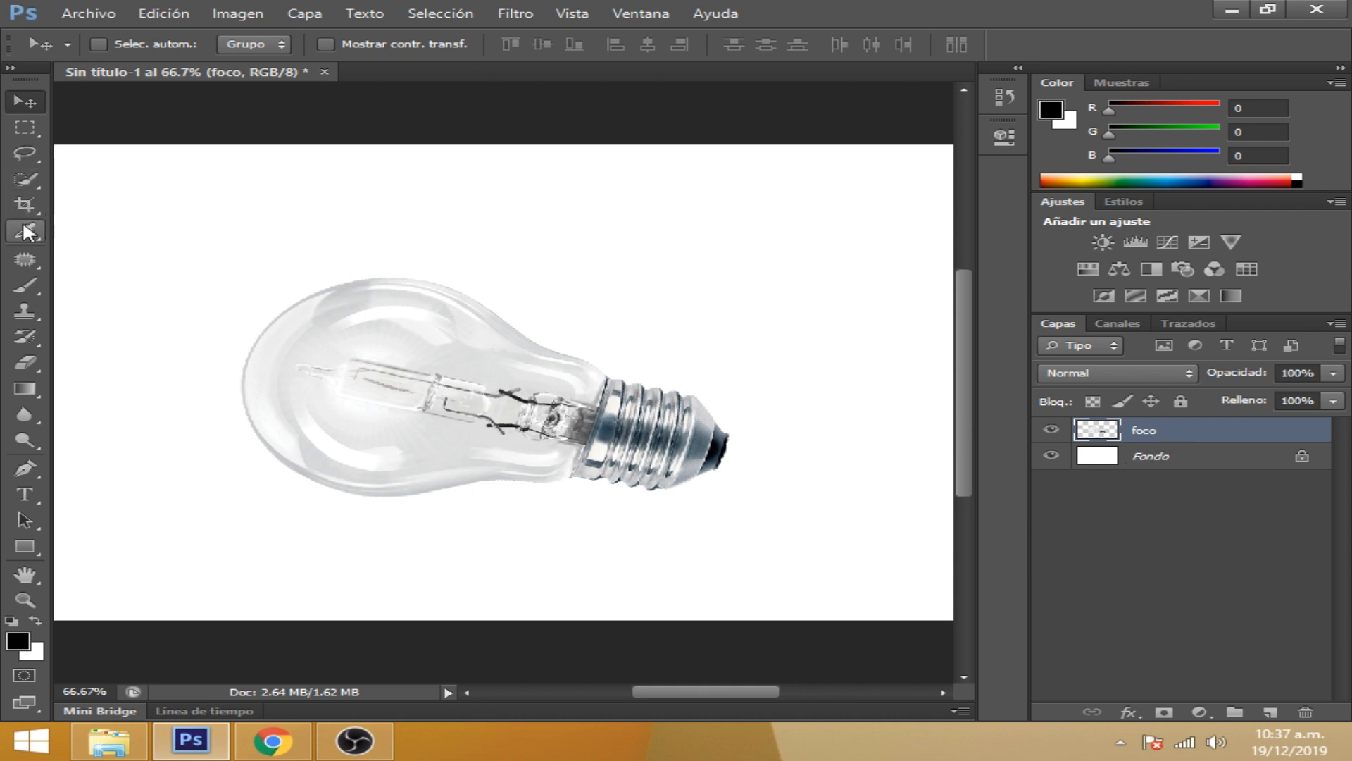
Try to remove the bulb's whole inner capsule with a single lasso selection and a content-aware fill
{"action": "left_click", "coordinate": [20, 155]}
{"action": "mouse_move", "coordinate": [288, 374]}
{"action": "left_mouse_down"}
{"action": "mouse_move", "coordinate": [410, 417]}
{"action": "mouse_move", "coordinate": [444, 395]}
{"action": "mouse_move", "coordinate": [400, 362]}
{"action": "mouse_move", "coordinate": [287, 372]}
{"action": "mouse_move", "coordinate": [318, 394]}
{"action": "left_mouse_up"}
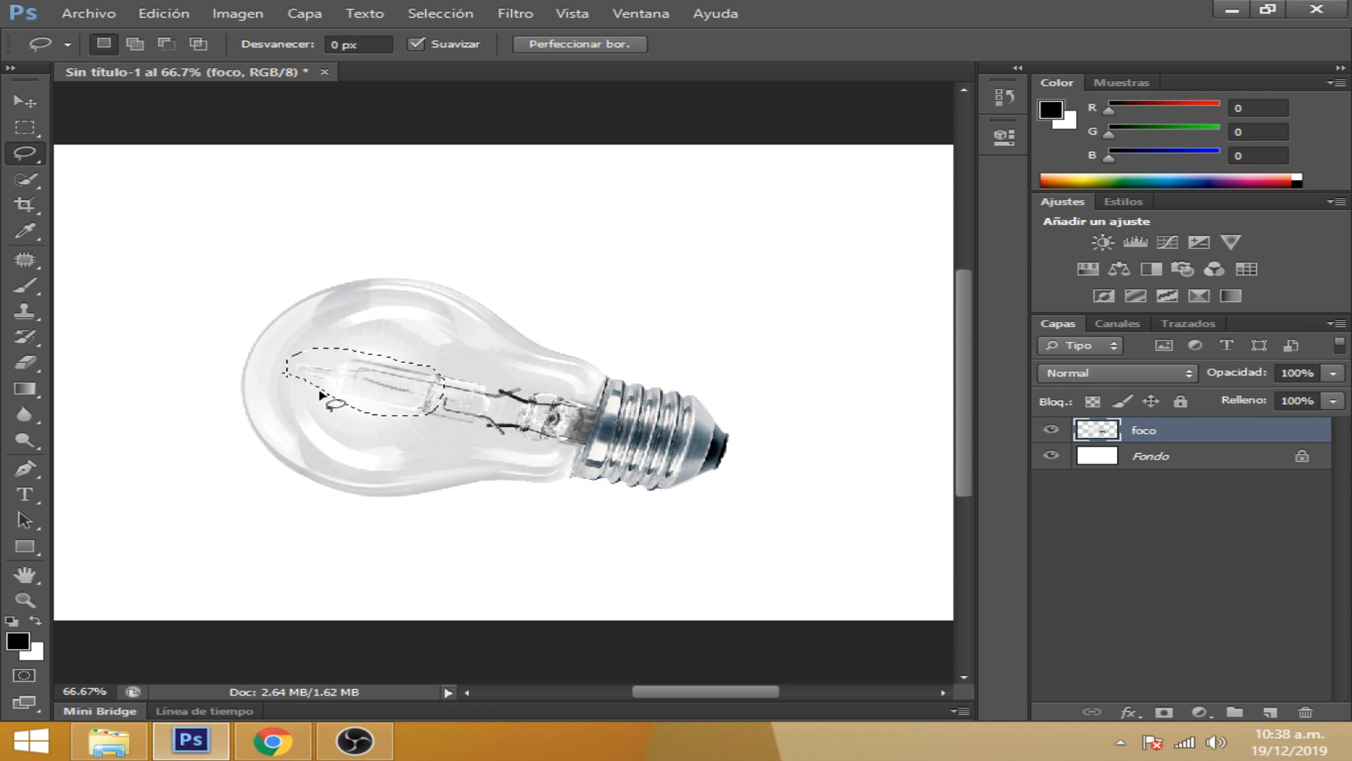
{"action": "key", "text": "shift+F5"}
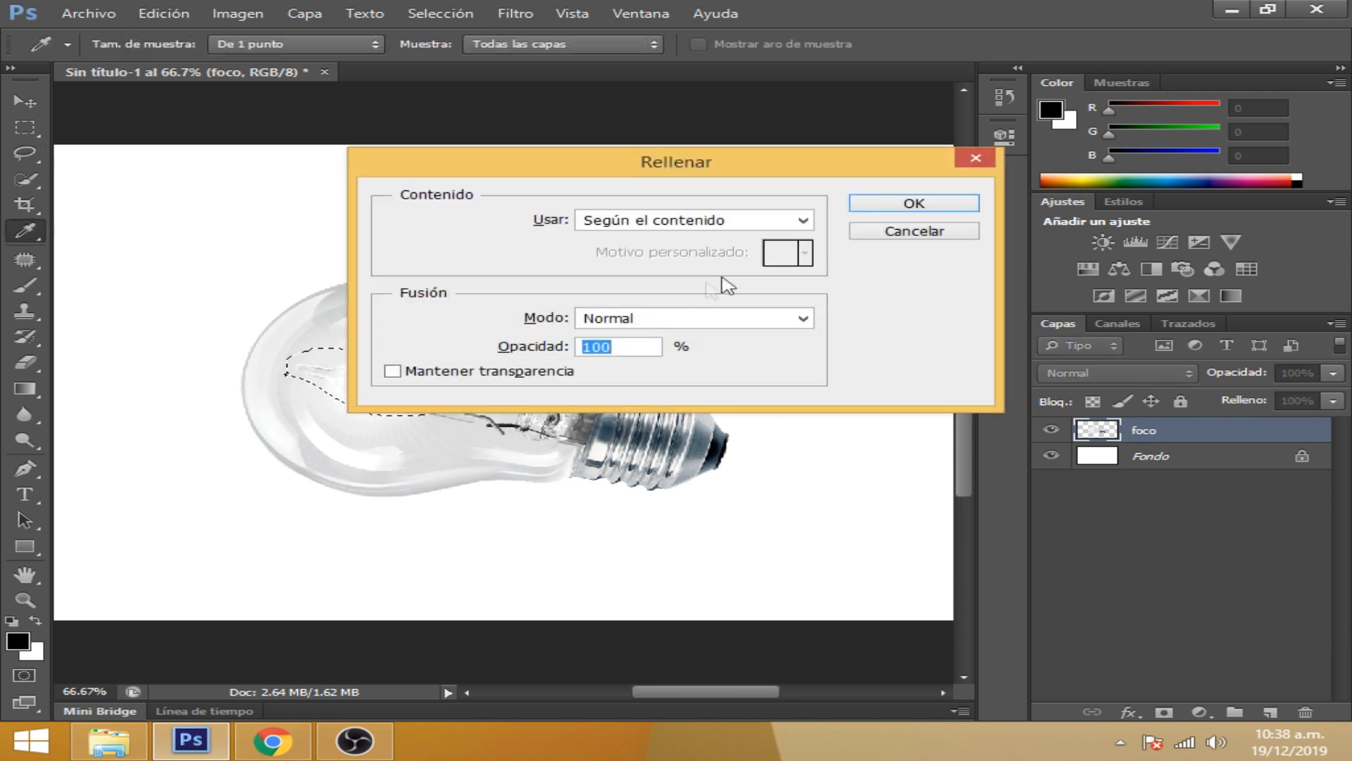
{"action": "left_click", "coordinate": [881, 205]}
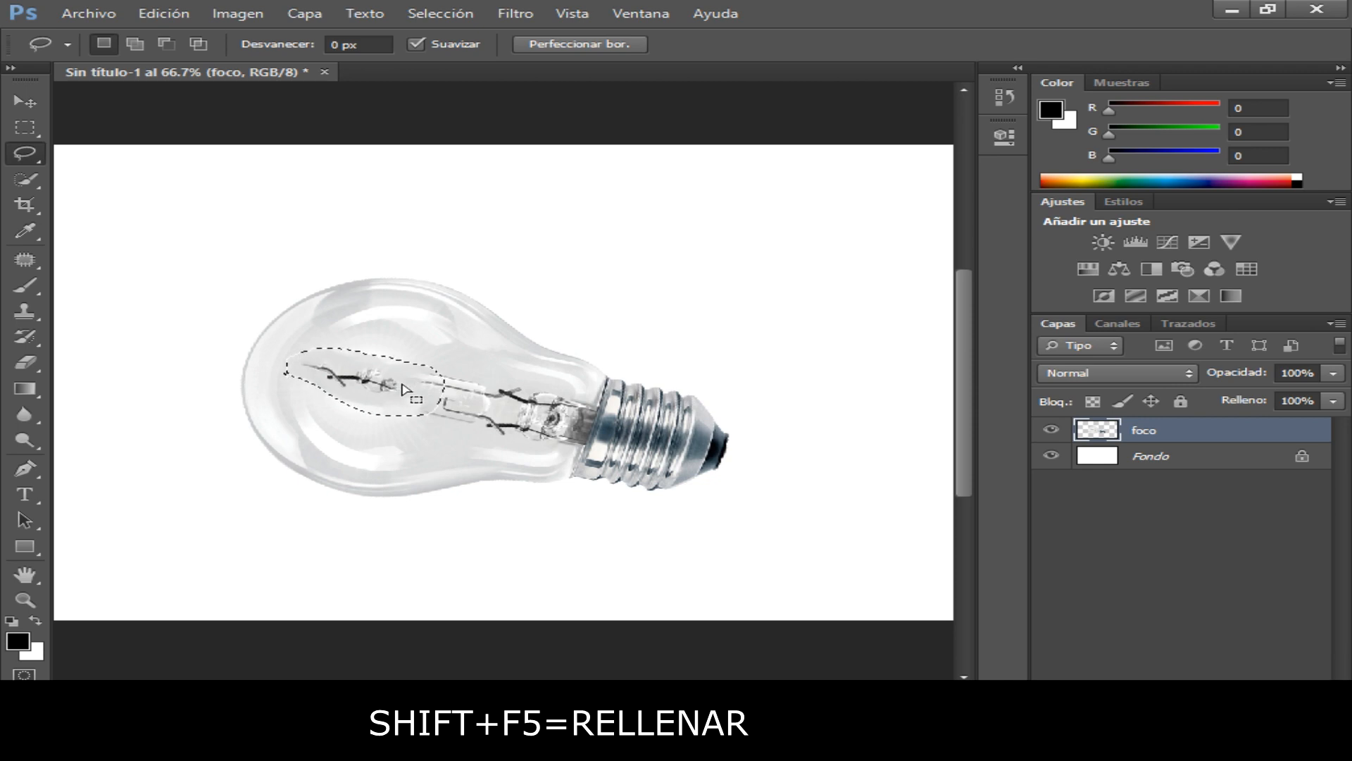
{"action": "key", "text": "ctrl+z"}
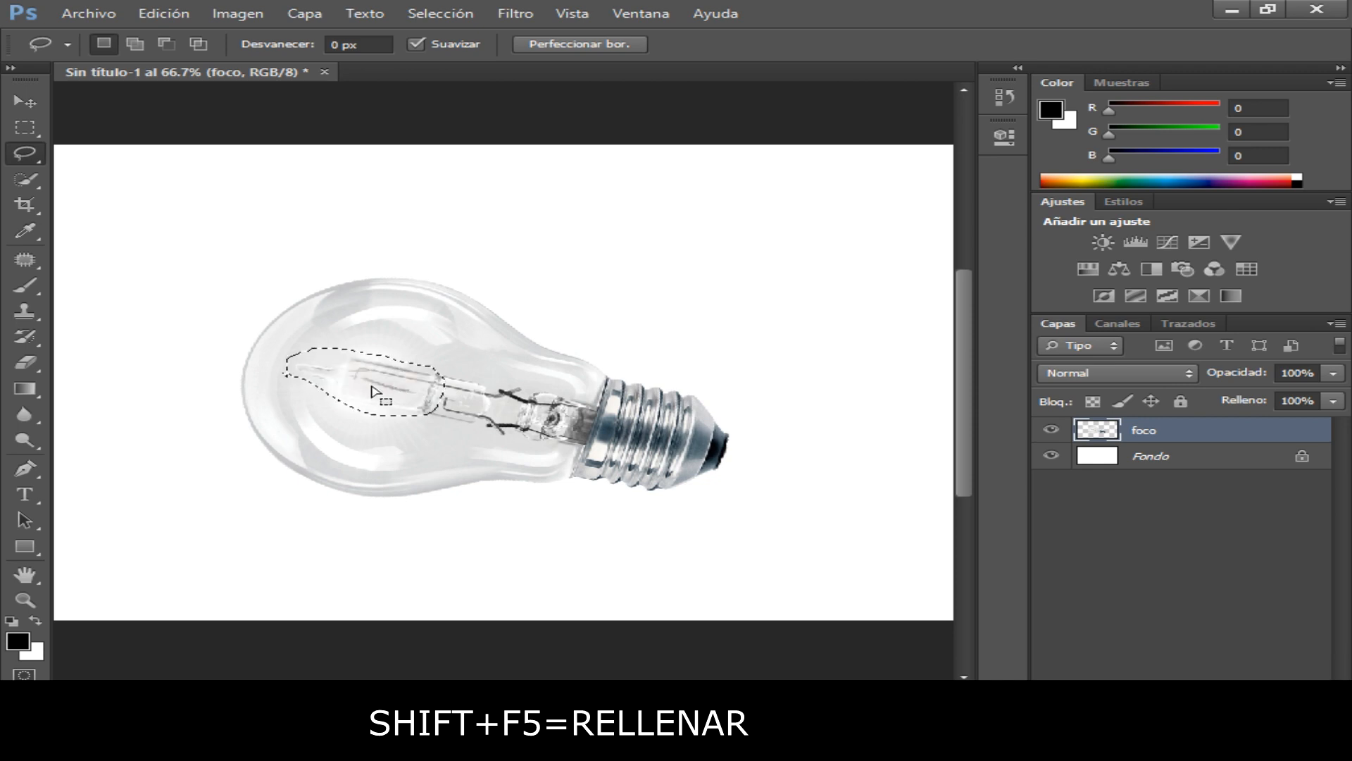
{"action": "key", "text": "ctrl+d"}
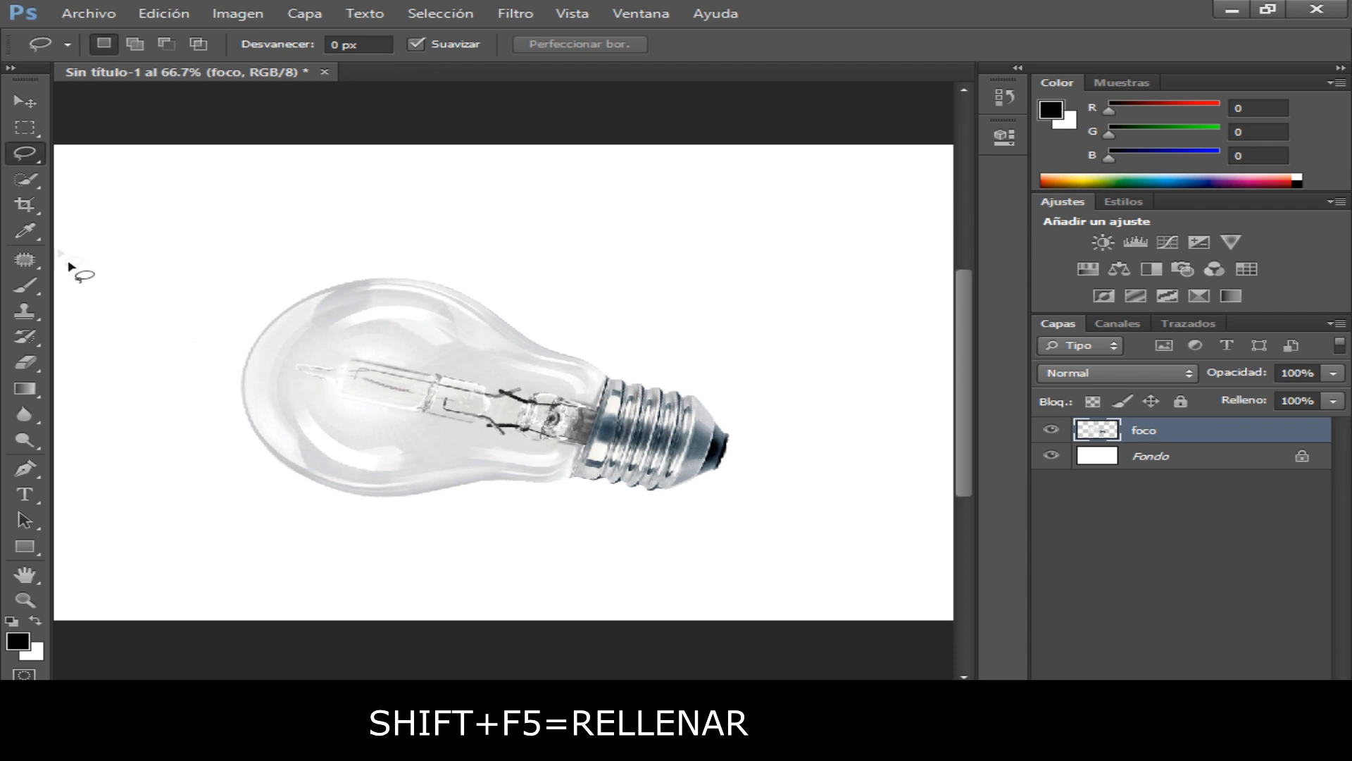
Remove the outer end of the inner capsule with content-aware fills on two small lasso selections
{"action": "mouse_move", "coordinate": [289, 376]}
{"action": "left_mouse_down"}
{"action": "mouse_move", "coordinate": [349, 400]}
{"action": "mouse_move", "coordinate": [373, 384]}
{"action": "mouse_move", "coordinate": [320, 356]}
{"action": "mouse_move", "coordinate": [289, 370]}
{"action": "left_mouse_up"}
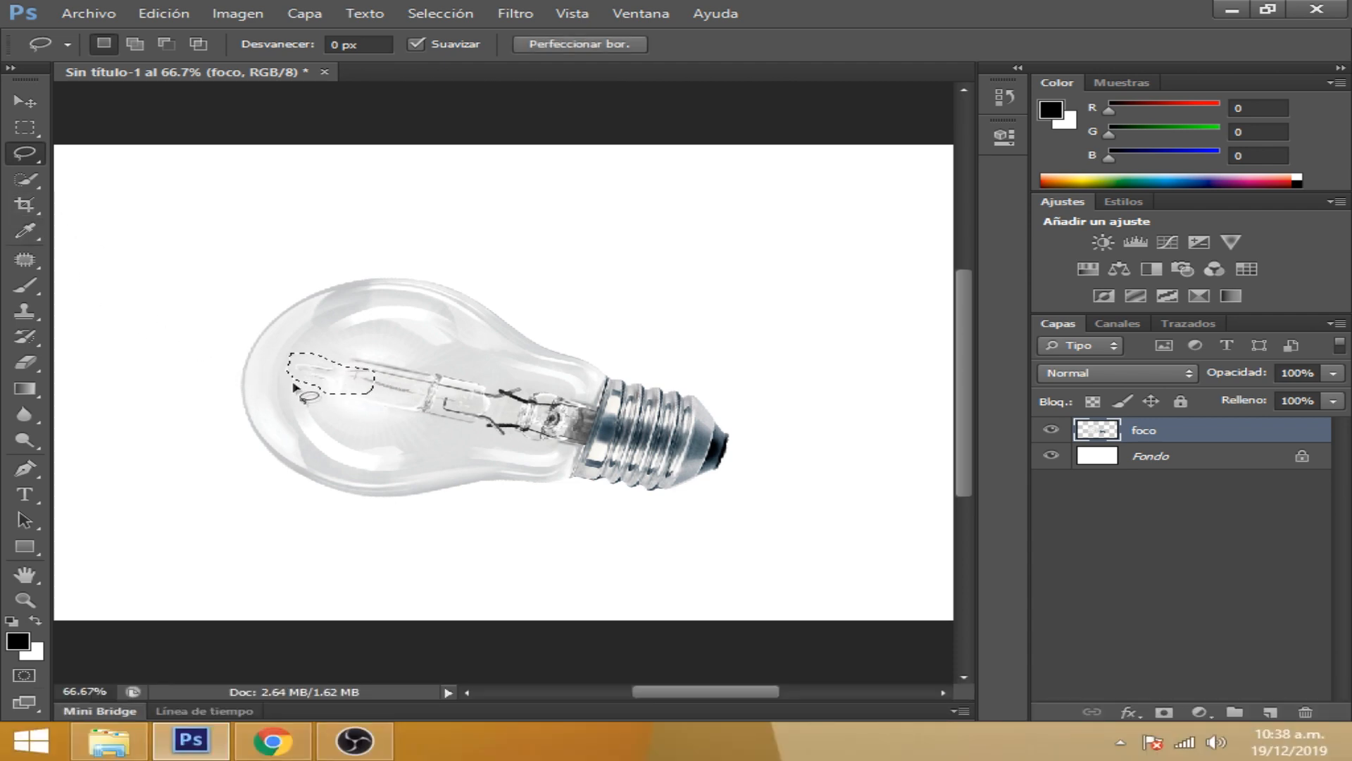
{"action": "key", "text": "shift+F5"}
{"action": "key", "text": "Return"}
{"action": "mouse_move", "coordinate": [340, 356]}
{"action": "left_mouse_down"}
{"action": "mouse_move", "coordinate": [344, 401]}
{"action": "mouse_move", "coordinate": [380, 400]}
{"action": "mouse_move", "coordinate": [369, 359]}
{"action": "mouse_move", "coordinate": [345, 351]}
{"action": "mouse_move", "coordinate": [399, 381]}
{"action": "left_mouse_up"}
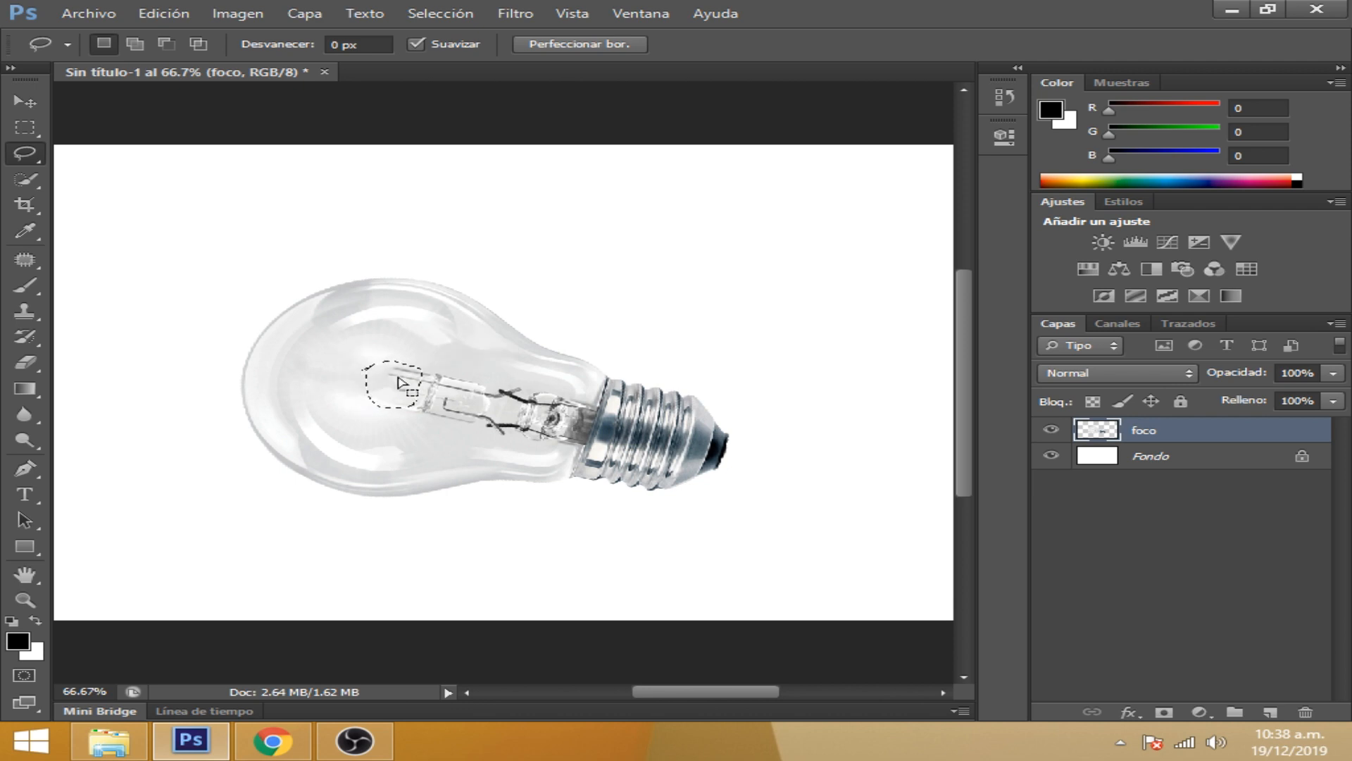
{"action": "key", "text": "shift+F5"}
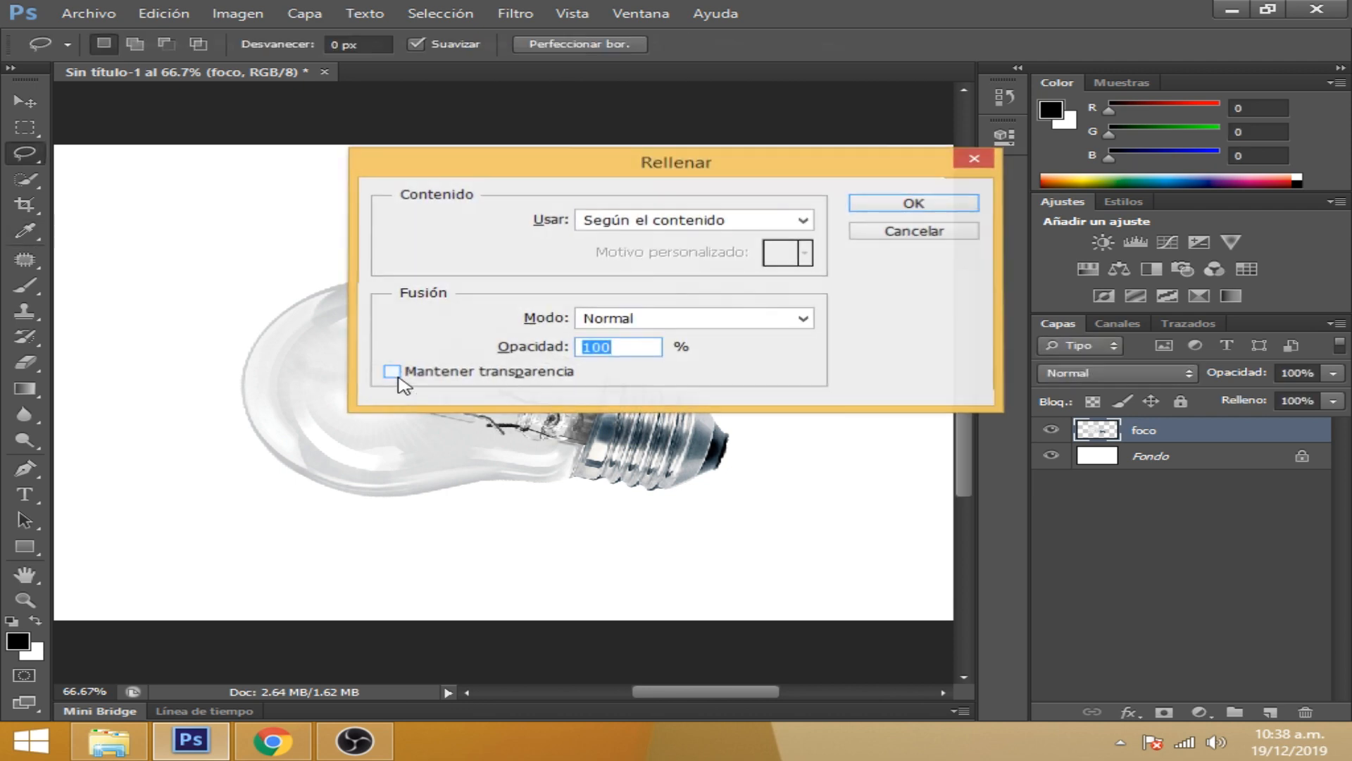
{"action": "key", "text": "Return"}
Erase the middle part of the inner capsule with further content-aware fills on small lasso selections, then deselect
{"action": "left_click_drag", "start_coordinate": [399, 378], "coordinate": [420, 385]}
{"action": "key", "text": "shift"}
{"action": "key", "text": "shift+F5"}
{"action": "key", "text": "Return"}
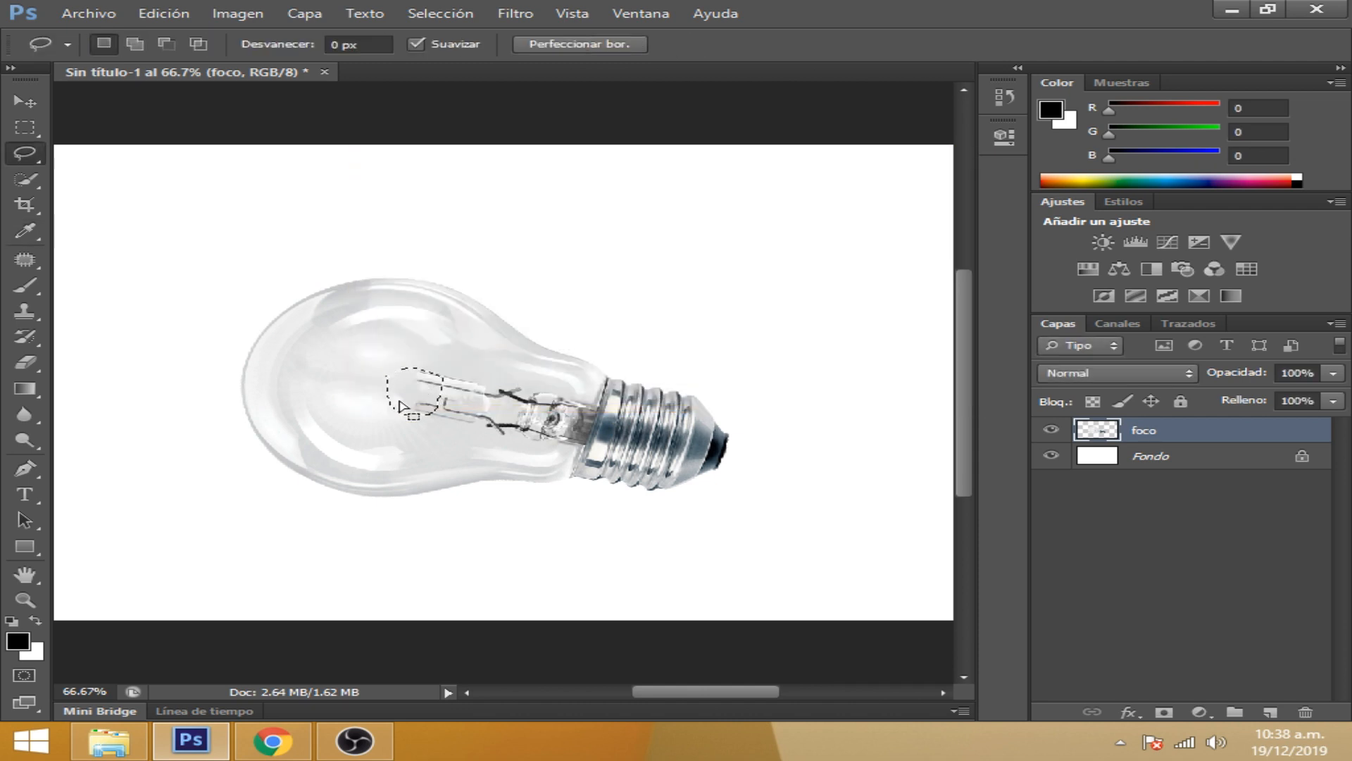
{"action": "mouse_move", "coordinate": [403, 405]}
{"action": "left_mouse_down"}
{"action": "mouse_move", "coordinate": [402, 373]}
{"action": "mouse_move", "coordinate": [418, 412]}
{"action": "mouse_move", "coordinate": [443, 413]}
{"action": "mouse_move", "coordinate": [459, 375]}
{"action": "mouse_move", "coordinate": [423, 380]}
{"action": "left_mouse_up"}
{"action": "key", "text": "shift+F5"}
{"action": "key", "text": "Return"}
{"action": "key", "text": "ctrl+d"}
Fill the capsule's remaining end beside the dark wires using a content-aware lasso selection, and clear the selection
{"action": "mouse_move", "coordinate": [426, 431]}
{"action": "left_mouse_down"}
{"action": "mouse_move", "coordinate": [475, 391]}
{"action": "mouse_move", "coordinate": [470, 362]}
{"action": "mouse_move", "coordinate": [415, 417]}
{"action": "left_mouse_up"}
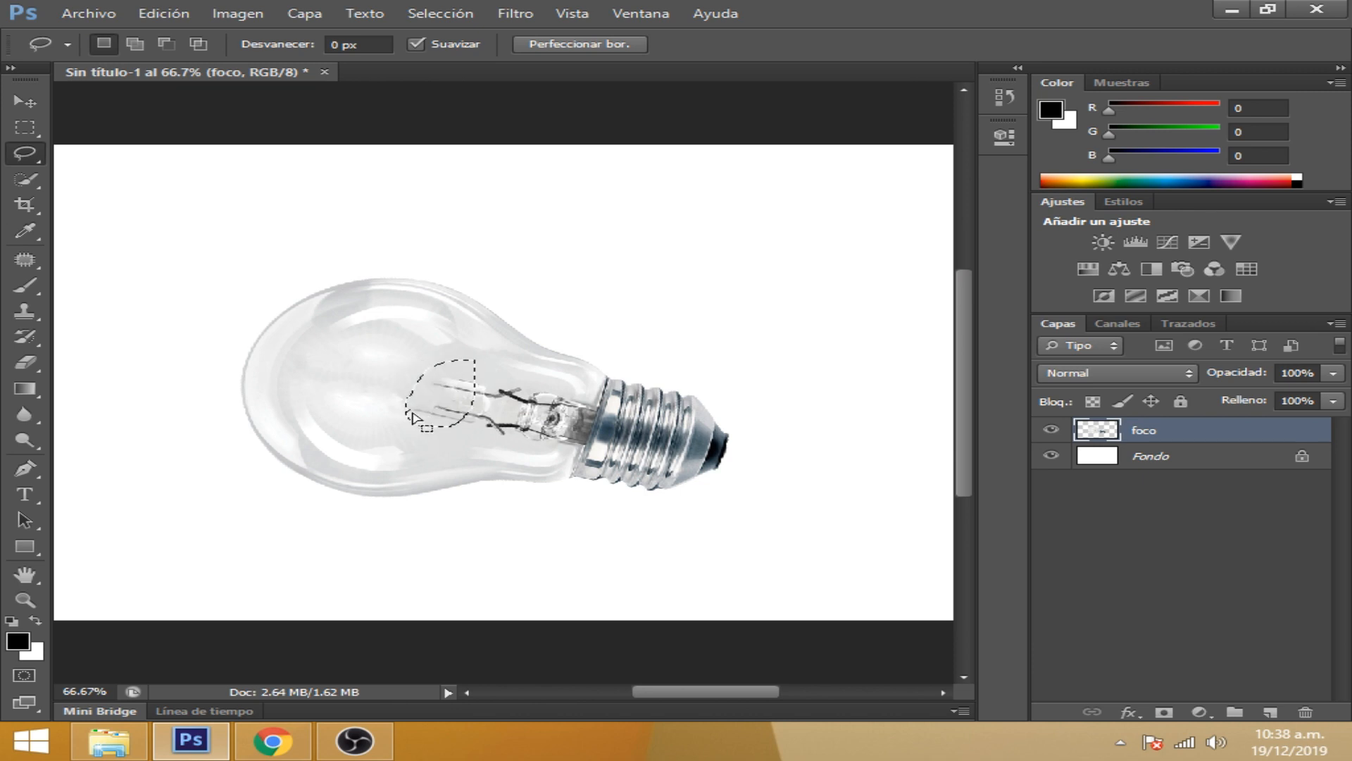
{"action": "key", "text": "shift+F5"}
{"action": "key", "text": "Return"}
{"action": "left_click_drag", "start_coordinate": [445, 406], "coordinate": [476, 427]}
{"action": "key", "text": "ctrl+d"}
Paint clear glass over the dark filament wires with the Clone Stamp, using a 33 px brush and a source inside the bulb
{"action": "key", "text": "s"}
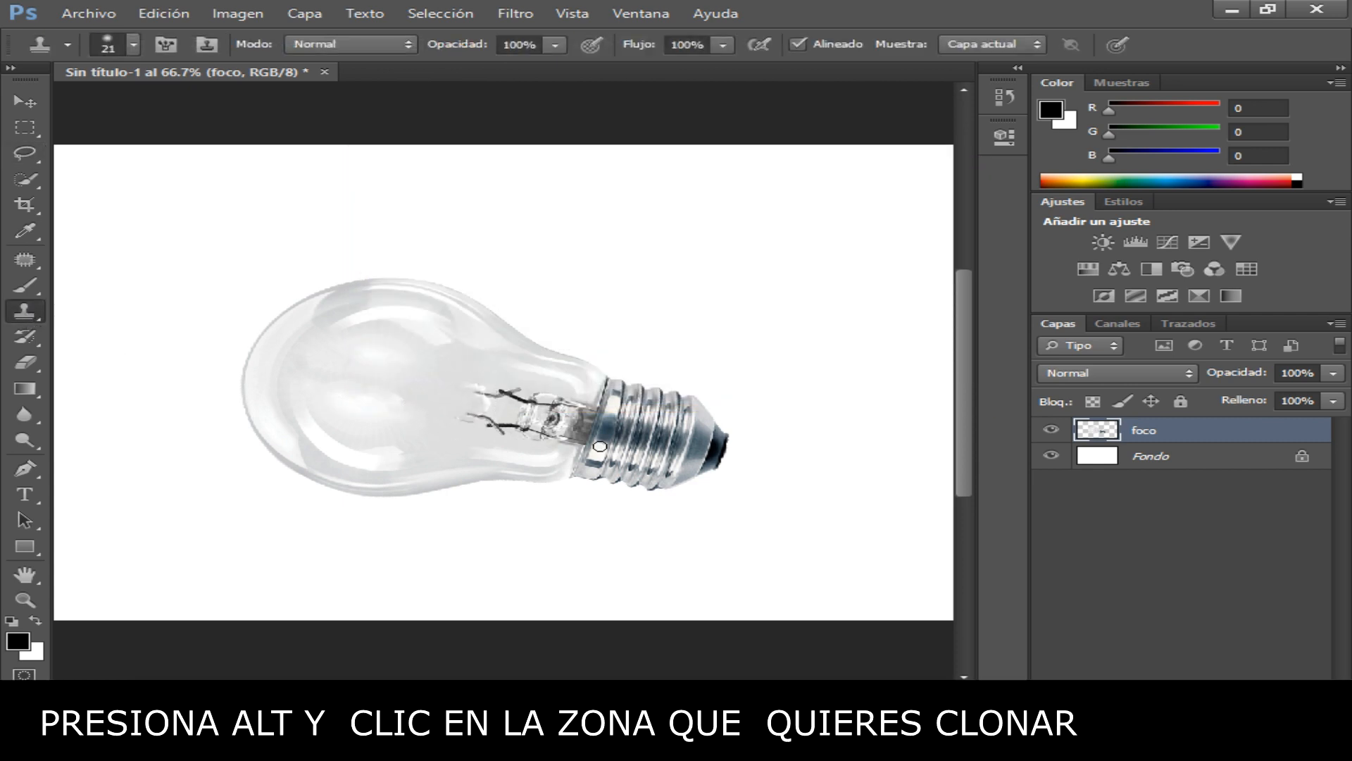
{"action": "left_click", "coordinate": [473, 403]}
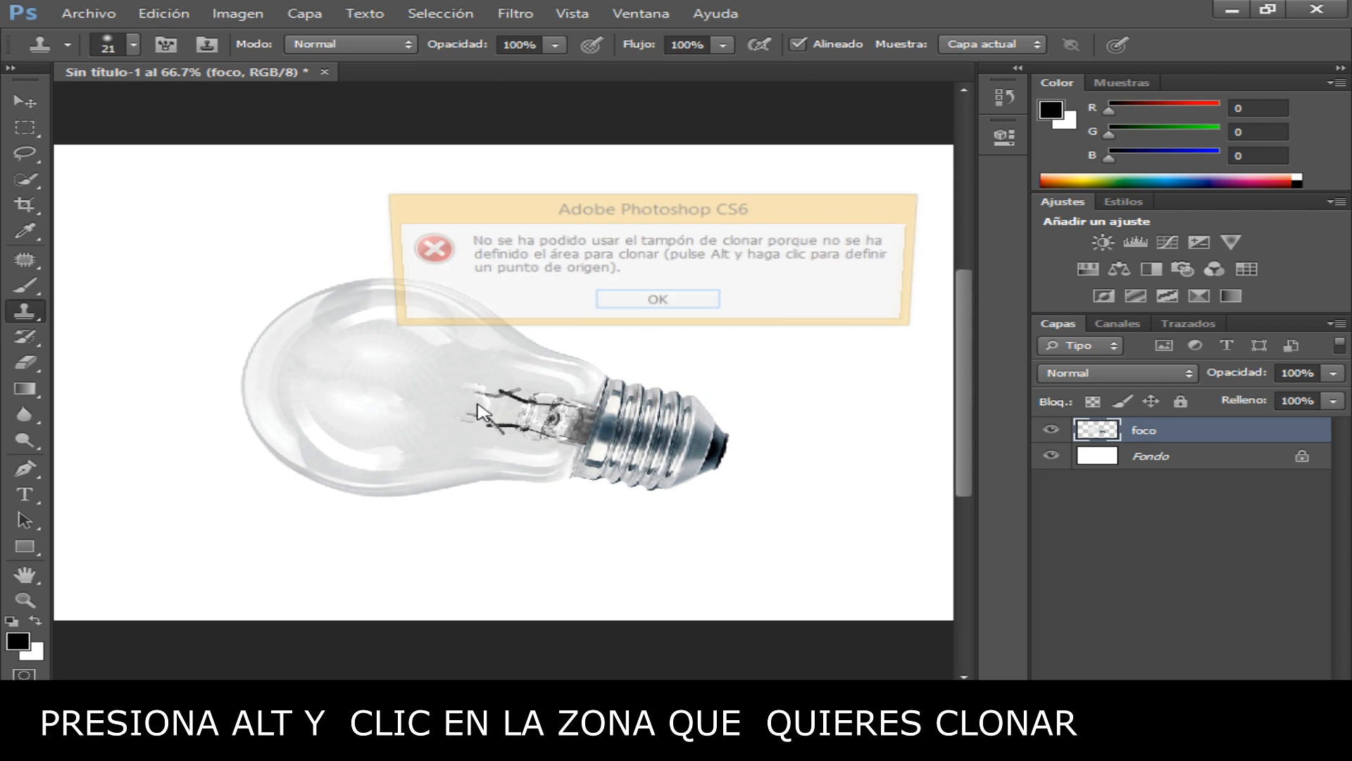
{"action": "left_click", "coordinate": [641, 307]}
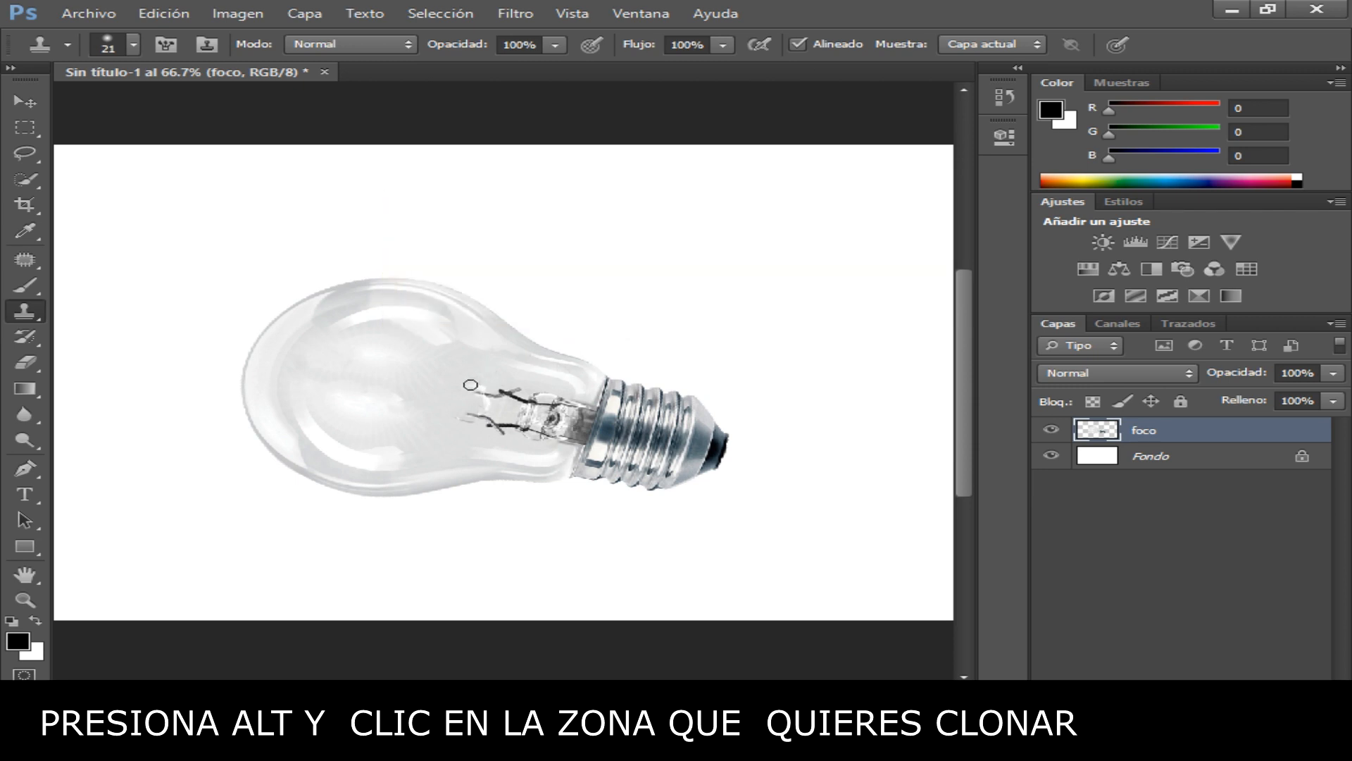
{"action": "right_click", "coordinate": [423, 396]}
{"action": "left_click_drag", "start_coordinate": [475, 444], "coordinate": [498, 444]}
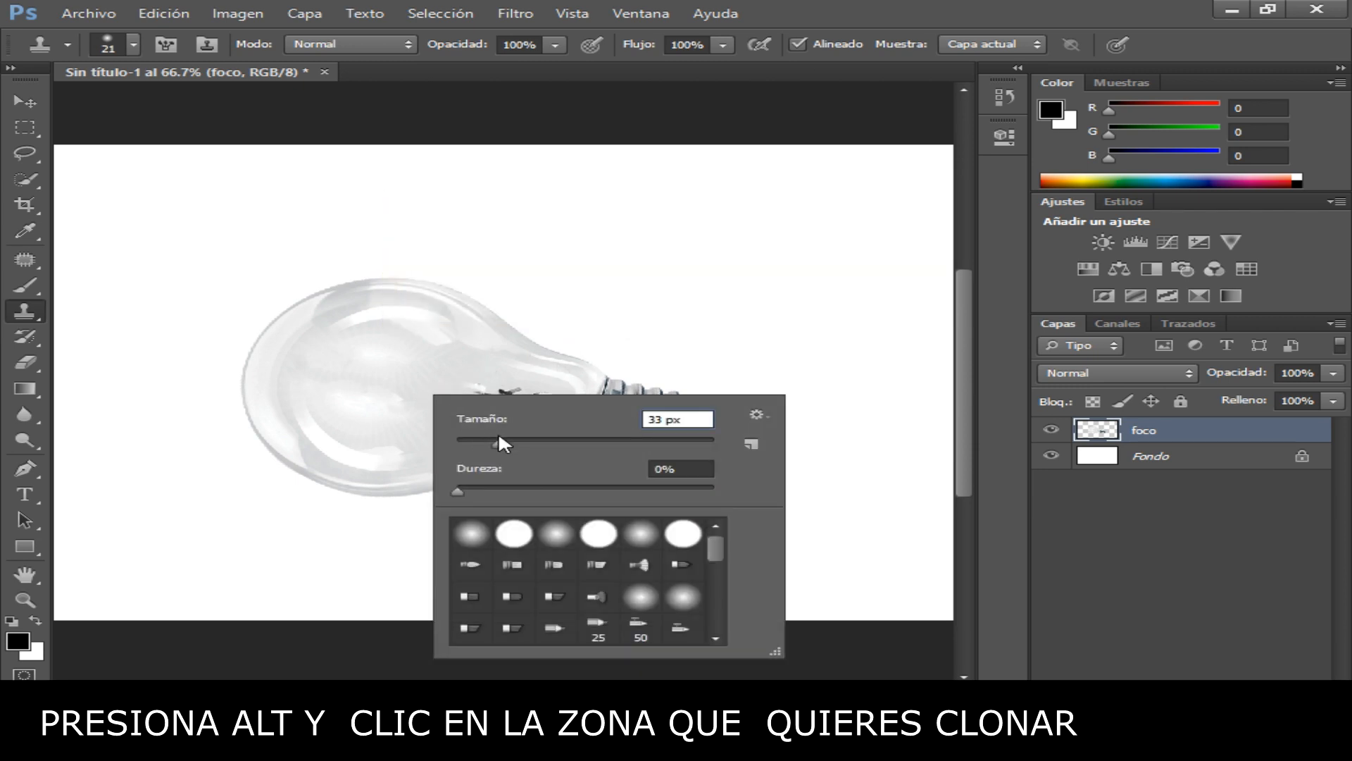
{"action": "left_click", "coordinate": [418, 397], "text": "alt"}
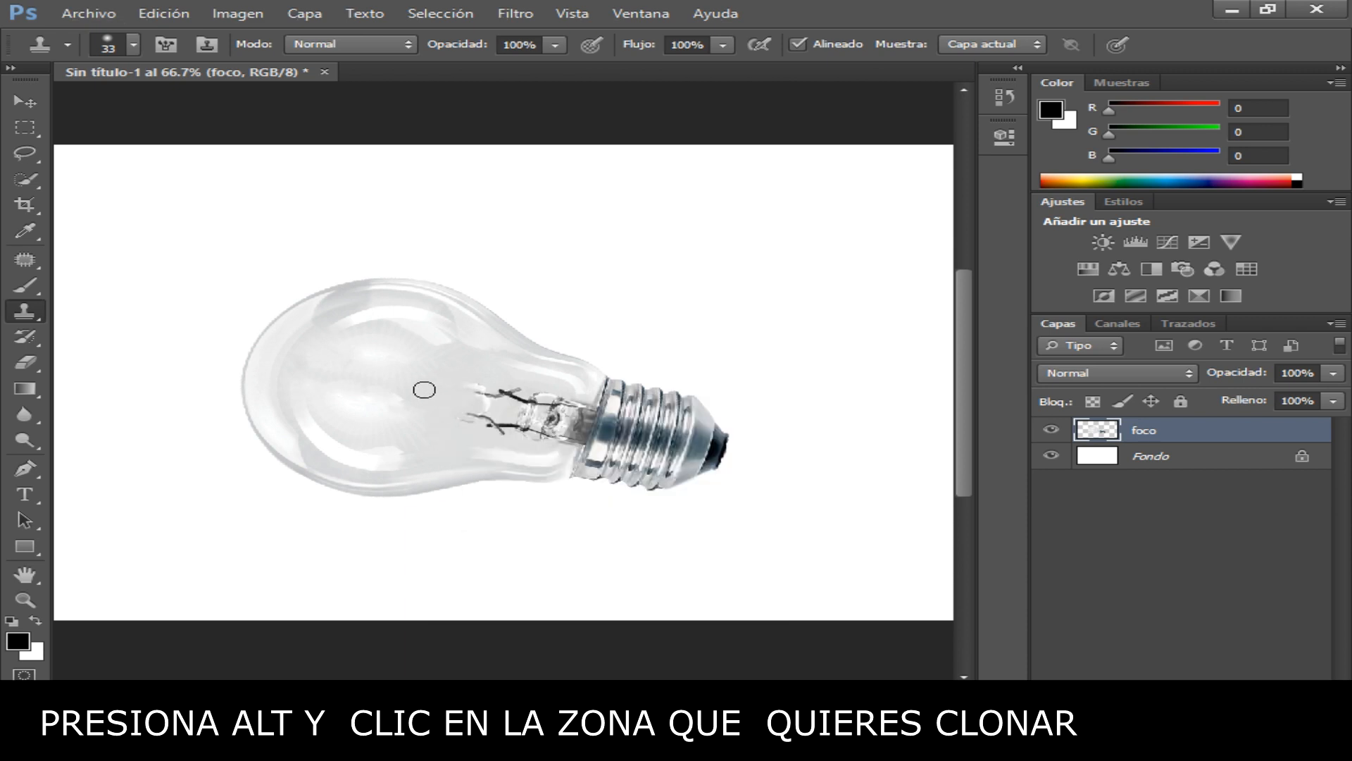
{"action": "mouse_move", "coordinate": [461, 385]}
{"action": "left_mouse_down"}
{"action": "mouse_move", "coordinate": [498, 433]}
{"action": "mouse_move", "coordinate": [473, 386]}
{"action": "mouse_move", "coordinate": [518, 392]}
{"action": "mouse_move", "coordinate": [498, 400]}
{"action": "mouse_move", "coordinate": [510, 395]}
{"action": "mouse_move", "coordinate": [507, 430]}
{"action": "mouse_move", "coordinate": [516, 399]}
{"action": "mouse_move", "coordinate": [506, 412]}
{"action": "mouse_move", "coordinate": [547, 405]}
{"action": "mouse_move", "coordinate": [531, 422]}
{"action": "mouse_move", "coordinate": [564, 408]}
{"action": "mouse_move", "coordinate": [531, 449]}
{"action": "mouse_move", "coordinate": [559, 462]}
{"action": "mouse_move", "coordinate": [572, 405]}
{"action": "mouse_move", "coordinate": [584, 439]}
{"action": "mouse_move", "coordinate": [569, 456]}
{"action": "mouse_move", "coordinate": [604, 426]}
{"action": "mouse_move", "coordinate": [599, 413]}
{"action": "mouse_move", "coordinate": [610, 456]}
{"action": "left_mouse_up"}
Clone nearby clear glass over the last filament remnants beside the metal base, and switch to the Move tool
{"action": "left_click", "coordinate": [451, 377], "text": "alt"}
{"action": "key", "text": "ctrl+plus"}
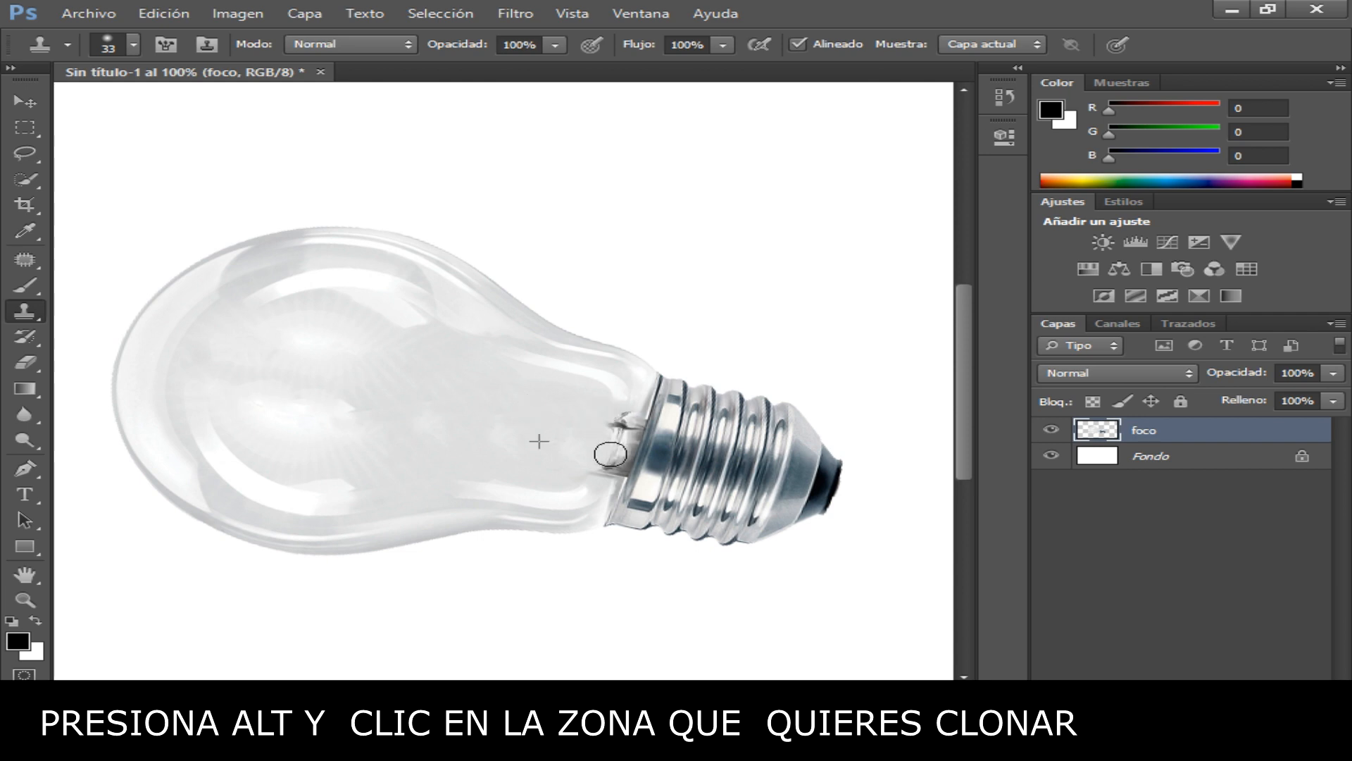
{"action": "left_click", "coordinate": [552, 416], "text": "alt"}
{"action": "mouse_move", "coordinate": [610, 416]}
{"action": "left_mouse_down"}
{"action": "mouse_move", "coordinate": [597, 463]}
{"action": "mouse_move", "coordinate": [608, 469]}
{"action": "mouse_move", "coordinate": [626, 413]}
{"action": "mouse_move", "coordinate": [612, 472]}
{"action": "mouse_move", "coordinate": [622, 404]}
{"action": "left_mouse_up"}
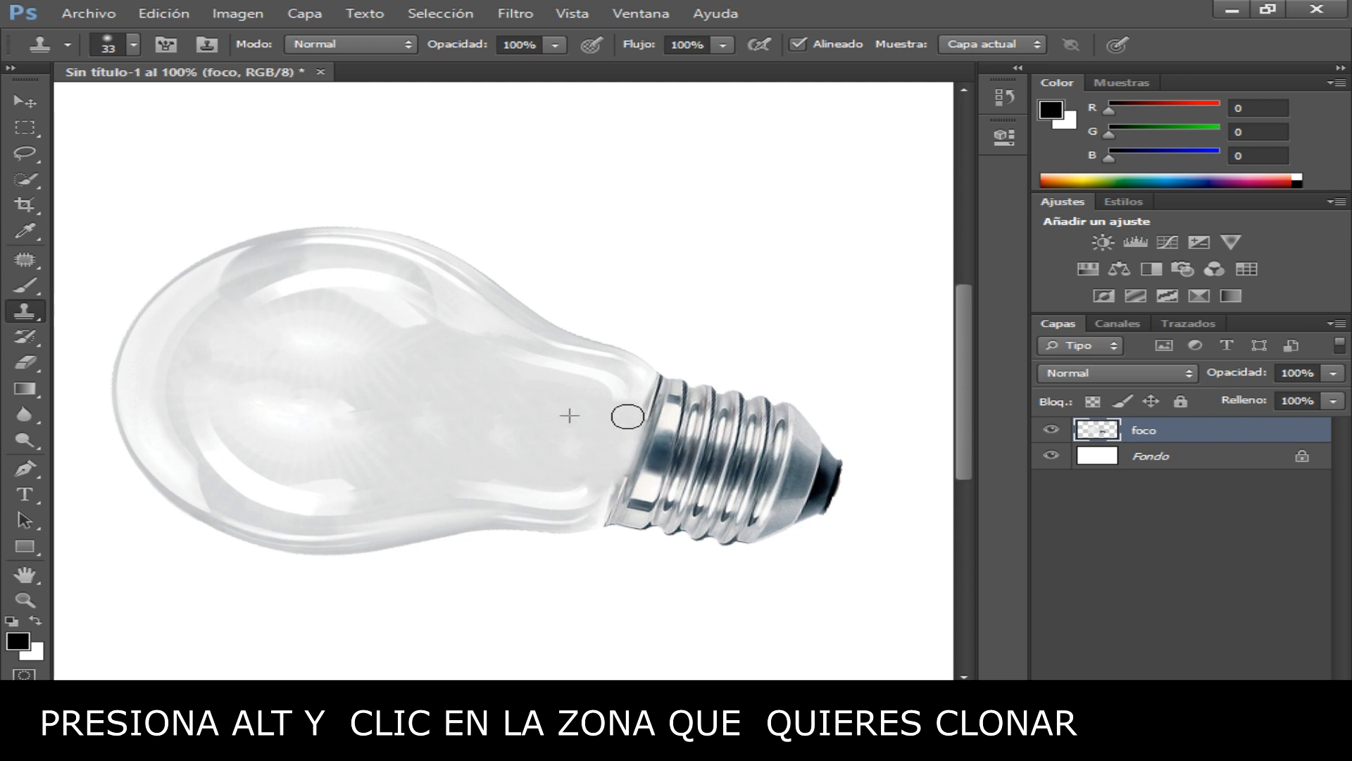
{"action": "left_click", "coordinate": [24, 103]}
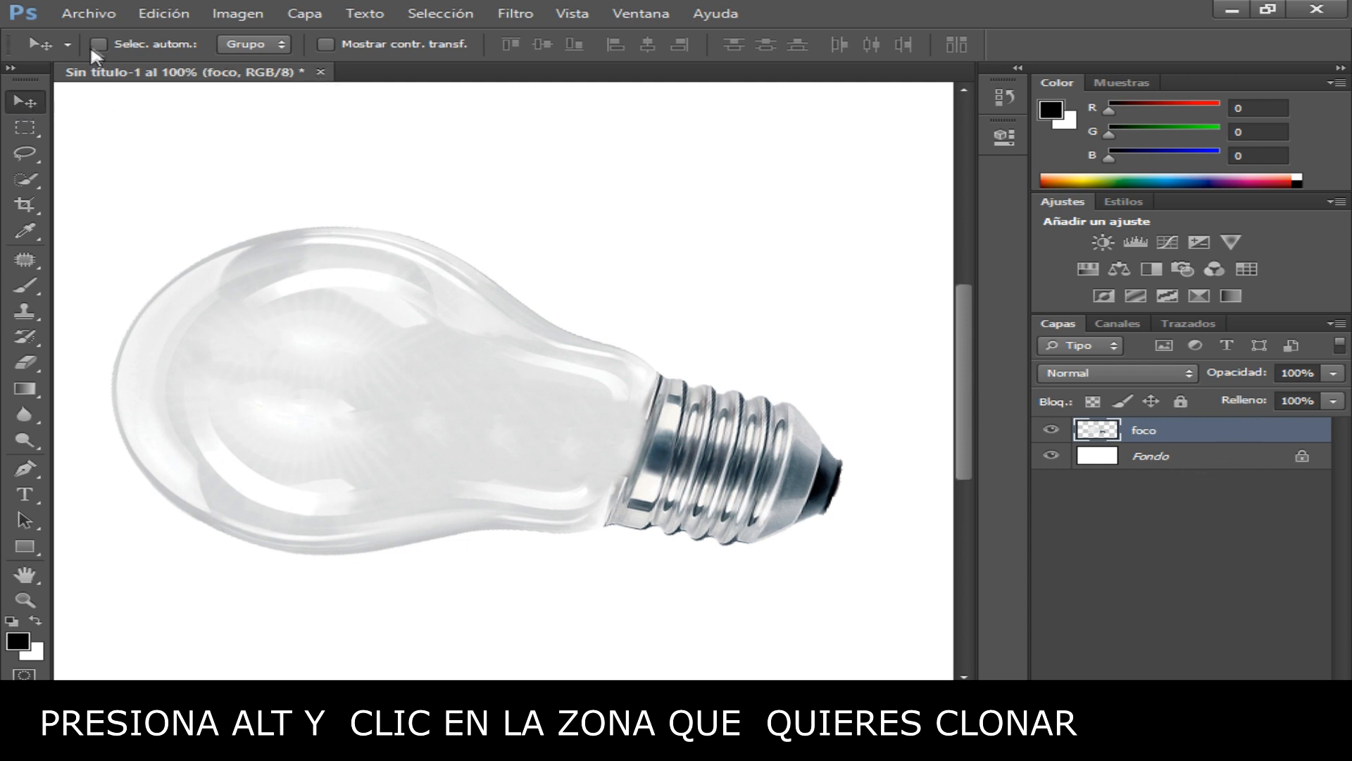
Place the UNDERWATER image above the bulb layer and set its opacity to 50%
{"action": "left_click", "coordinate": [107, 14]}
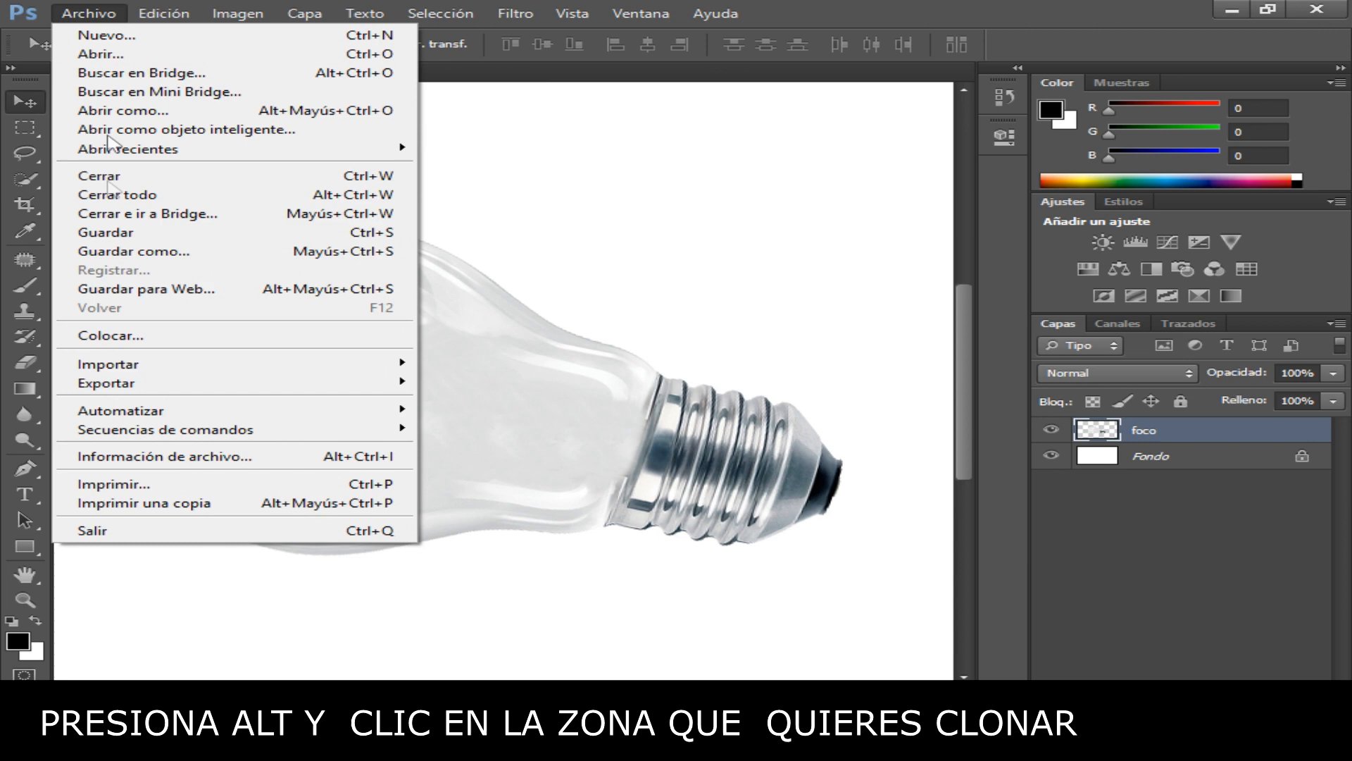
{"action": "left_click", "coordinate": [123, 338]}
{"action": "left_click", "coordinate": [777, 535]}
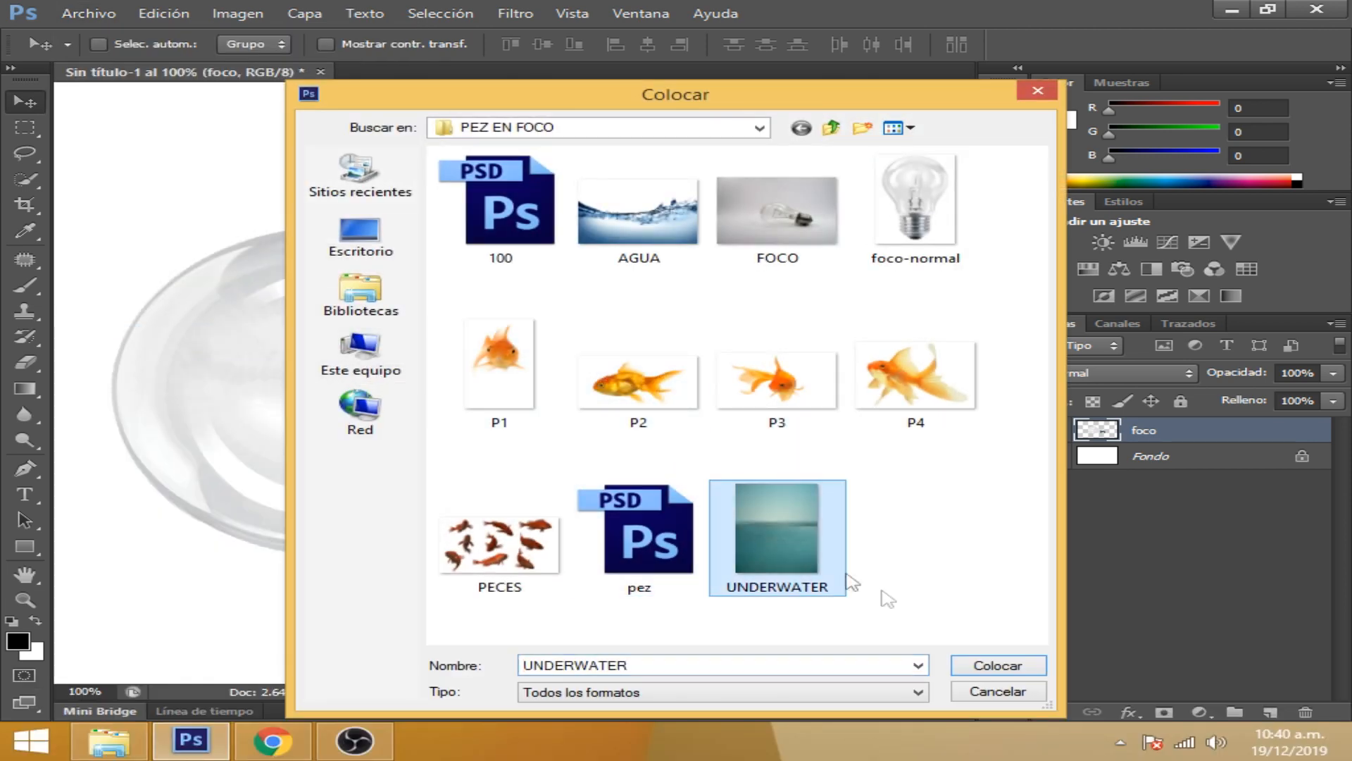
{"action": "left_click", "coordinate": [986, 666]}
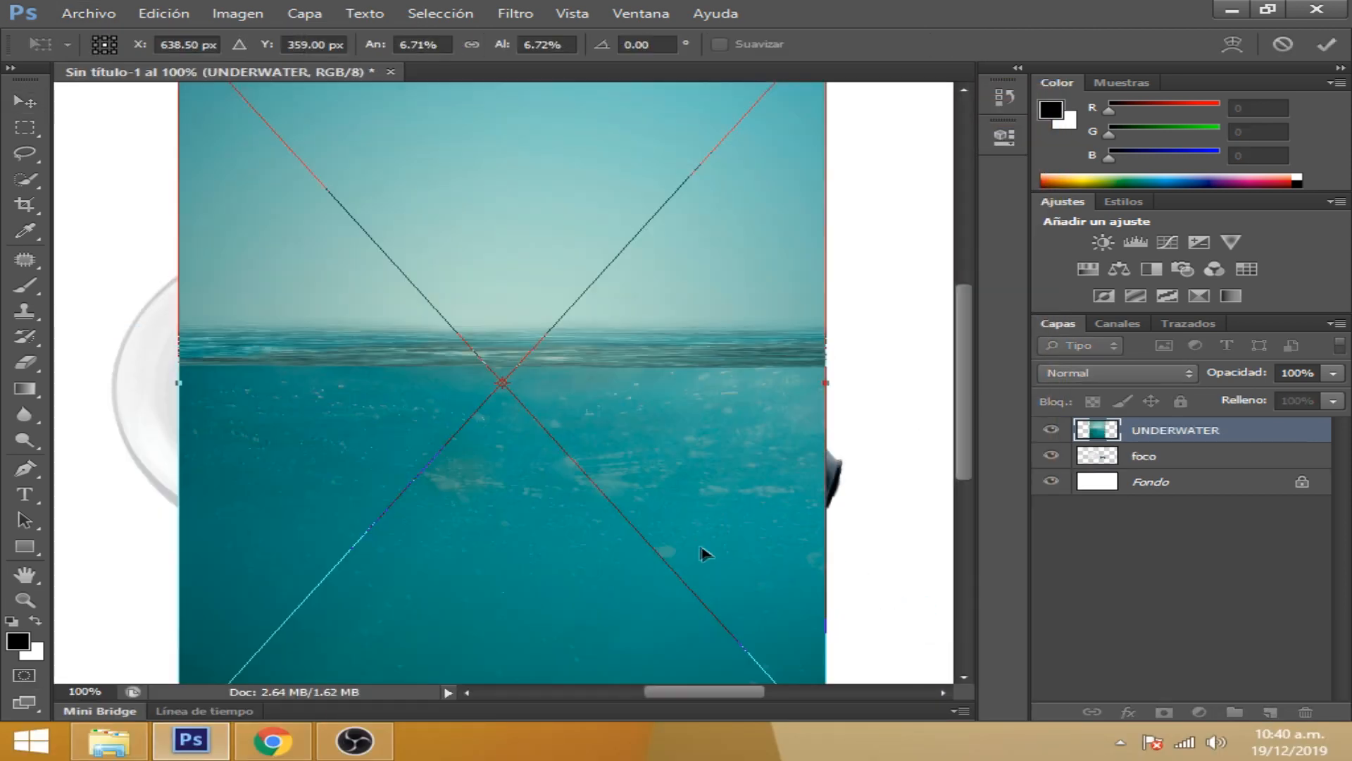
{"action": "key", "text": "ctrl+minus"}
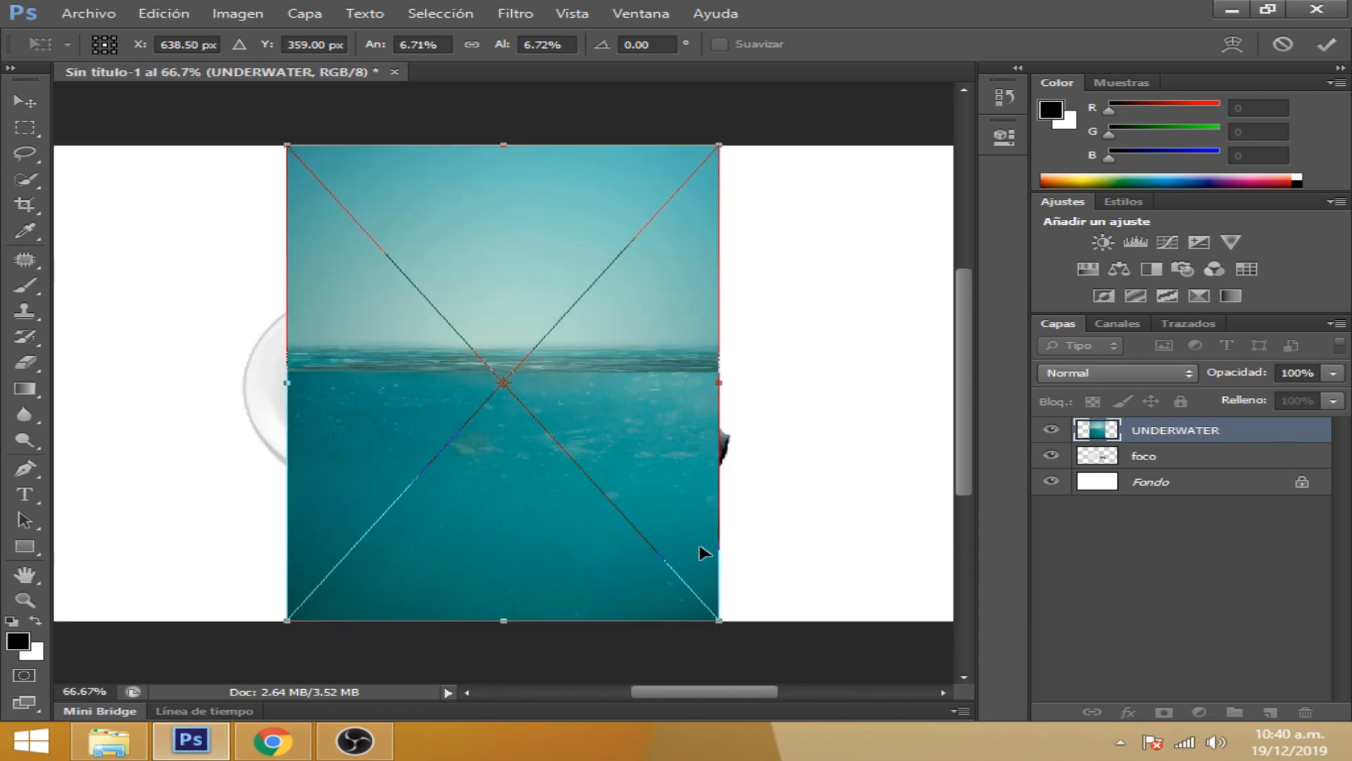
{"action": "left_click", "coordinate": [1301, 373]}
{"action": "type", "text": "50"}
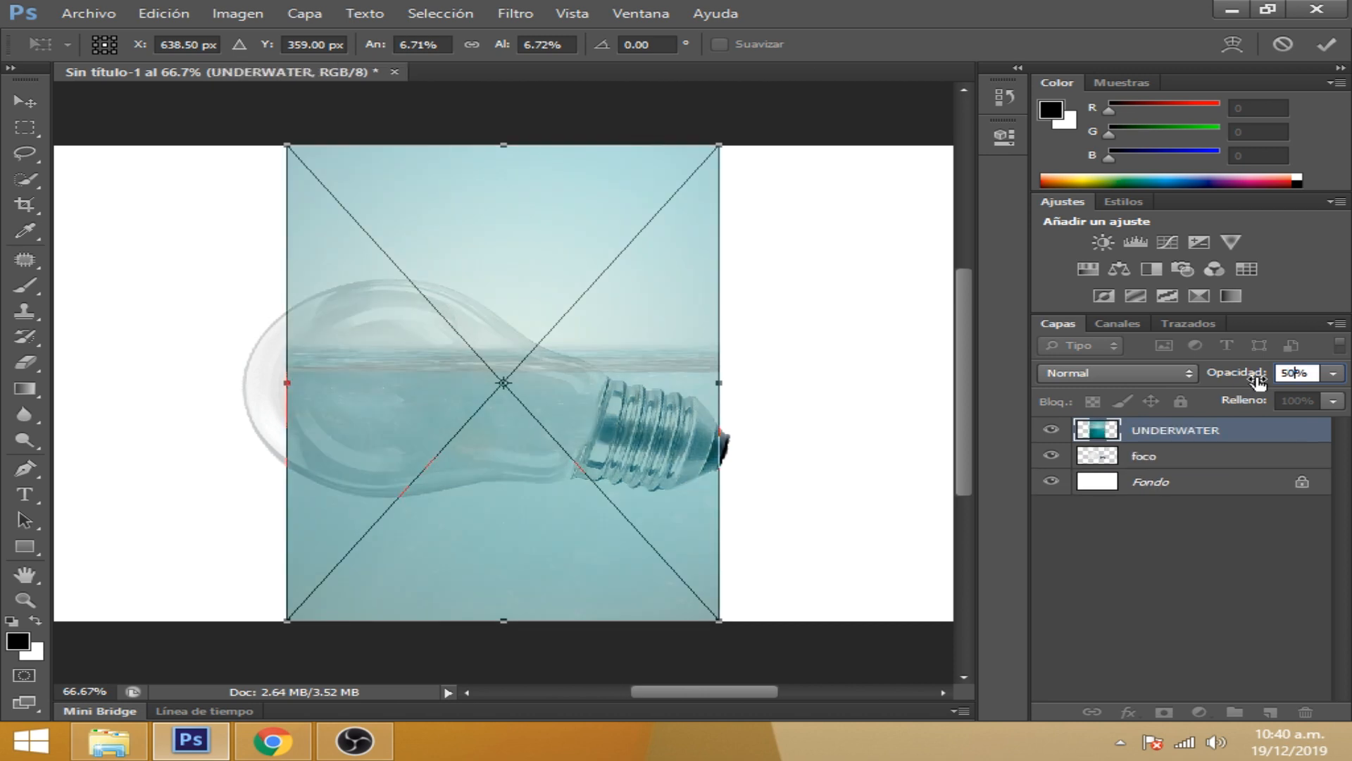
Resize the UNDERWATER image to about 6.5% width and 6.9% height, positioning it to cover the bulb's glass, and commit the placement
{"action": "left_click_drag", "start_coordinate": [279, 624], "coordinate": [234, 625]}
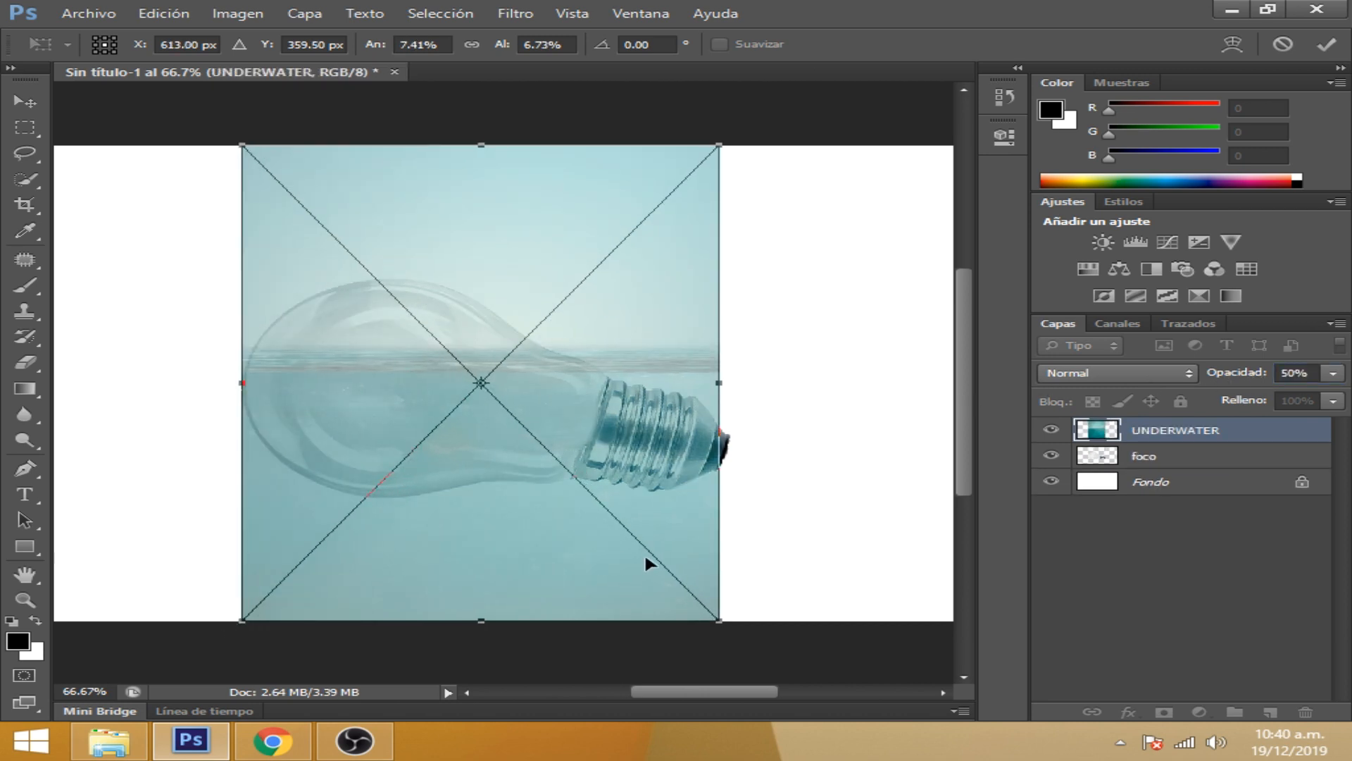
{"action": "left_click_drag", "start_coordinate": [717, 618], "coordinate": [664, 629]}
{"action": "left_click_drag", "start_coordinate": [425, 594], "coordinate": [410, 594]}
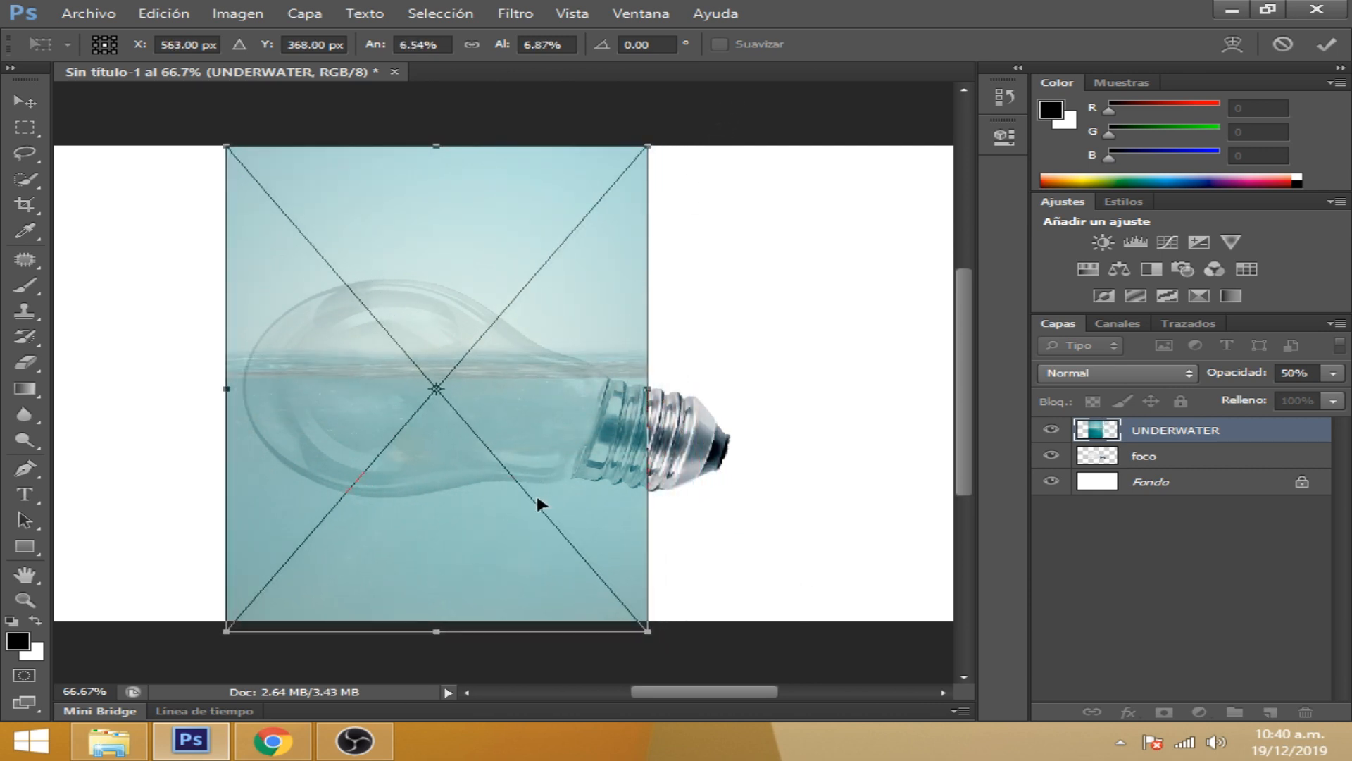
{"action": "left_click_drag", "start_coordinate": [538, 499], "coordinate": [538, 503]}
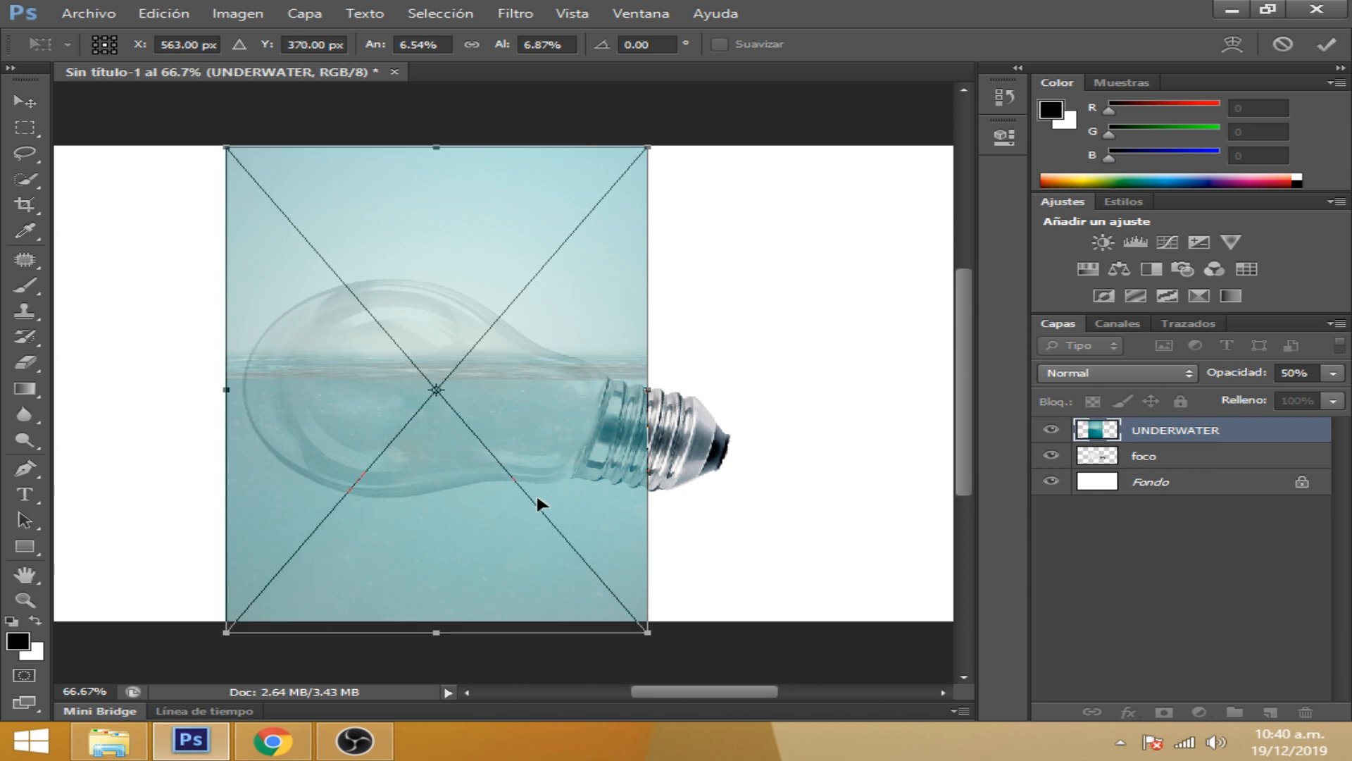
{"action": "left_click", "coordinate": [1328, 44]}
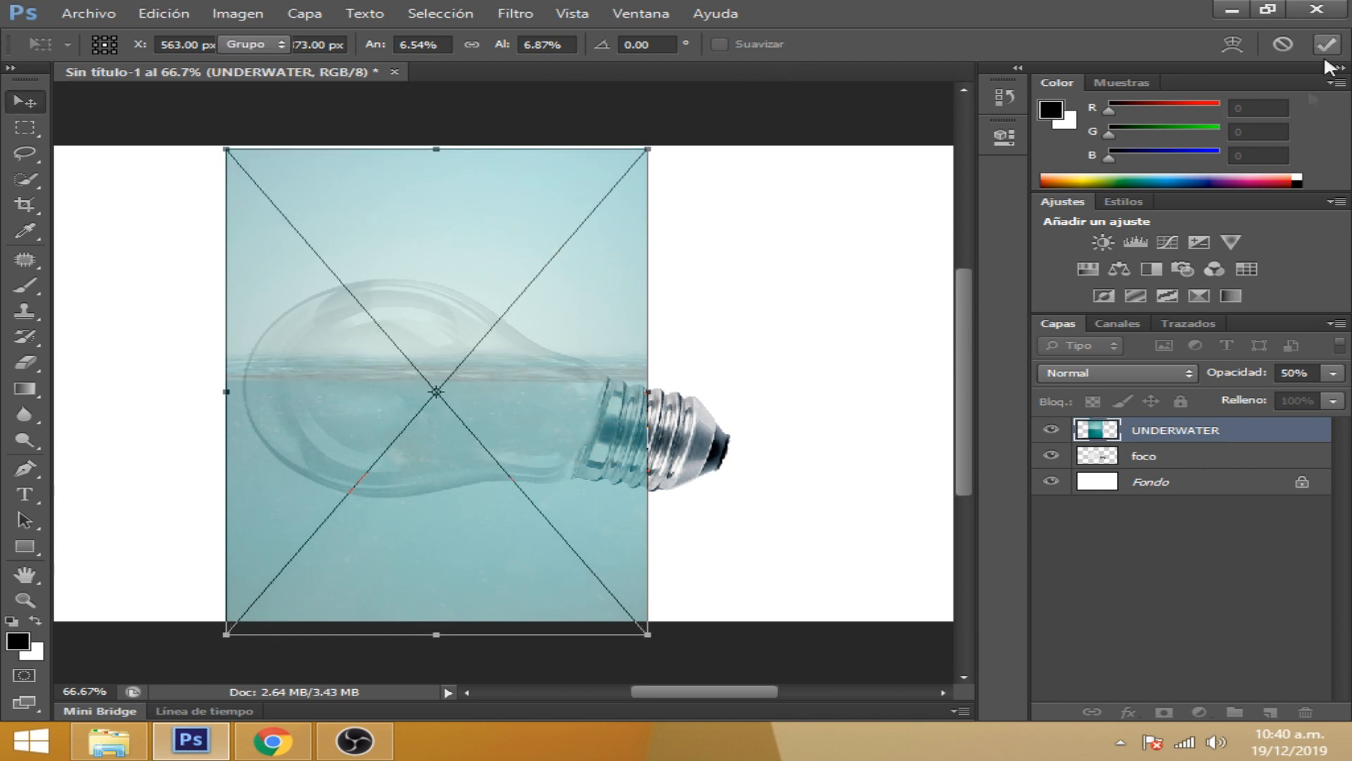
Load the foco layer's outline as a selection and use it to mask the UNDERWATER layer
{"action": "left_click", "coordinate": [1103, 460]}
{"action": "left_click", "coordinate": [1103, 459], "text": "ctrl"}
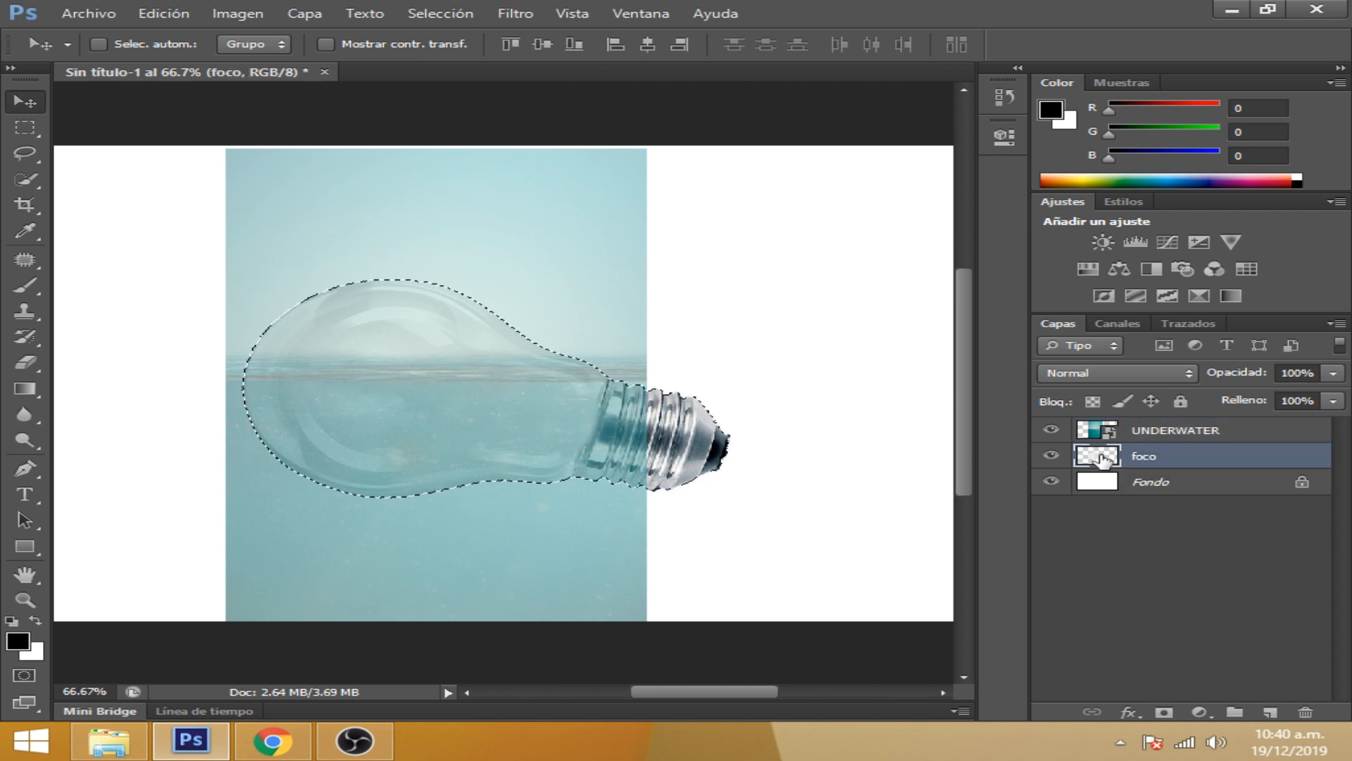
{"action": "left_click", "coordinate": [1181, 444]}
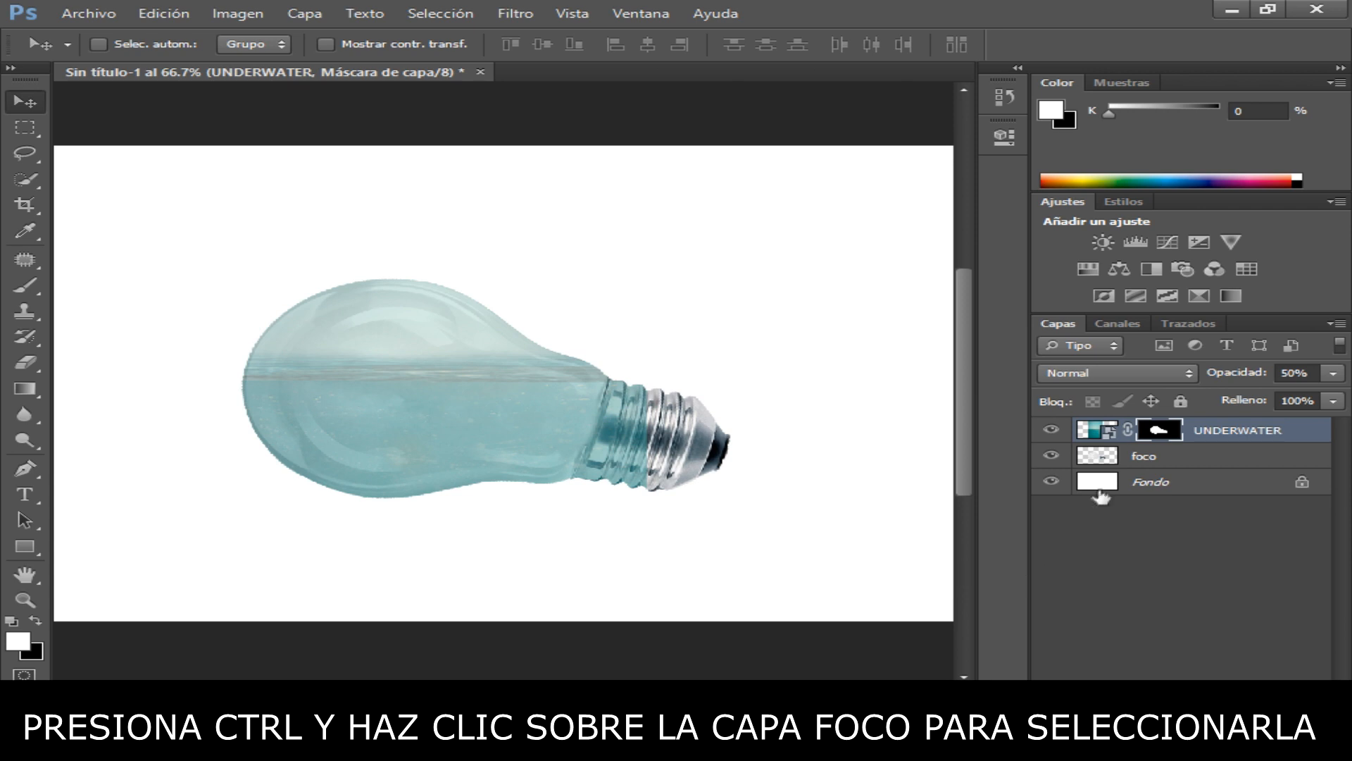
Erase the UNDERWATER layer mask over the bulb's metal base with a soft 21 px eraser, and switch to the Move tool
{"action": "left_click", "coordinate": [25, 364]}
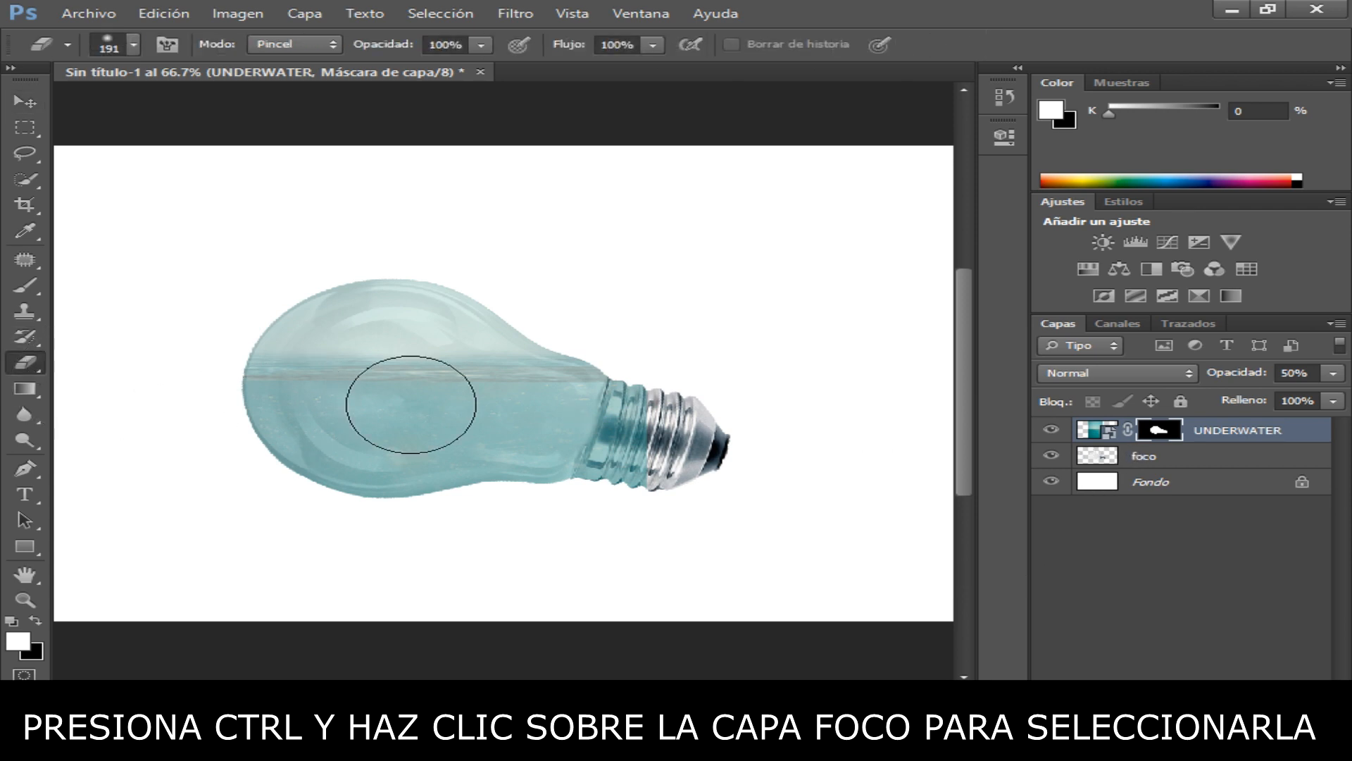
{"action": "key", "text": "ctrl+plus"}
{"action": "key", "text": "ctrl+plus"}
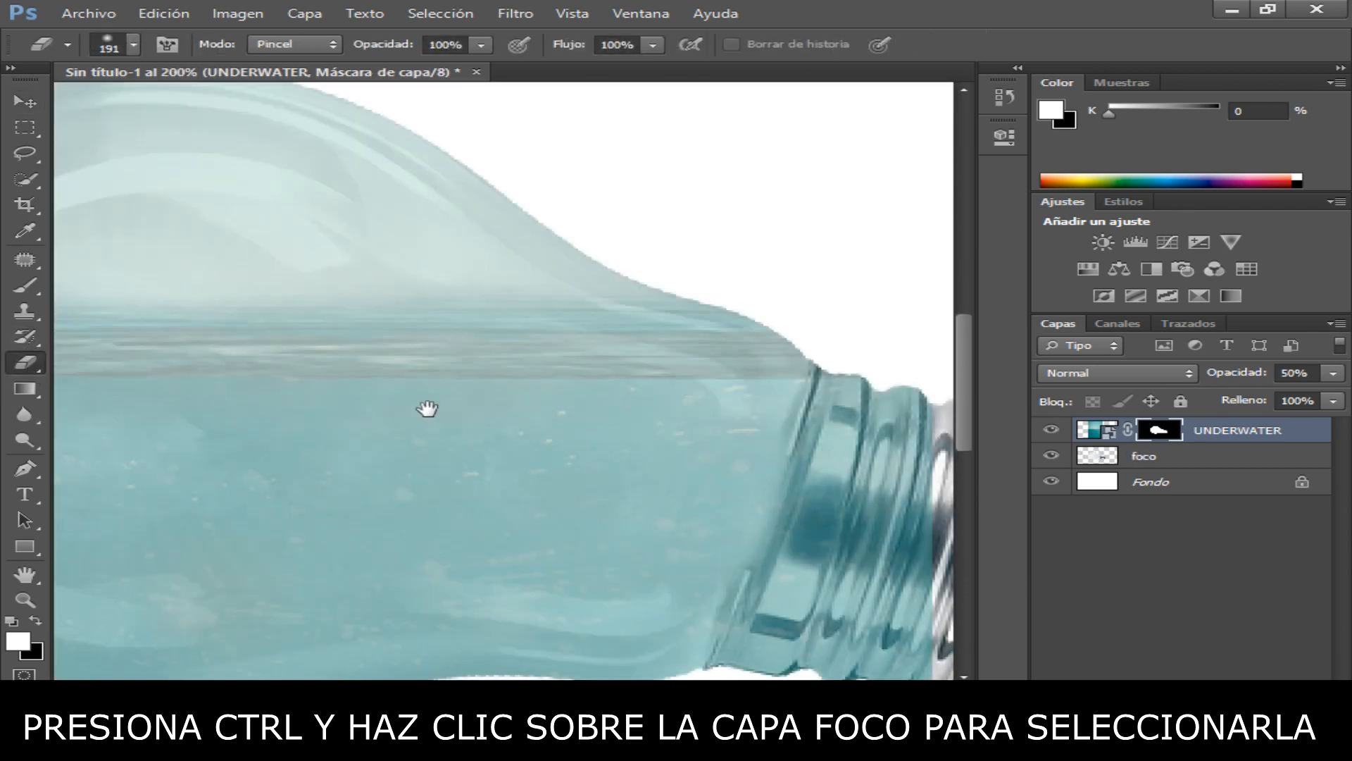
{"action": "left_click_drag", "start_coordinate": [426, 408], "coordinate": [151, 305]}
{"action": "right_click", "coordinate": [634, 454]}
{"action": "mouse_move", "coordinate": [634, 456]}
{"action": "left_mouse_down"}
{"action": "mouse_move", "coordinate": [654, 456]}
{"action": "mouse_move", "coordinate": [642, 450]}
{"action": "left_mouse_up"}
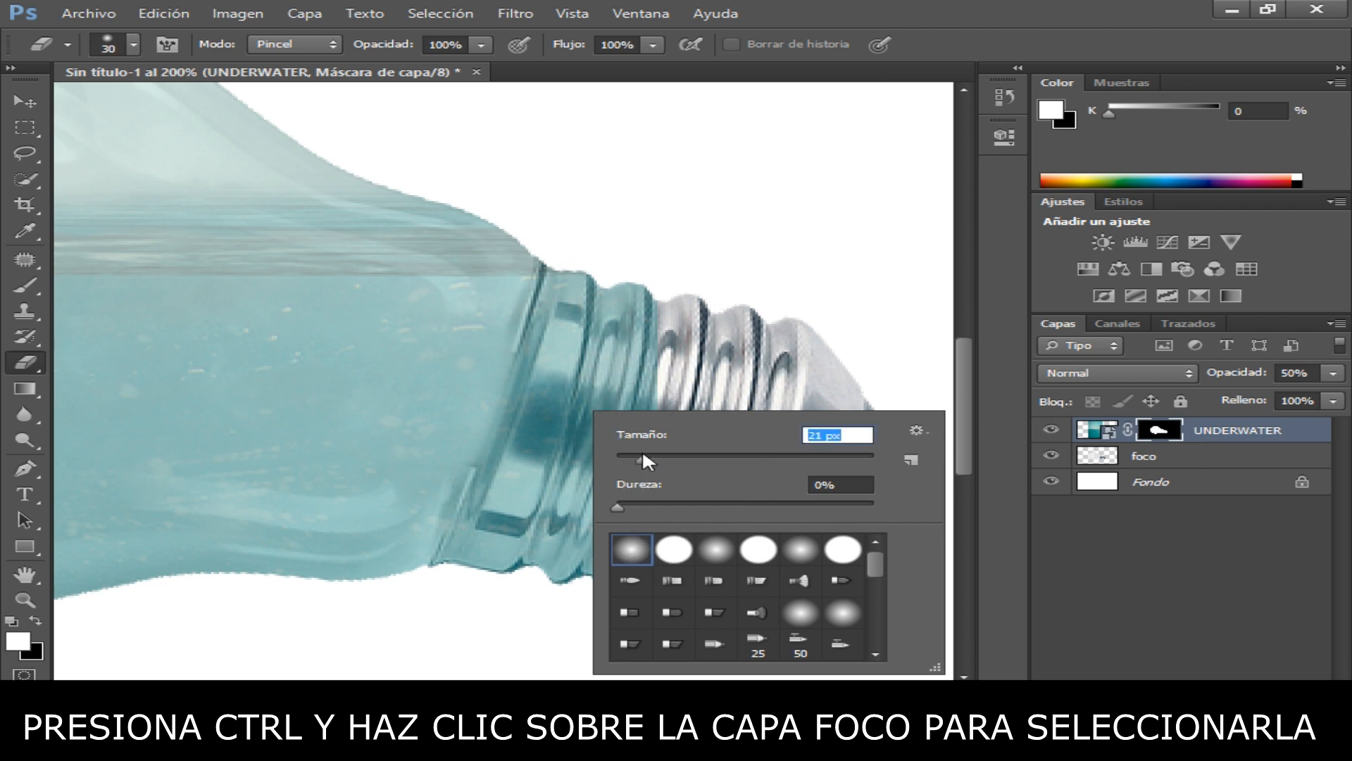
{"action": "mouse_move", "coordinate": [640, 298]}
{"action": "left_mouse_down"}
{"action": "mouse_move", "coordinate": [598, 515]}
{"action": "mouse_move", "coordinate": [606, 484]}
{"action": "mouse_move", "coordinate": [653, 544]}
{"action": "mouse_move", "coordinate": [664, 592]}
{"action": "mouse_move", "coordinate": [649, 410]}
{"action": "mouse_move", "coordinate": [653, 569]}
{"action": "left_mouse_up"}
{"action": "mouse_move", "coordinate": [641, 403]}
{"action": "left_mouse_down"}
{"action": "mouse_move", "coordinate": [669, 298]}
{"action": "mouse_move", "coordinate": [614, 442]}
{"action": "mouse_move", "coordinate": [523, 589]}
{"action": "mouse_move", "coordinate": [595, 467]}
{"action": "mouse_move", "coordinate": [570, 578]}
{"action": "mouse_move", "coordinate": [579, 569]}
{"action": "mouse_move", "coordinate": [542, 571]}
{"action": "mouse_move", "coordinate": [606, 273]}
{"action": "mouse_move", "coordinate": [488, 573]}
{"action": "mouse_move", "coordinate": [567, 369]}
{"action": "mouse_move", "coordinate": [593, 253]}
{"action": "mouse_move", "coordinate": [468, 581]}
{"action": "mouse_move", "coordinate": [548, 440]}
{"action": "mouse_move", "coordinate": [583, 287]}
{"action": "left_mouse_up"}
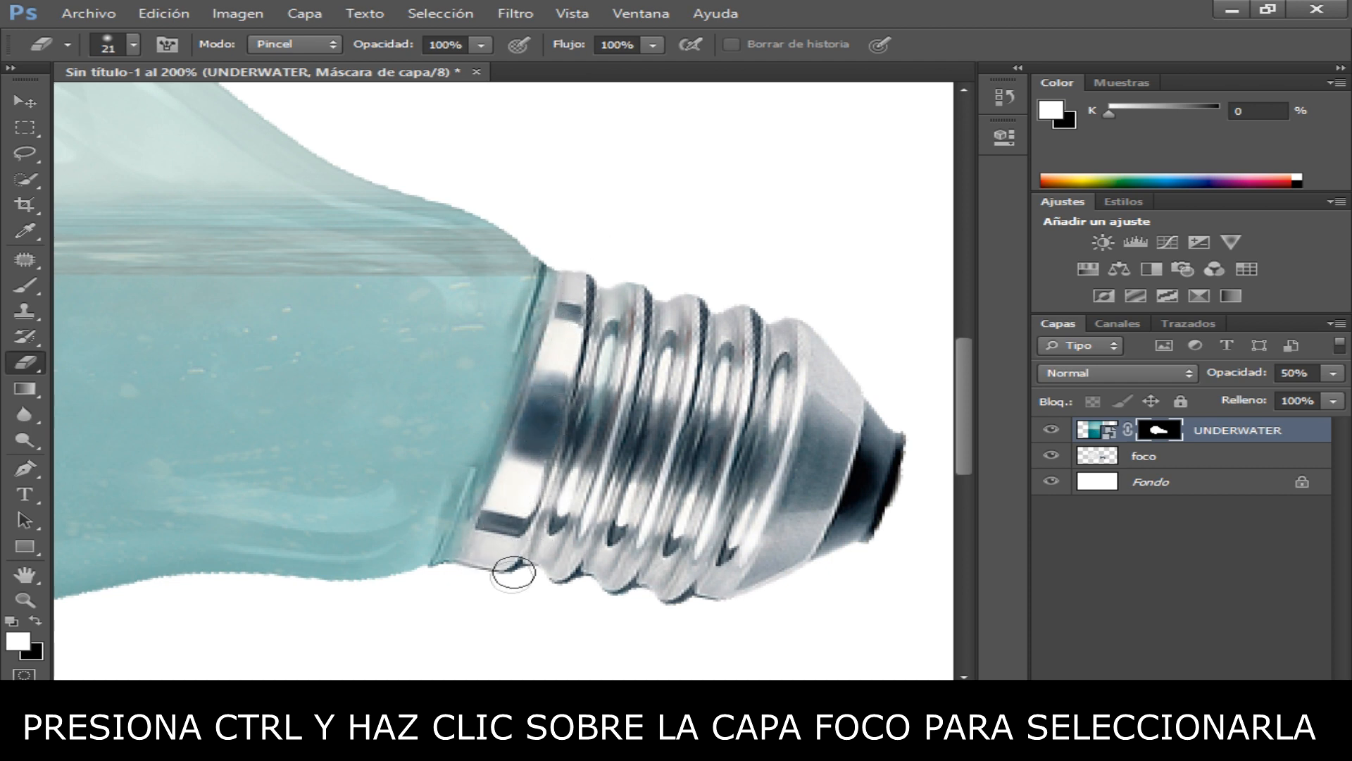
{"action": "key", "text": "ctrl+minus"}
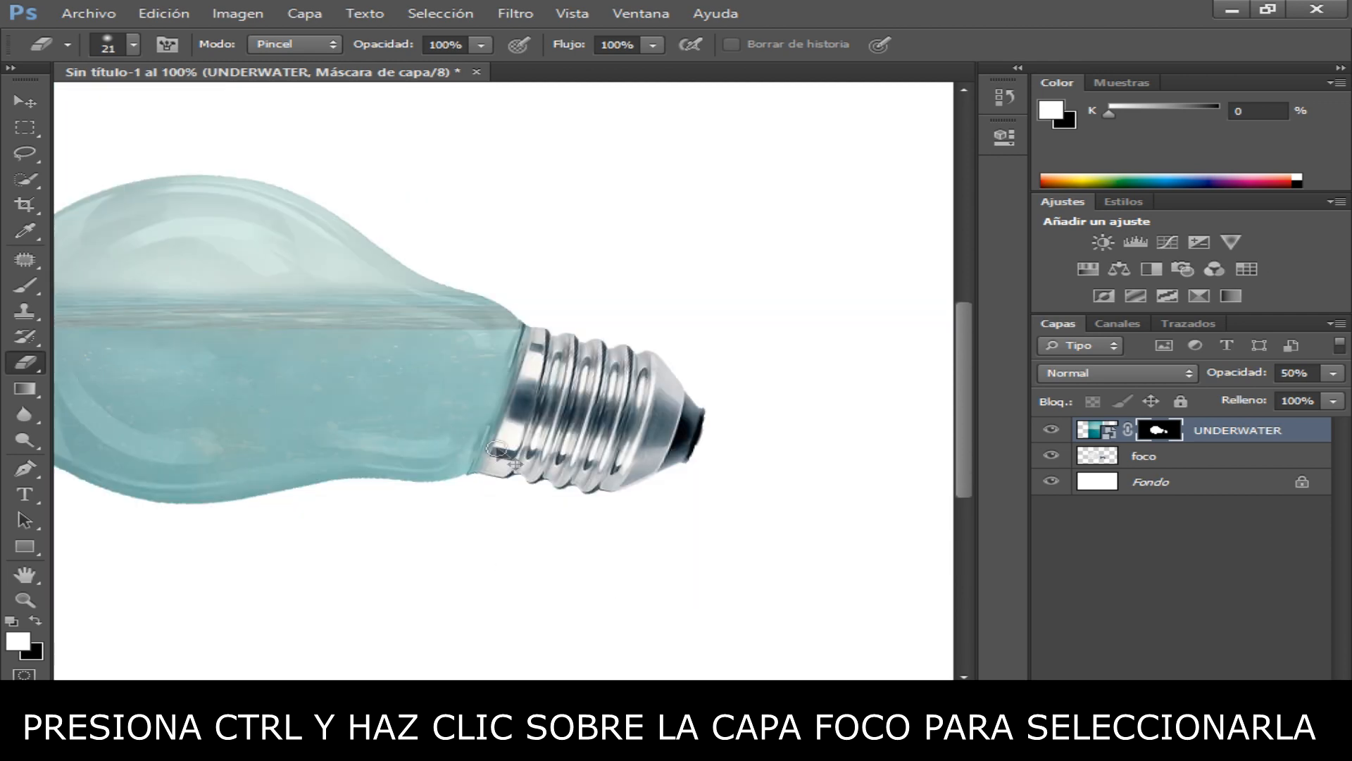
{"action": "key", "text": "ctrl+plus"}
{"action": "key", "text": "ctrl+plus"}
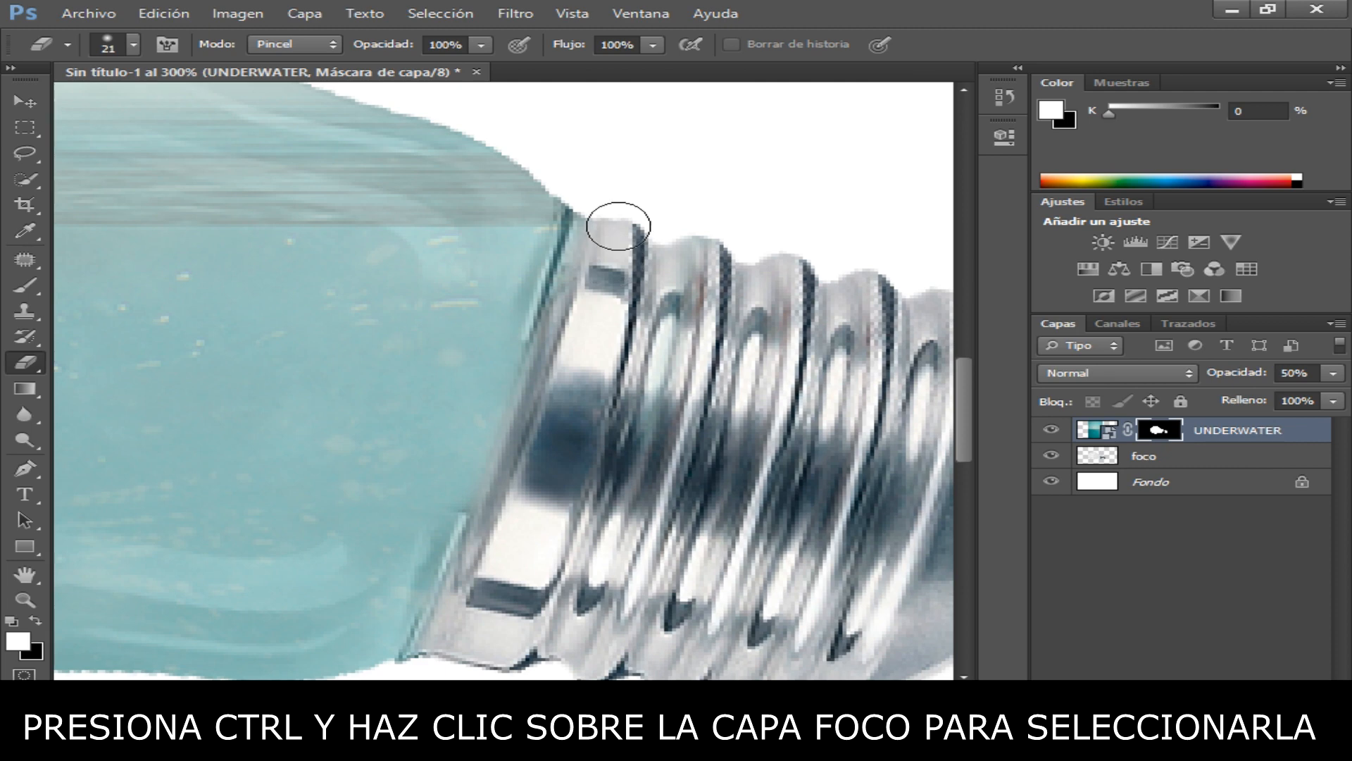
{"action": "key", "text": "ctrl+minus"}
{"action": "key", "text": "ctrl+minus"}
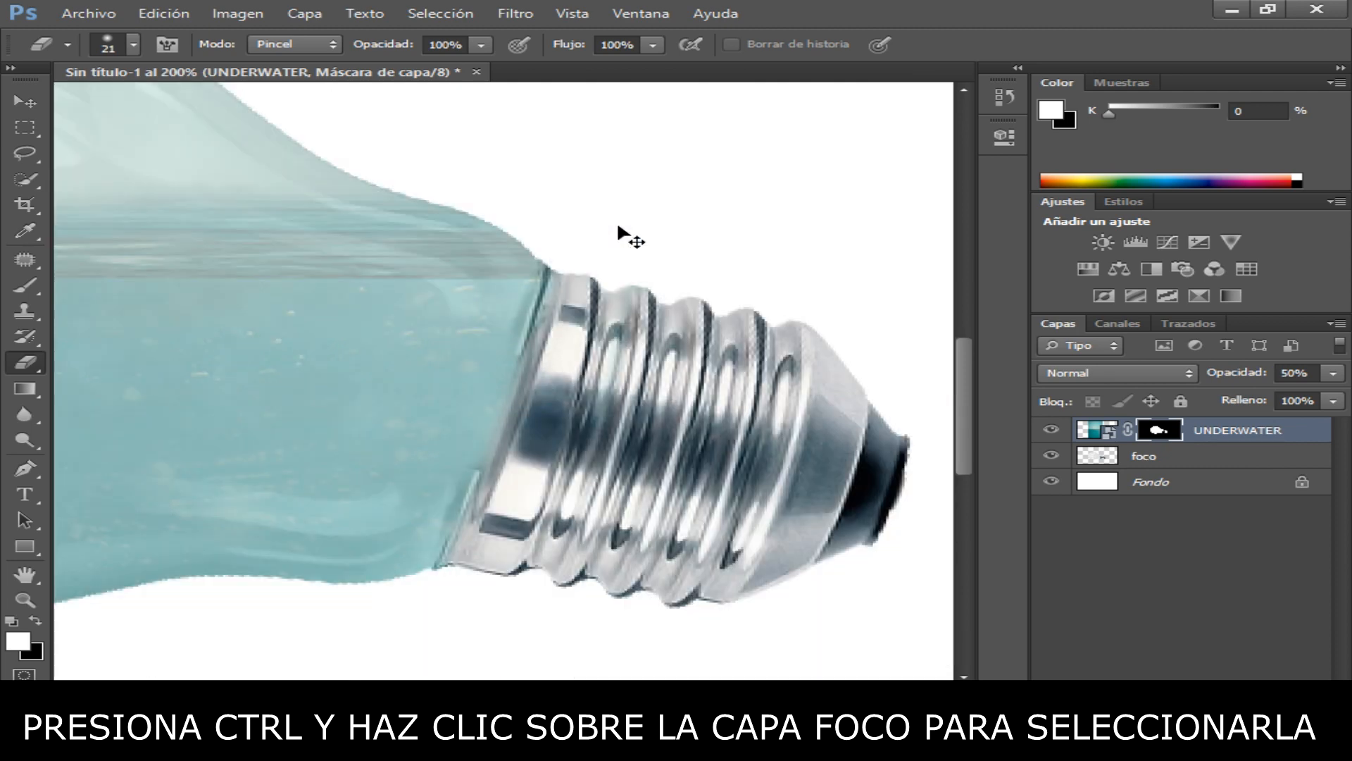
{"action": "left_click", "coordinate": [21, 103]}
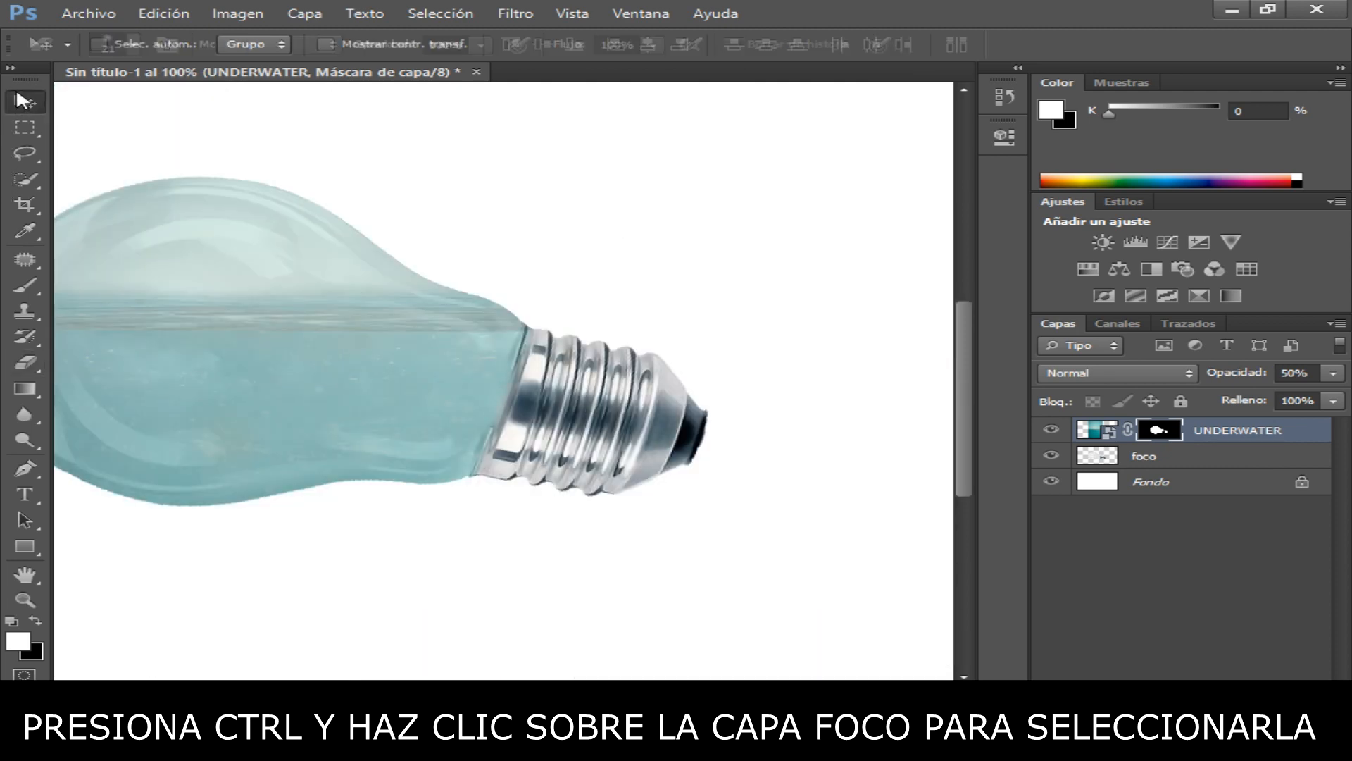
Erase the UNDERWATER layer mask above the waterline to clear the blue tint from the upper glass, and return to the Move tool
{"action": "left_click_drag", "start_coordinate": [269, 396], "coordinate": [531, 473]}
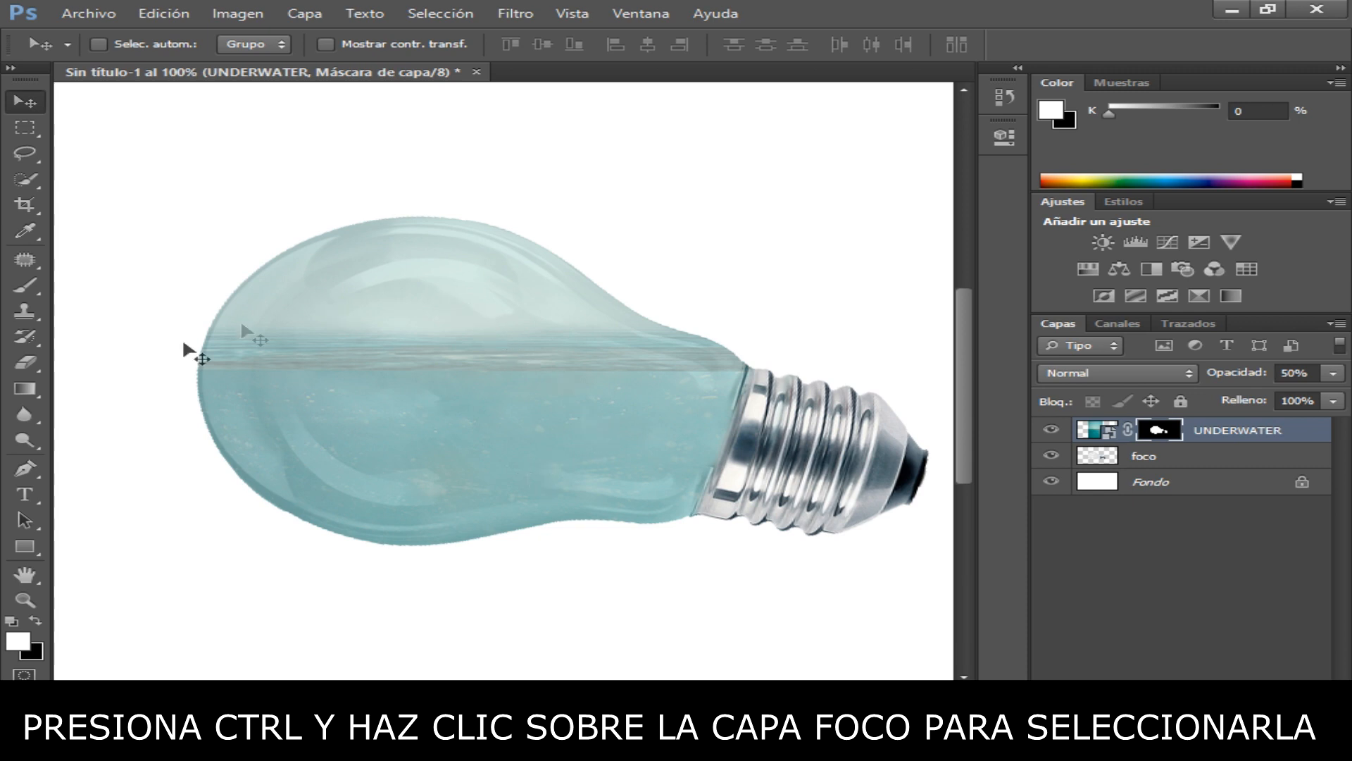
{"action": "key", "text": "e"}
{"action": "right_click", "coordinate": [291, 256]}
{"action": "left_click", "coordinate": [388, 296]}
{"action": "mouse_move", "coordinate": [300, 241]}
{"action": "left_mouse_down"}
{"action": "mouse_move", "coordinate": [440, 217]}
{"action": "mouse_move", "coordinate": [272, 230]}
{"action": "mouse_move", "coordinate": [543, 246]}
{"action": "mouse_move", "coordinate": [302, 257]}
{"action": "mouse_move", "coordinate": [430, 278]}
{"action": "mouse_move", "coordinate": [160, 278]}
{"action": "mouse_move", "coordinate": [190, 298]}
{"action": "mouse_move", "coordinate": [596, 287]}
{"action": "mouse_move", "coordinate": [256, 273]}
{"action": "mouse_move", "coordinate": [219, 286]}
{"action": "mouse_move", "coordinate": [207, 311]}
{"action": "mouse_move", "coordinate": [667, 302]}
{"action": "left_mouse_up"}
{"action": "mouse_move", "coordinate": [206, 288]}
{"action": "left_mouse_down"}
{"action": "mouse_move", "coordinate": [193, 302]}
{"action": "mouse_move", "coordinate": [266, 314]}
{"action": "left_mouse_up"}
{"action": "left_click", "coordinate": [23, 102]}
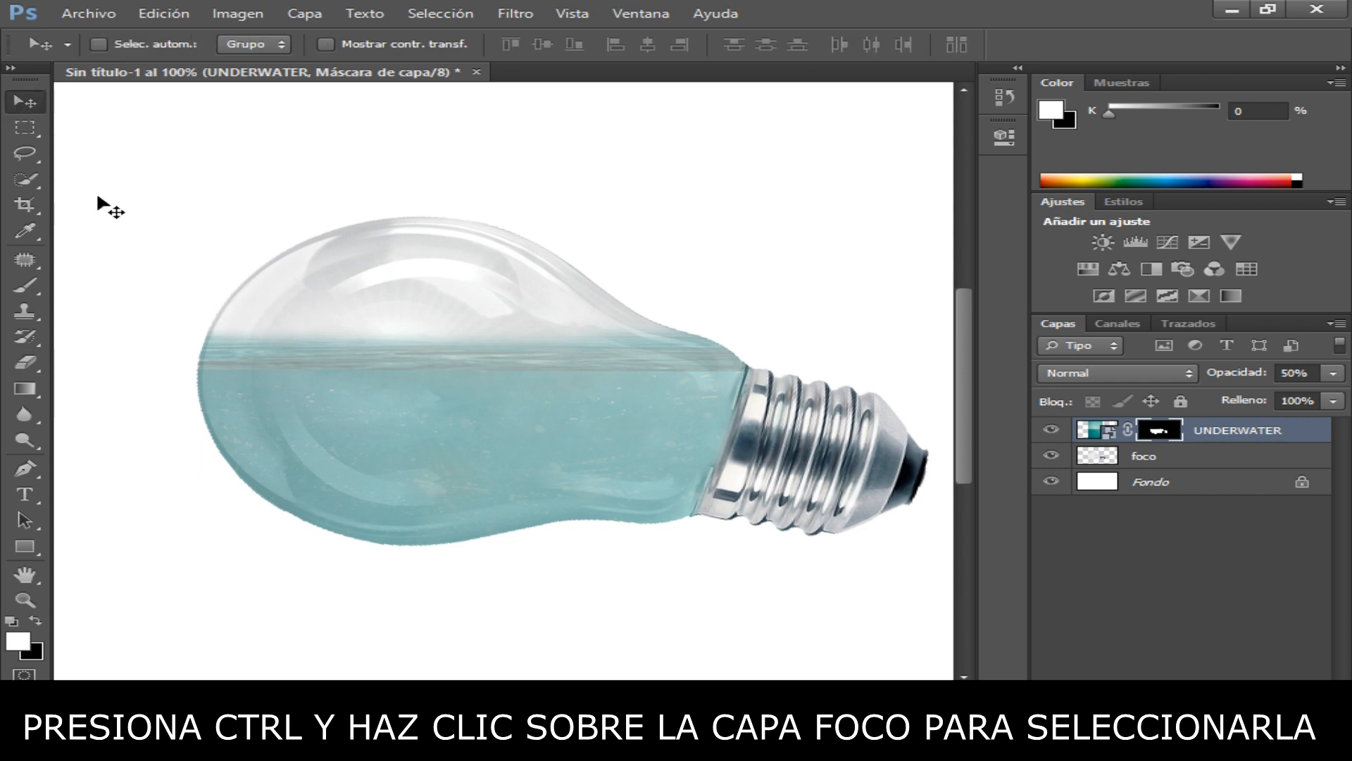
Place the AGUA water splash image above the UNDERWATER layer
{"action": "left_click", "coordinate": [103, 13]}
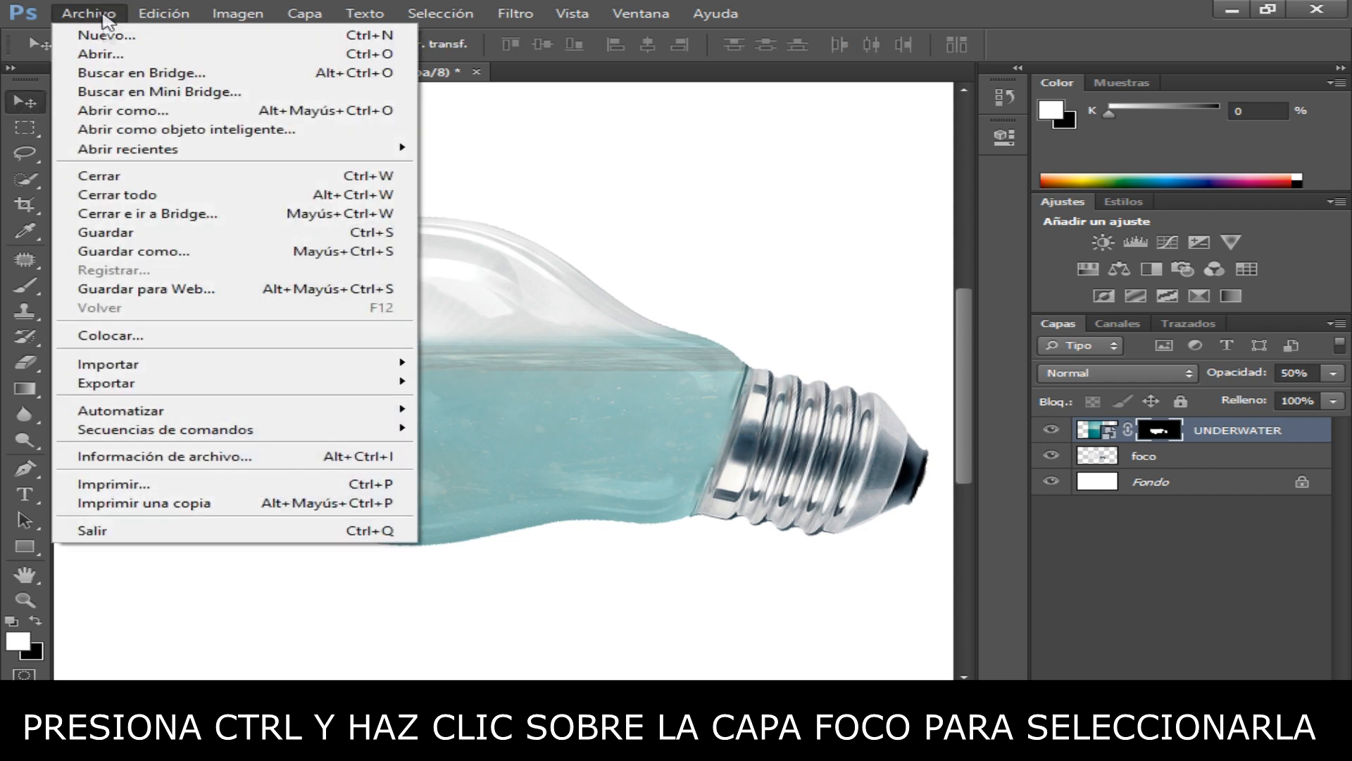
{"action": "left_click", "coordinate": [119, 335]}
{"action": "left_click", "coordinate": [638, 212]}
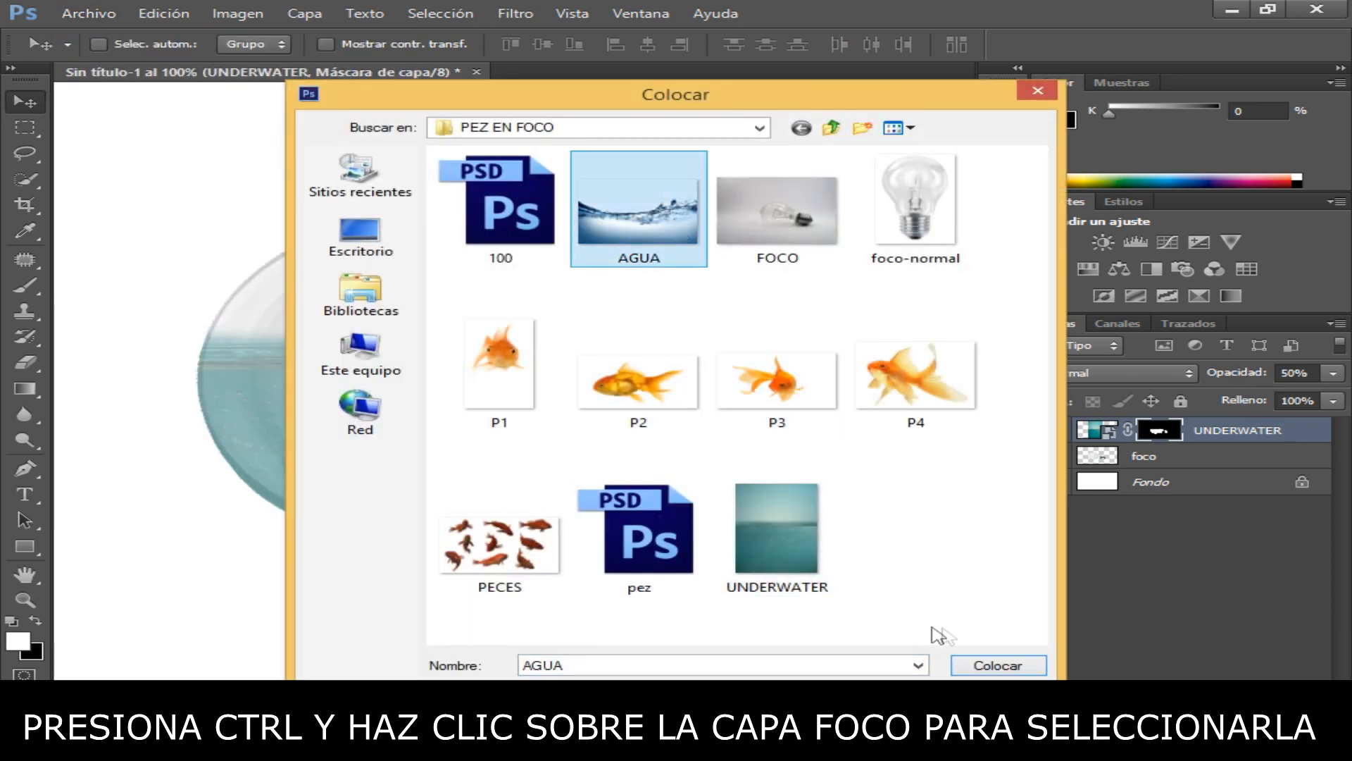
{"action": "left_click", "coordinate": [996, 664]}
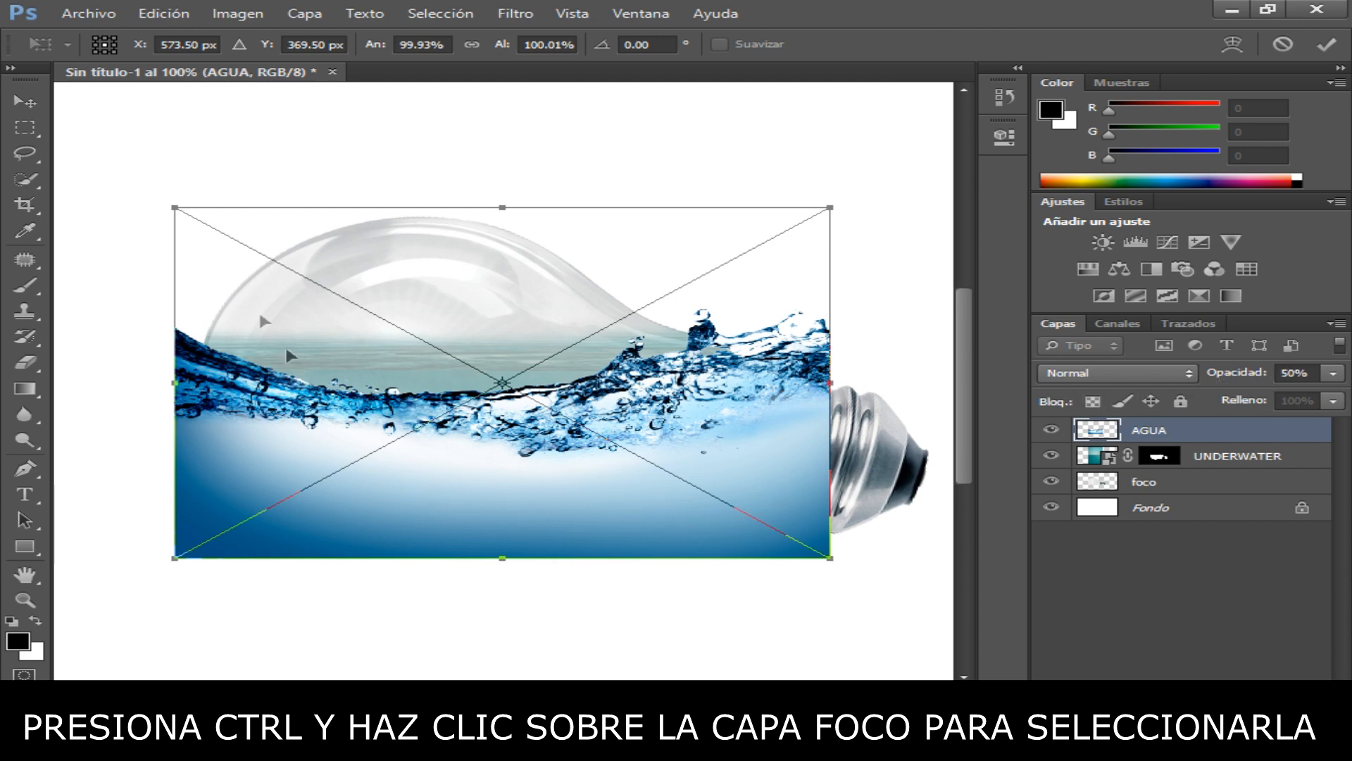
Scale the AGUA image to about 106% width and 121% height, rotate it about 8° over the glass, and commit the placement
{"action": "left_click_drag", "start_coordinate": [174, 208], "coordinate": [141, 142]}
{"action": "left_click_drag", "start_coordinate": [858, 131], "coordinate": [894, 169]}
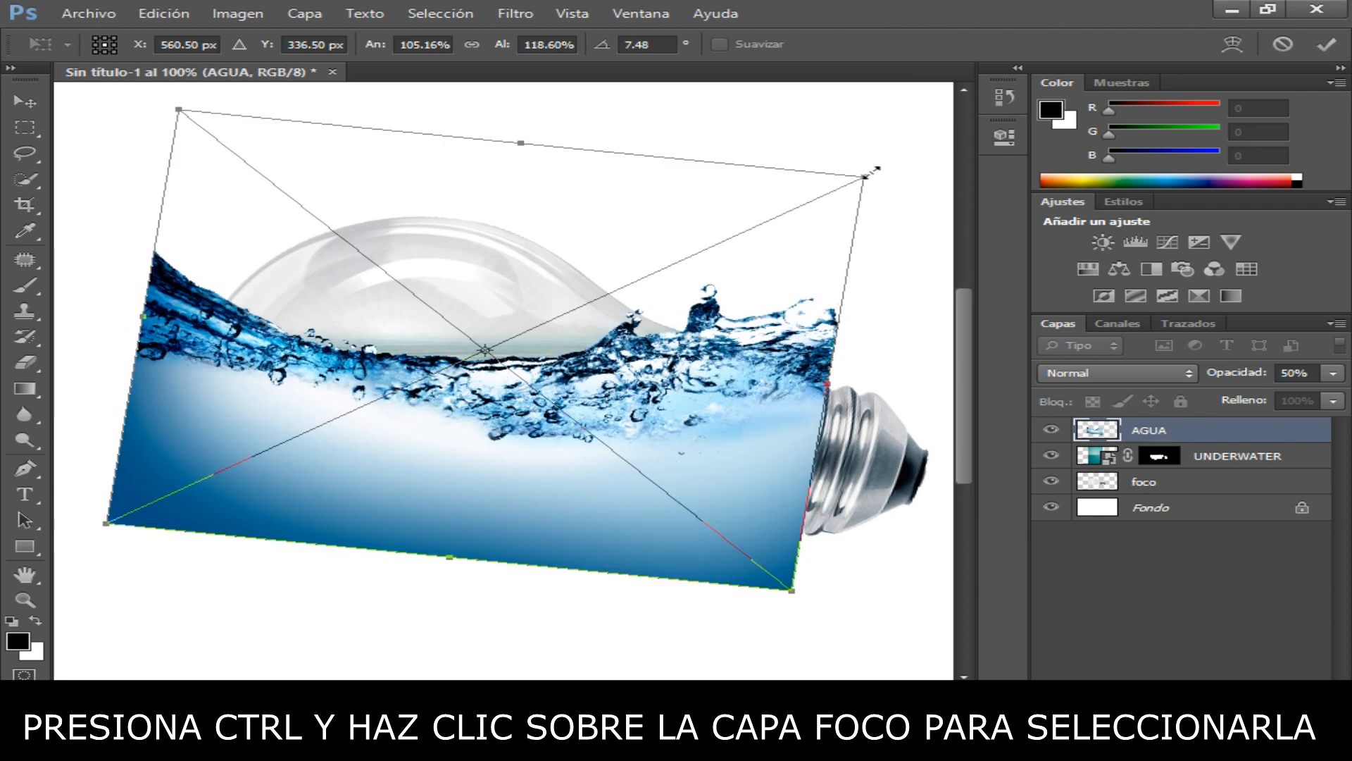
{"action": "left_click_drag", "start_coordinate": [885, 172], "coordinate": [882, 182]}
{"action": "mouse_move", "coordinate": [537, 453]}
{"action": "left_mouse_down"}
{"action": "mouse_move", "coordinate": [515, 410]}
{"action": "mouse_move", "coordinate": [498, 476]}
{"action": "mouse_move", "coordinate": [523, 458]}
{"action": "left_mouse_up"}
{"action": "left_click_drag", "start_coordinate": [94, 517], "coordinate": [86, 520]}
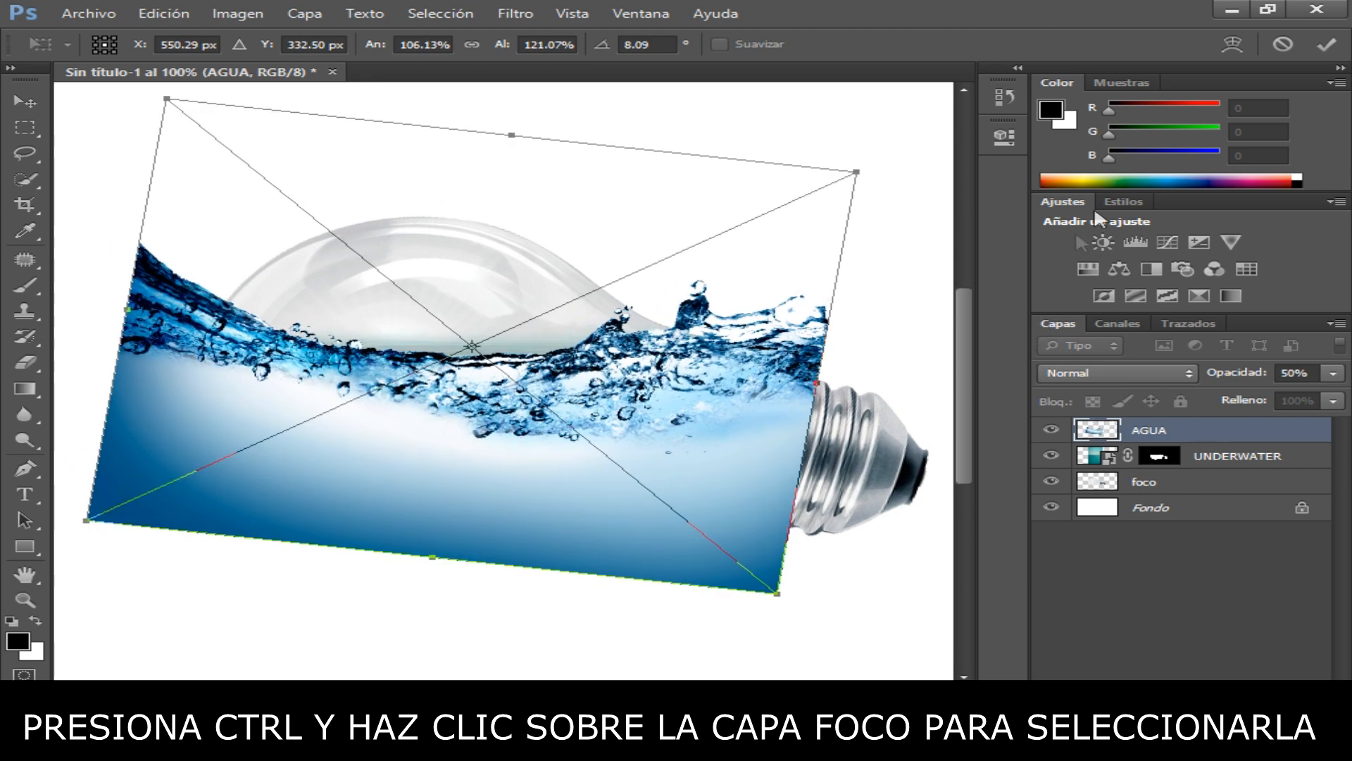
{"action": "left_click", "coordinate": [1327, 43]}
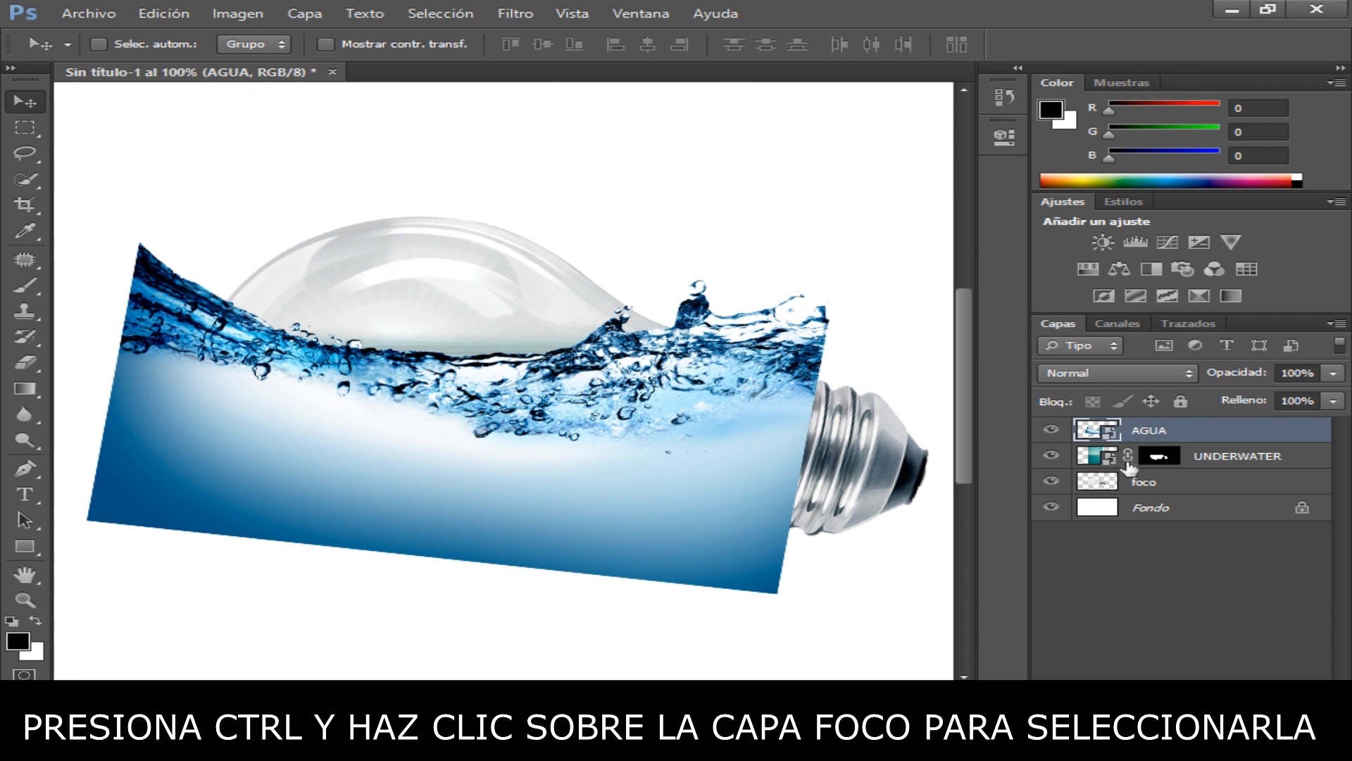
Mask the AGUA layer with the foco layer's outline and set its opacity to 50%
{"action": "left_click", "coordinate": [1095, 486]}
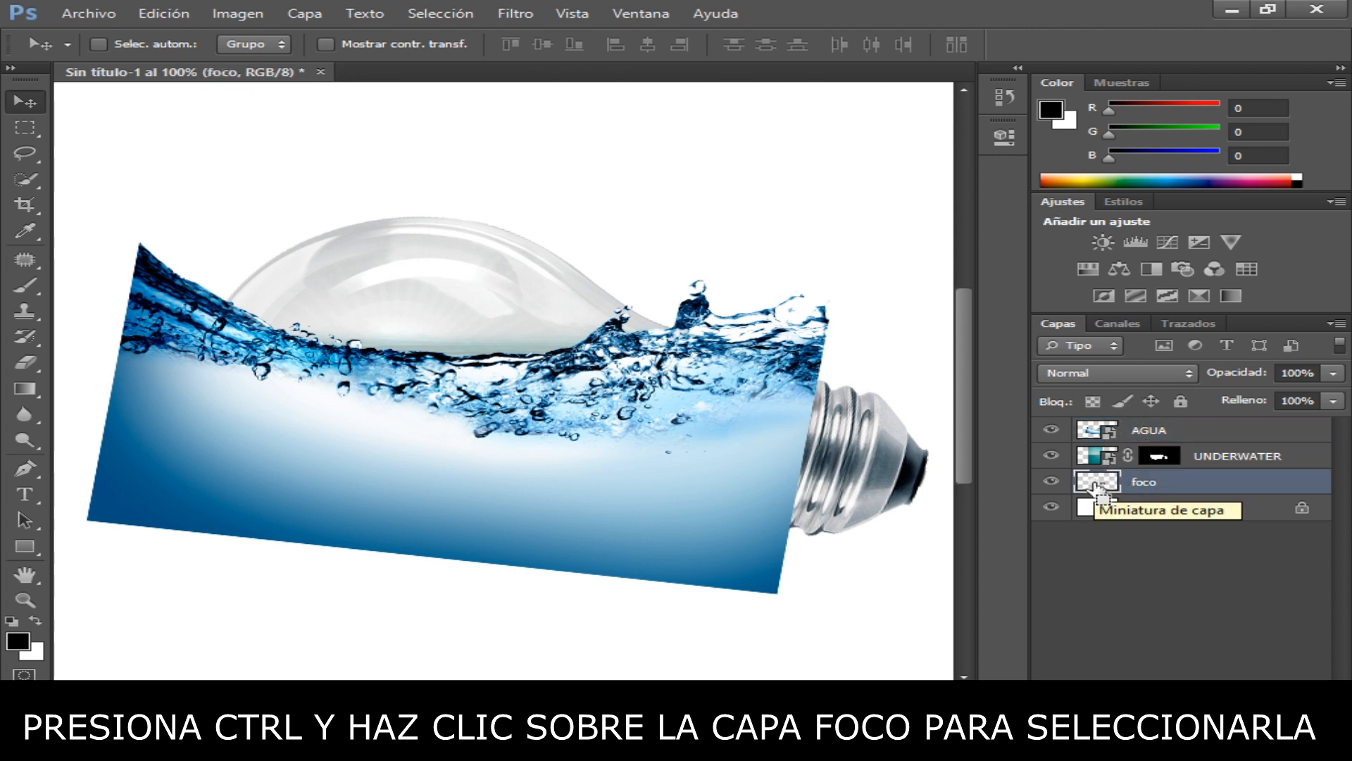
{"action": "left_click", "coordinate": [1096, 482], "text": "ctrl"}
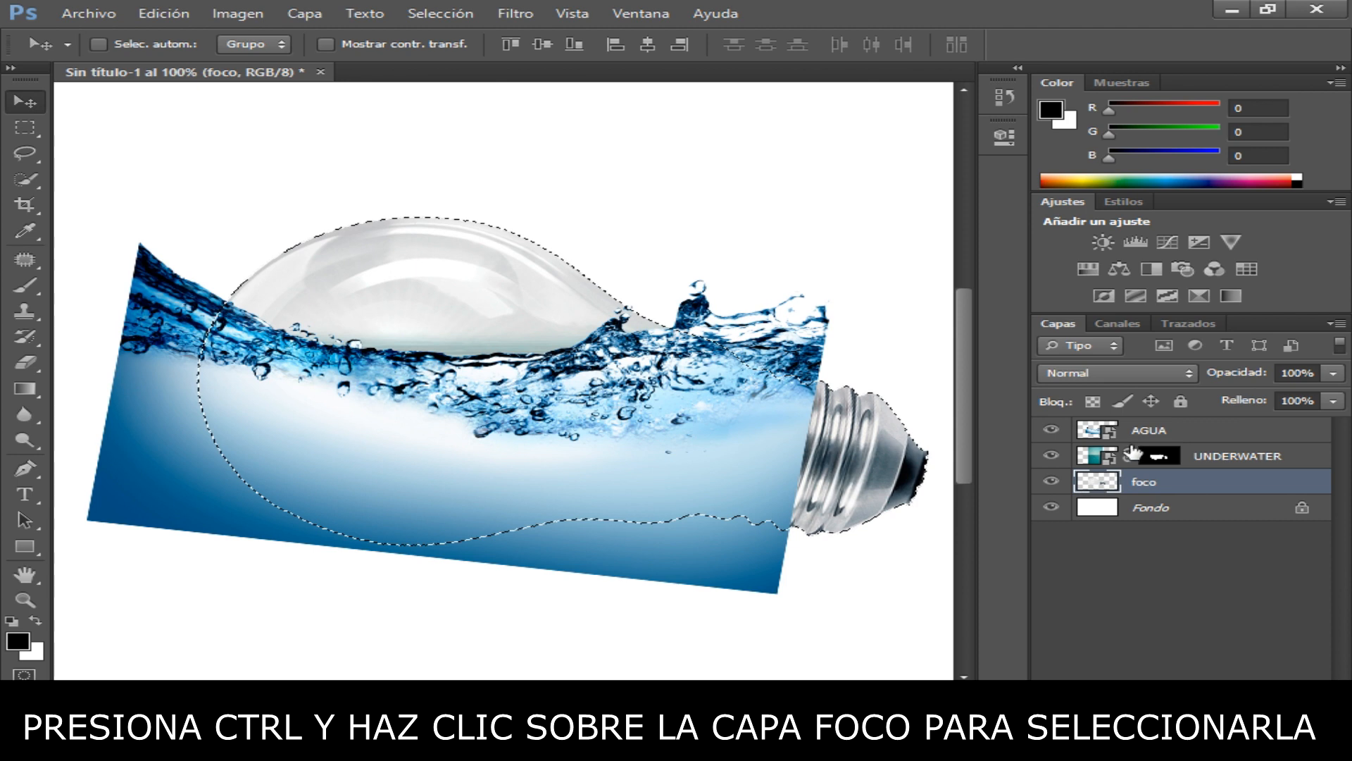
{"action": "left_click", "coordinate": [1203, 430]}
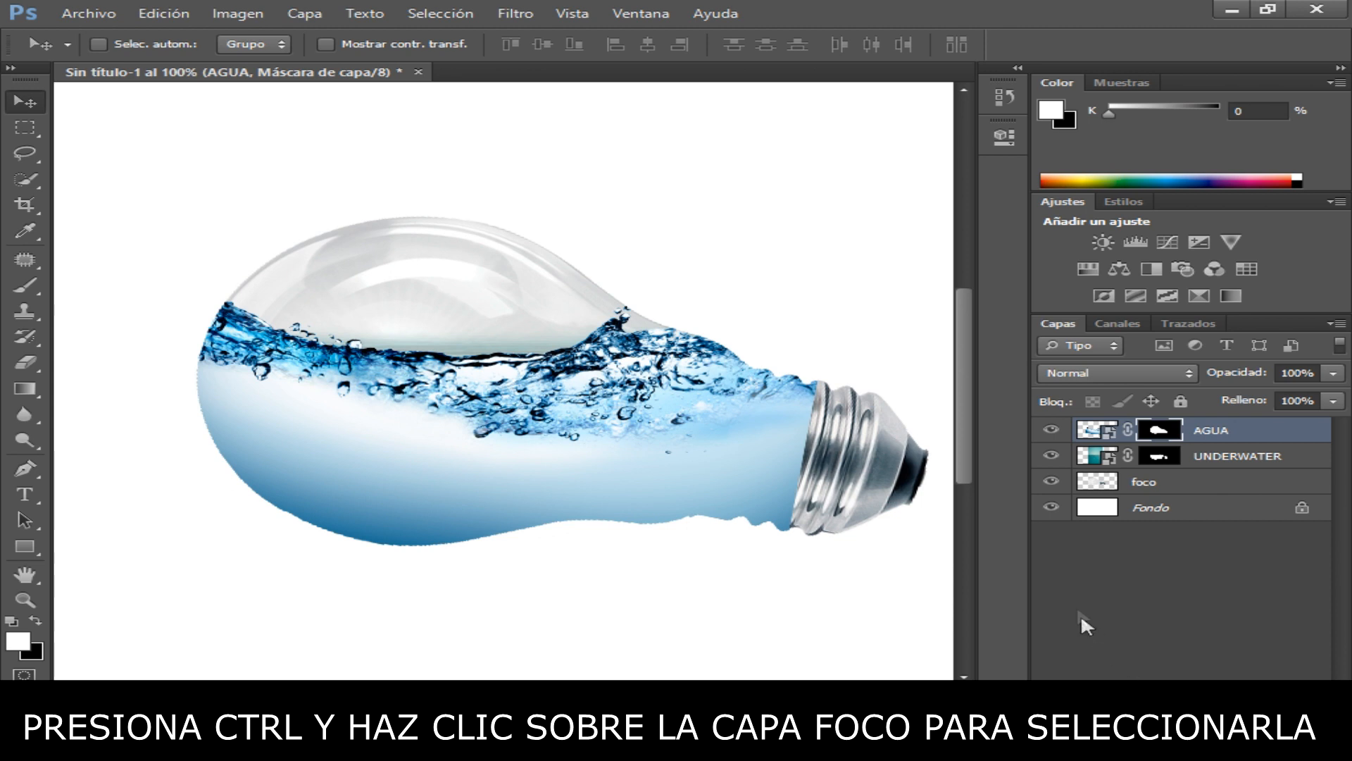
{"action": "left_click", "coordinate": [1300, 372]}
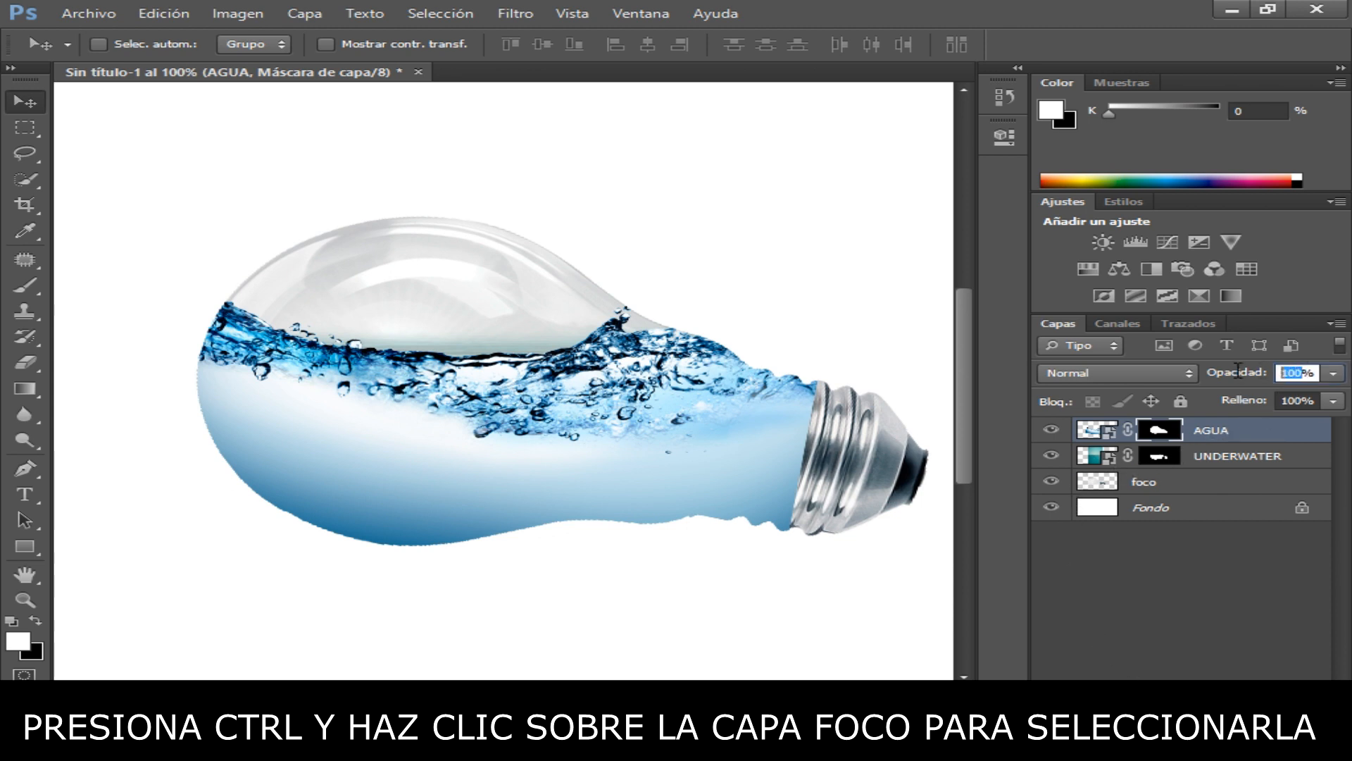
{"action": "type", "text": "50"}
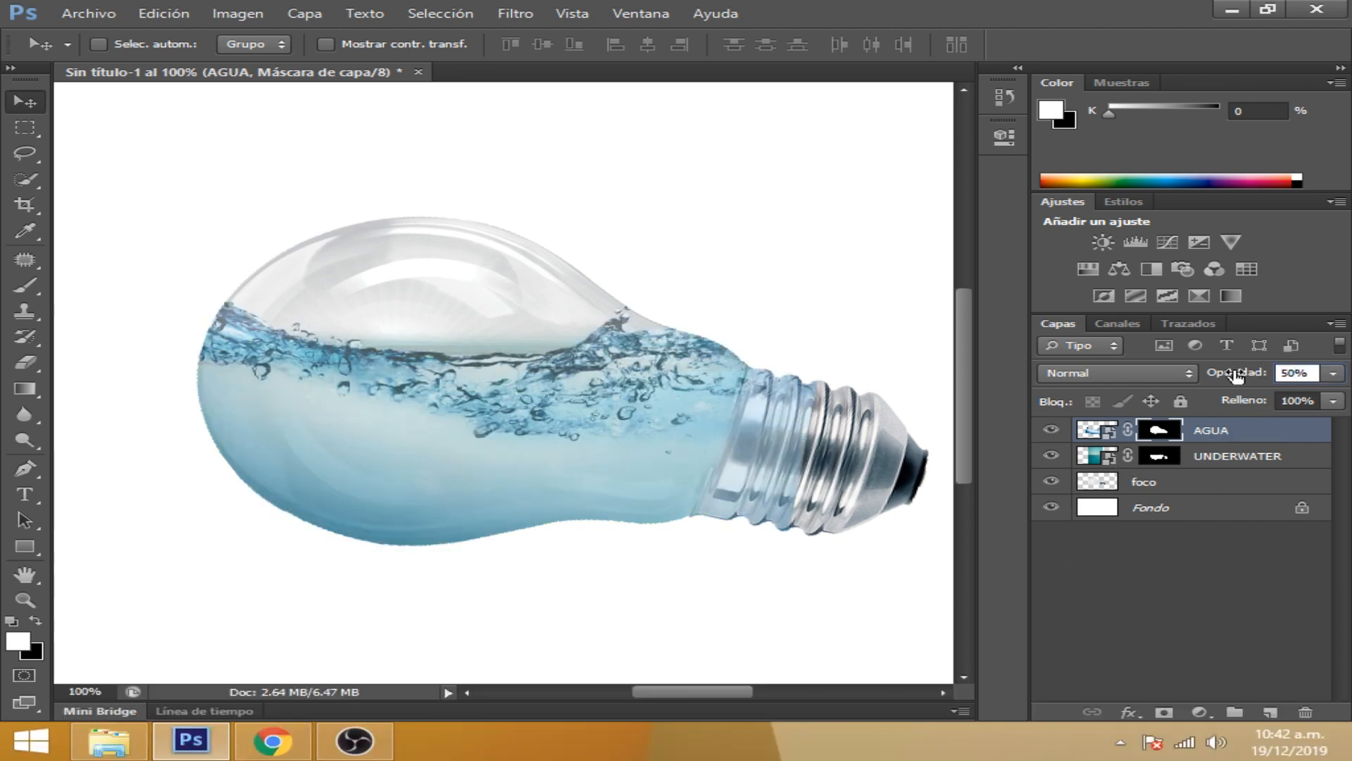
Hide the UNDERWATER layer and erase the AGUA layer mask over the bulb's metal base with a soft 31 px eraser
{"action": "key", "text": "ctrl+plus"}
{"action": "left_click_drag", "start_coordinate": [823, 480], "coordinate": [461, 411]}
{"action": "left_click", "coordinate": [1051, 455]}
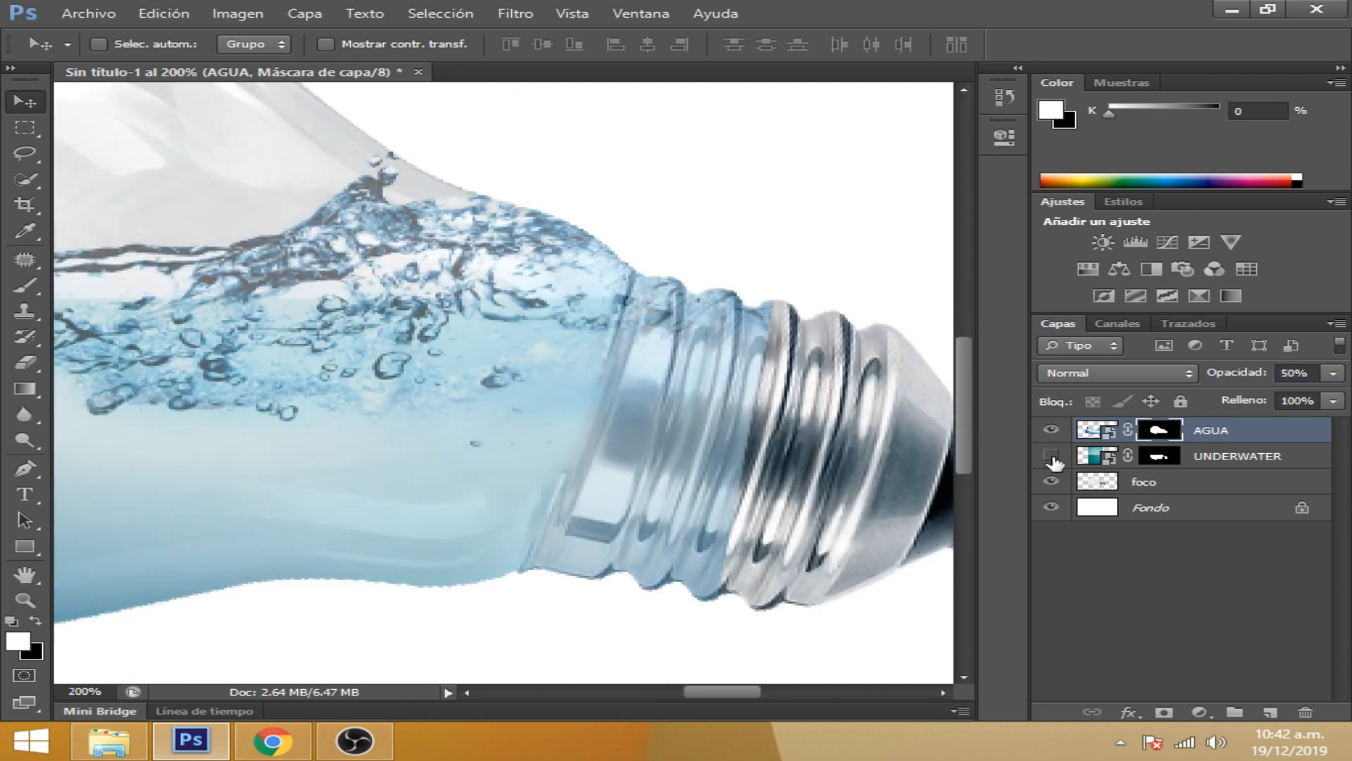
{"action": "left_click", "coordinate": [25, 362]}
{"action": "right_click", "coordinate": [755, 525]}
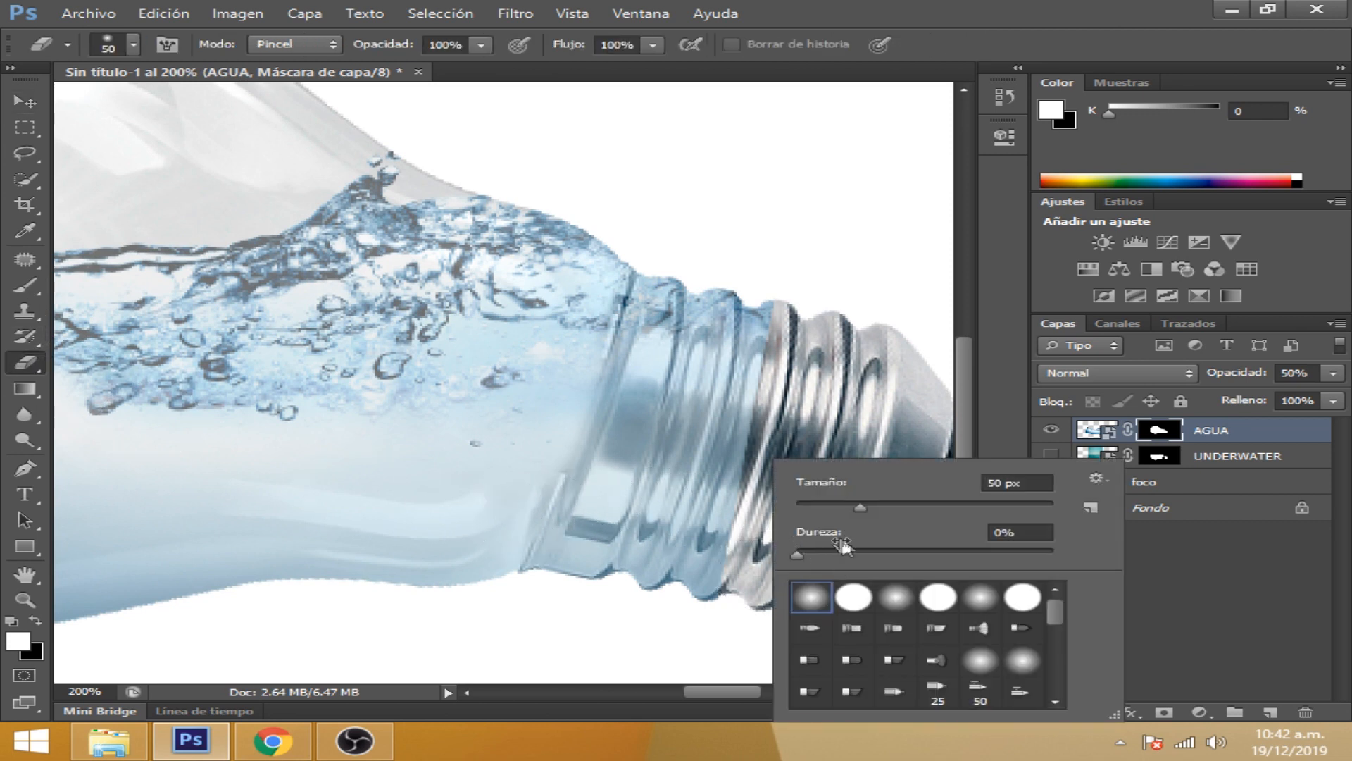
{"action": "left_click_drag", "start_coordinate": [843, 506], "coordinate": [834, 504]}
{"action": "mouse_move", "coordinate": [710, 574]}
{"action": "left_mouse_down"}
{"action": "mouse_move", "coordinate": [764, 435]}
{"action": "mouse_move", "coordinate": [706, 591]}
{"action": "mouse_move", "coordinate": [769, 326]}
{"action": "mouse_move", "coordinate": [695, 537]}
{"action": "mouse_move", "coordinate": [687, 502]}
{"action": "mouse_move", "coordinate": [733, 289]}
{"action": "mouse_move", "coordinate": [642, 596]}
{"action": "mouse_move", "coordinate": [718, 277]}
{"action": "mouse_move", "coordinate": [670, 444]}
{"action": "mouse_move", "coordinate": [602, 594]}
{"action": "mouse_move", "coordinate": [697, 348]}
{"action": "mouse_move", "coordinate": [713, 258]}
{"action": "mouse_move", "coordinate": [661, 355]}
{"action": "mouse_move", "coordinate": [603, 576]}
{"action": "mouse_move", "coordinate": [625, 560]}
{"action": "mouse_move", "coordinate": [705, 274]}
{"action": "mouse_move", "coordinate": [650, 372]}
{"action": "mouse_move", "coordinate": [572, 595]}
{"action": "mouse_move", "coordinate": [681, 253]}
{"action": "mouse_move", "coordinate": [629, 448]}
{"action": "mouse_move", "coordinate": [562, 583]}
{"action": "mouse_move", "coordinate": [648, 344]}
{"action": "left_mouse_up"}
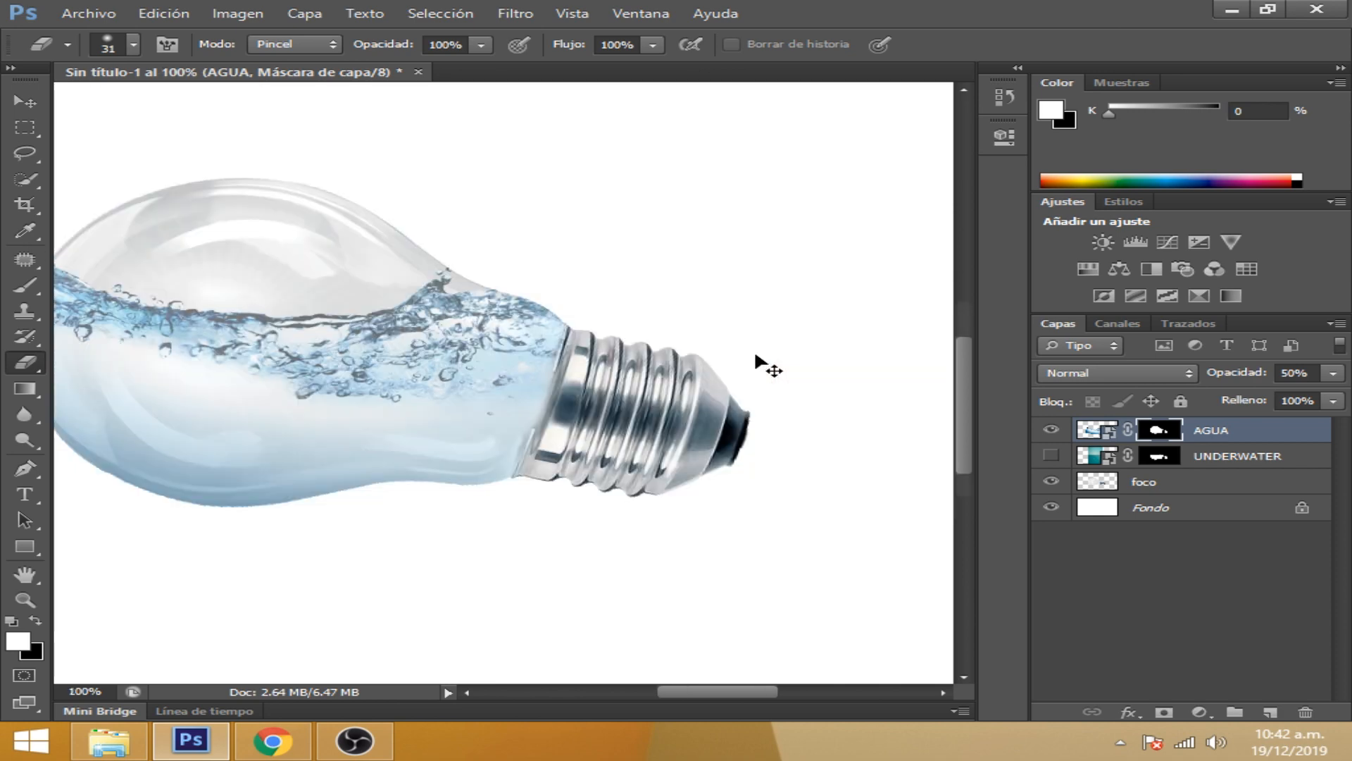
Make both the UNDERWATER and AGUA layers visible and set the UNDERWATER layer's opacity to 100%
{"action": "key", "text": "ctrl+minus"}
{"action": "left_click_drag", "start_coordinate": [572, 409], "coordinate": [786, 423]}
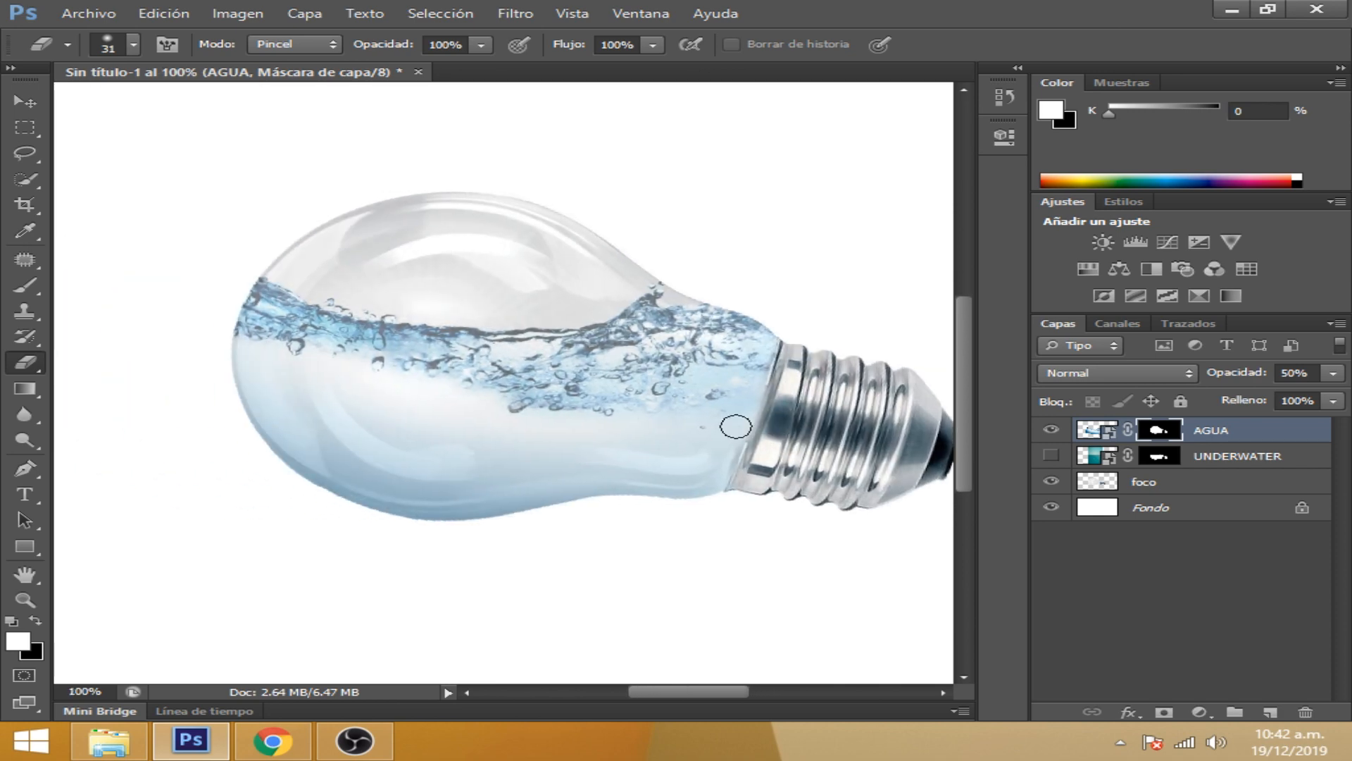
{"action": "left_click", "coordinate": [1050, 431]}
{"action": "left_click", "coordinate": [1050, 430]}
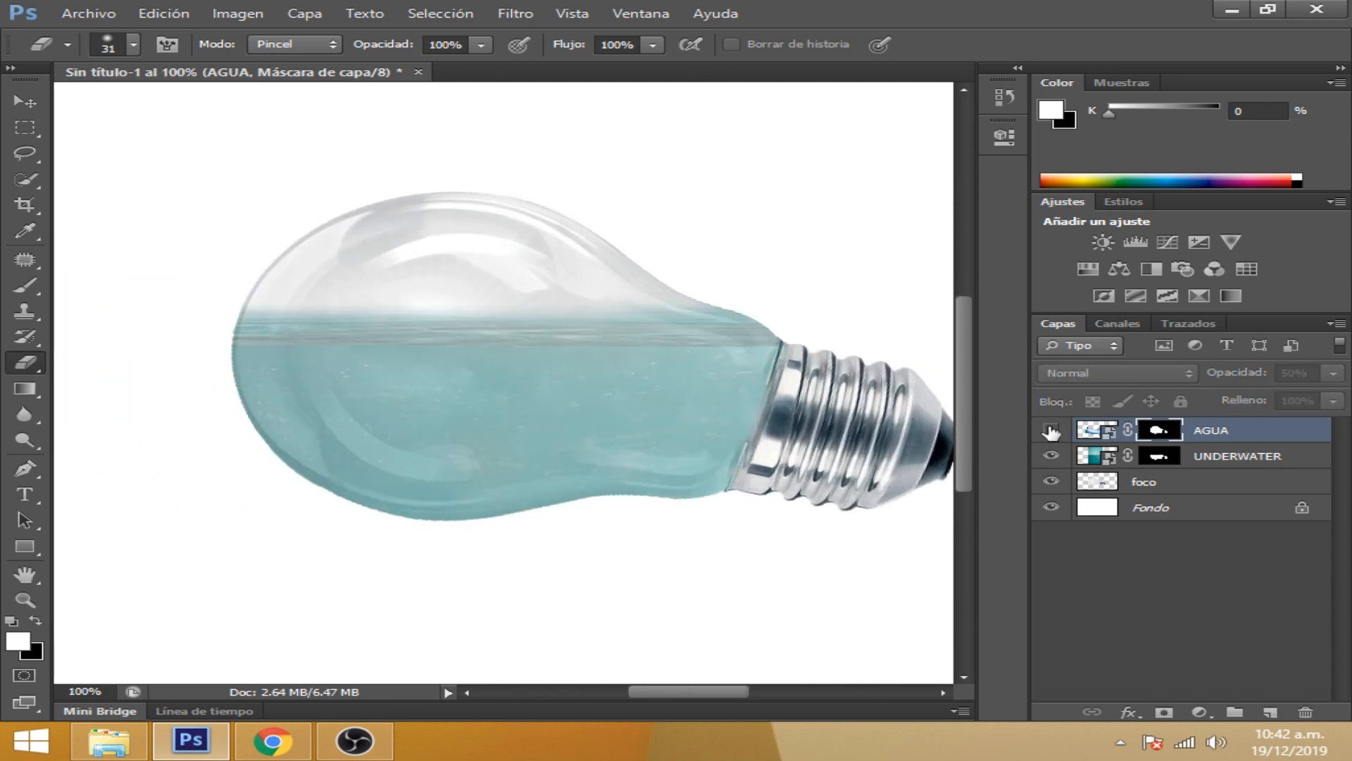
{"action": "left_click", "coordinate": [1050, 431]}
{"action": "left_click", "coordinate": [1240, 456]}
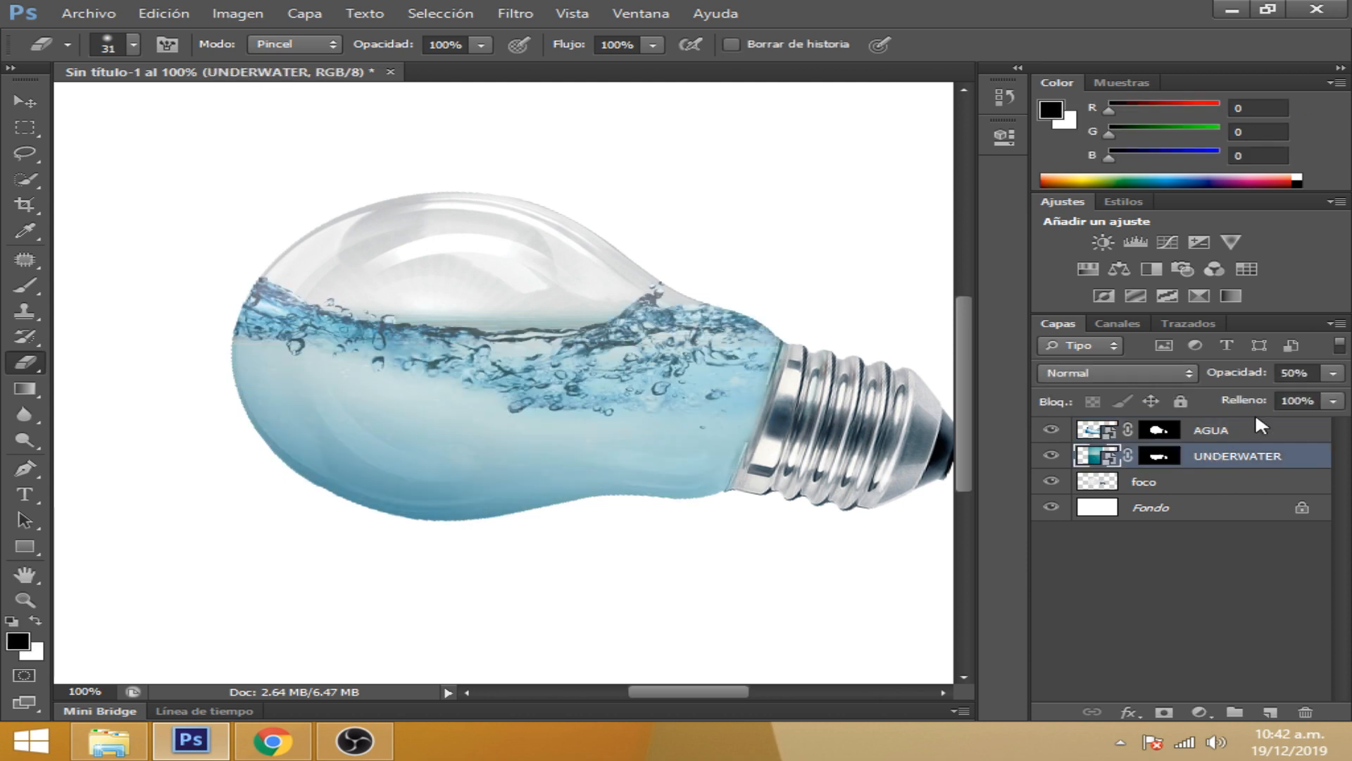
{"action": "double_click", "coordinate": [1295, 374]}
{"action": "type", "text": "100"}
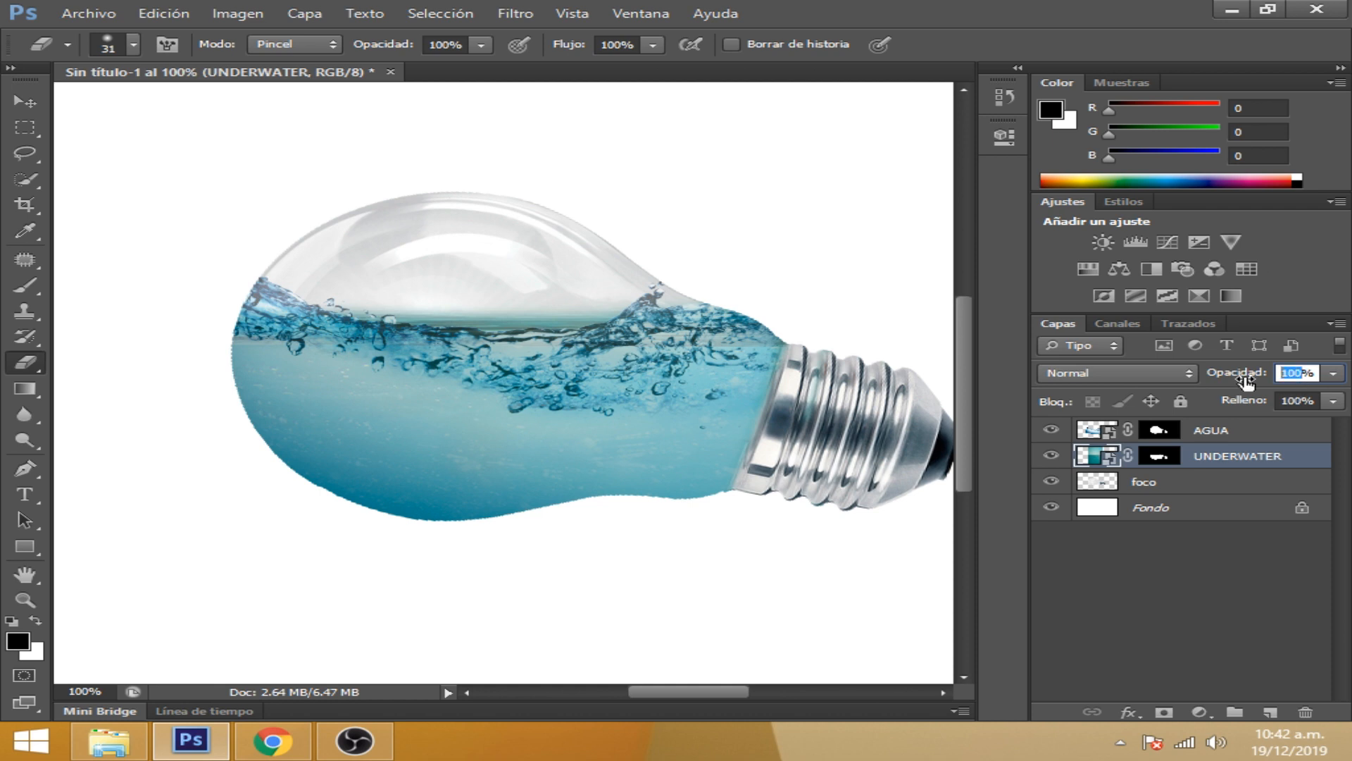
Set the AGUA layer's blend mode to Superponer
{"action": "left_click", "coordinate": [1260, 429]}
{"action": "left_click", "coordinate": [1143, 372]}
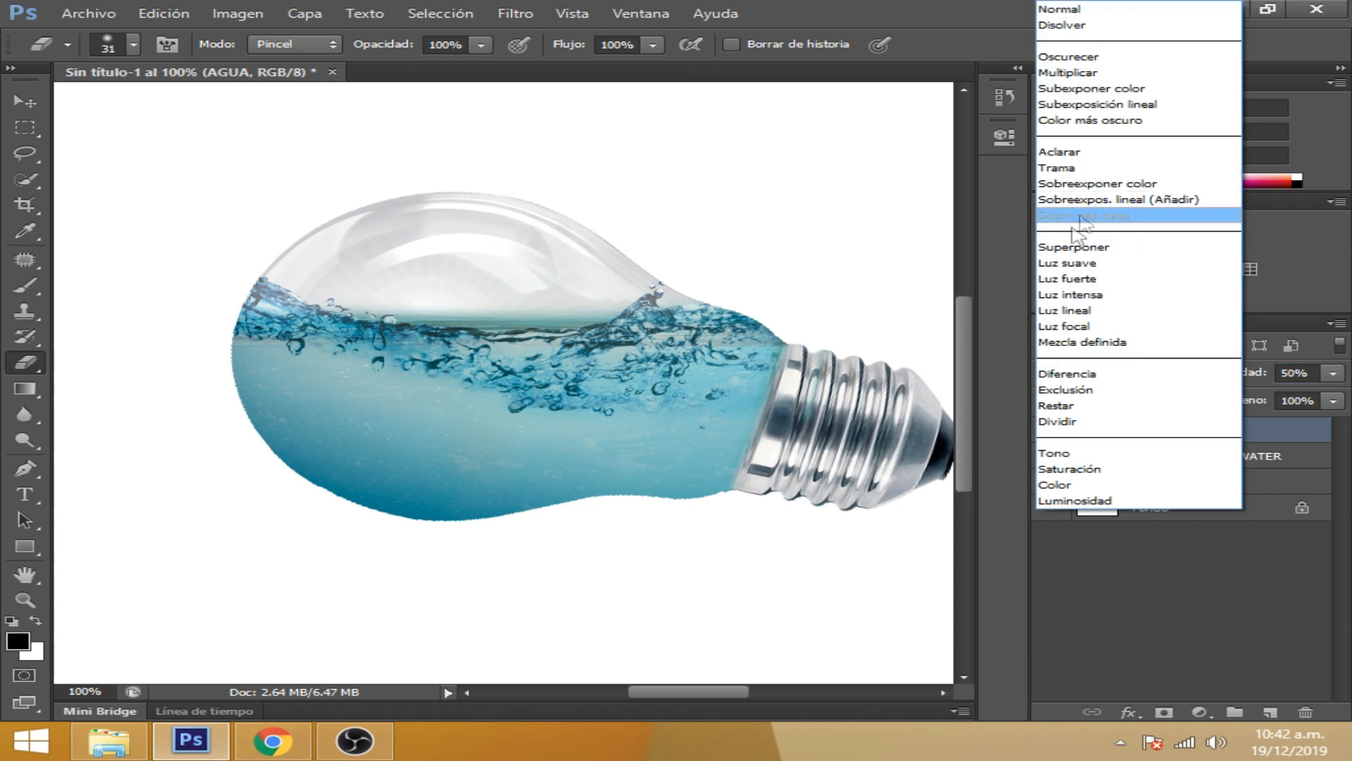
{"action": "left_click", "coordinate": [1063, 247]}
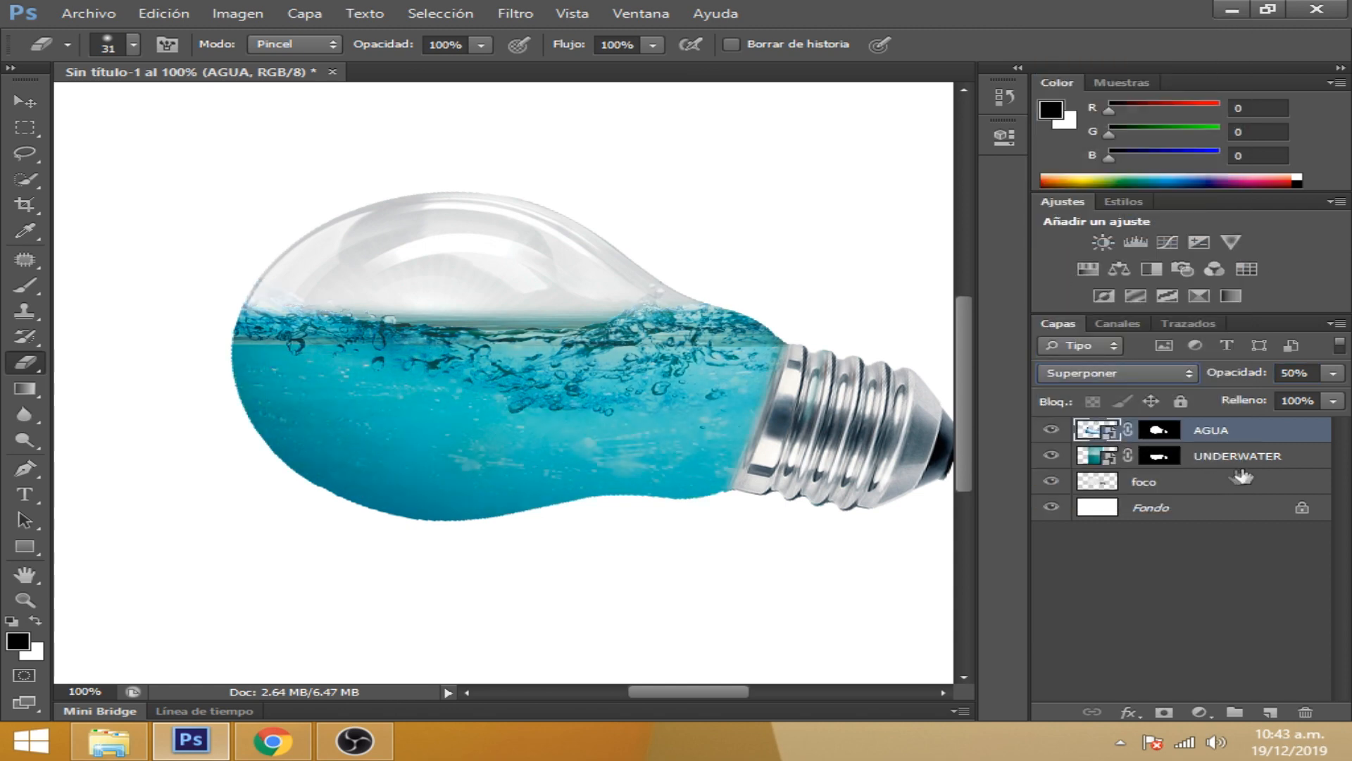
Set the UNDERWATER layer's fill to 50%
{"action": "left_click", "coordinate": [1287, 461]}
{"action": "double_click", "coordinate": [1296, 405]}
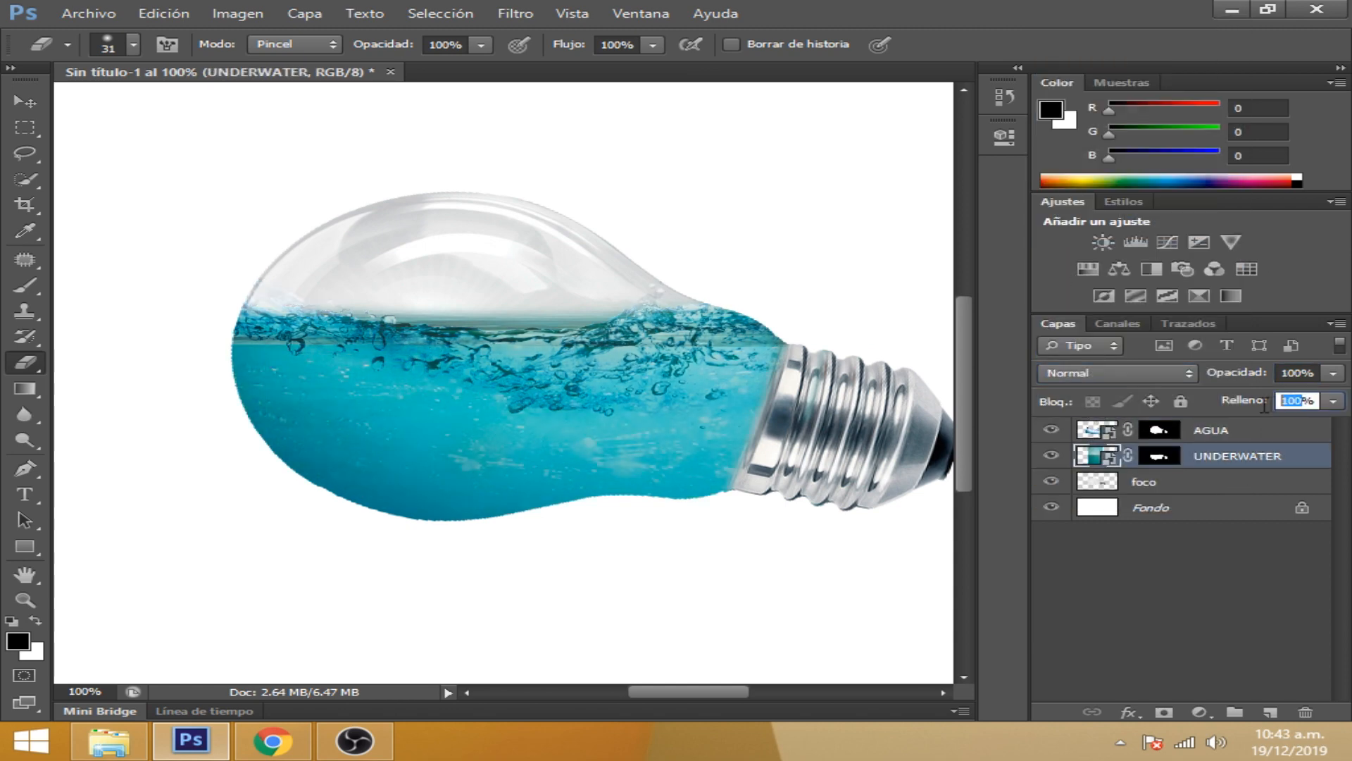
{"action": "type", "text": "50"}
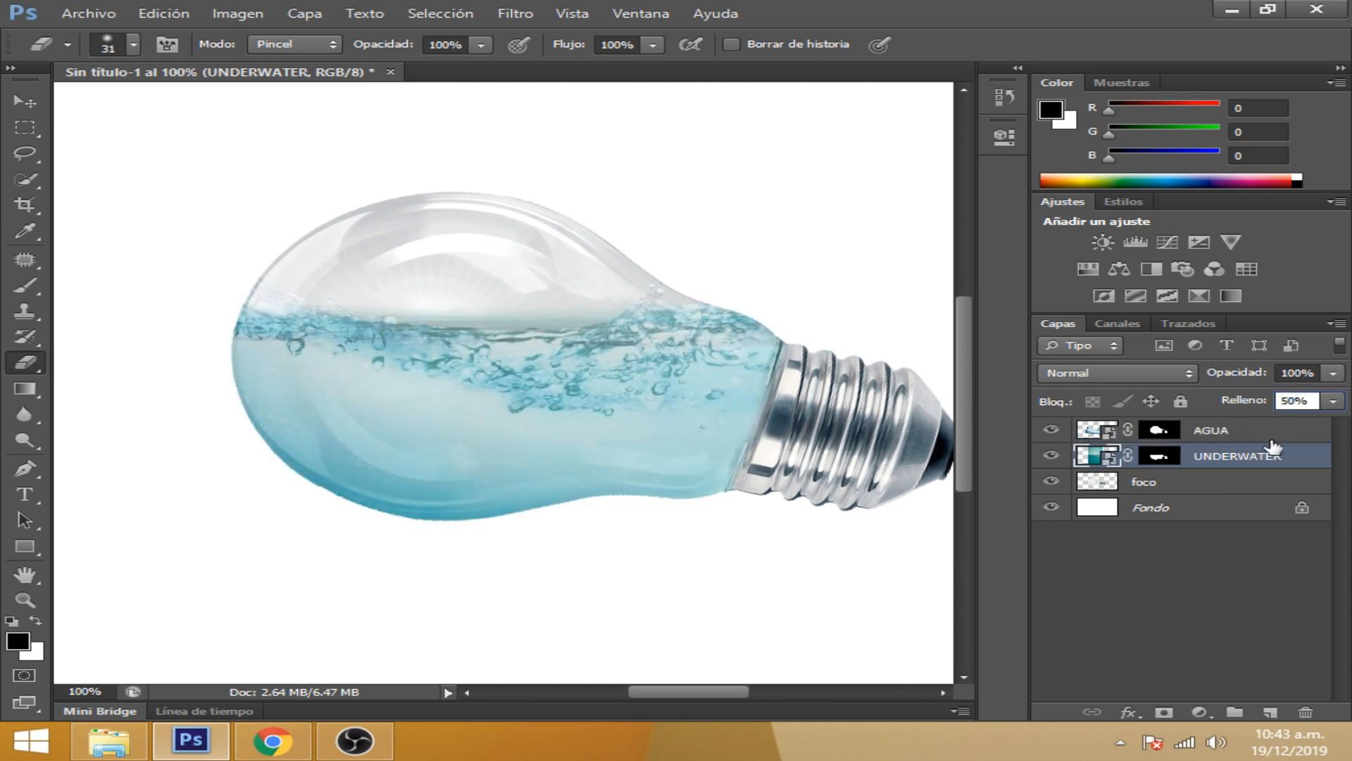
Set the AGUA layer's opacity to 100% and its fill to 80%
{"action": "left_click", "coordinate": [1272, 439]}
{"action": "left_click_drag", "start_coordinate": [1290, 376], "coordinate": [1278, 381]}
{"action": "type", "text": "10"}
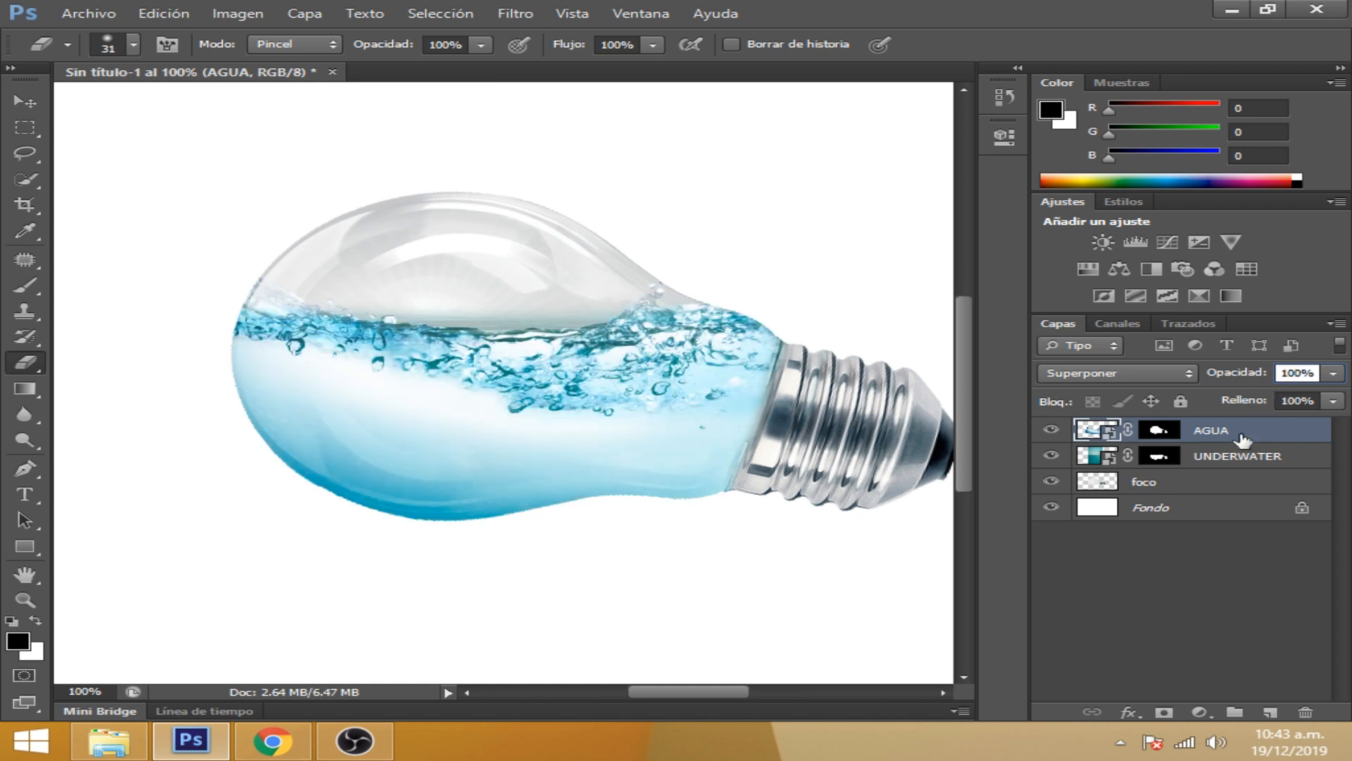
{"action": "left_click", "coordinate": [1301, 400]}
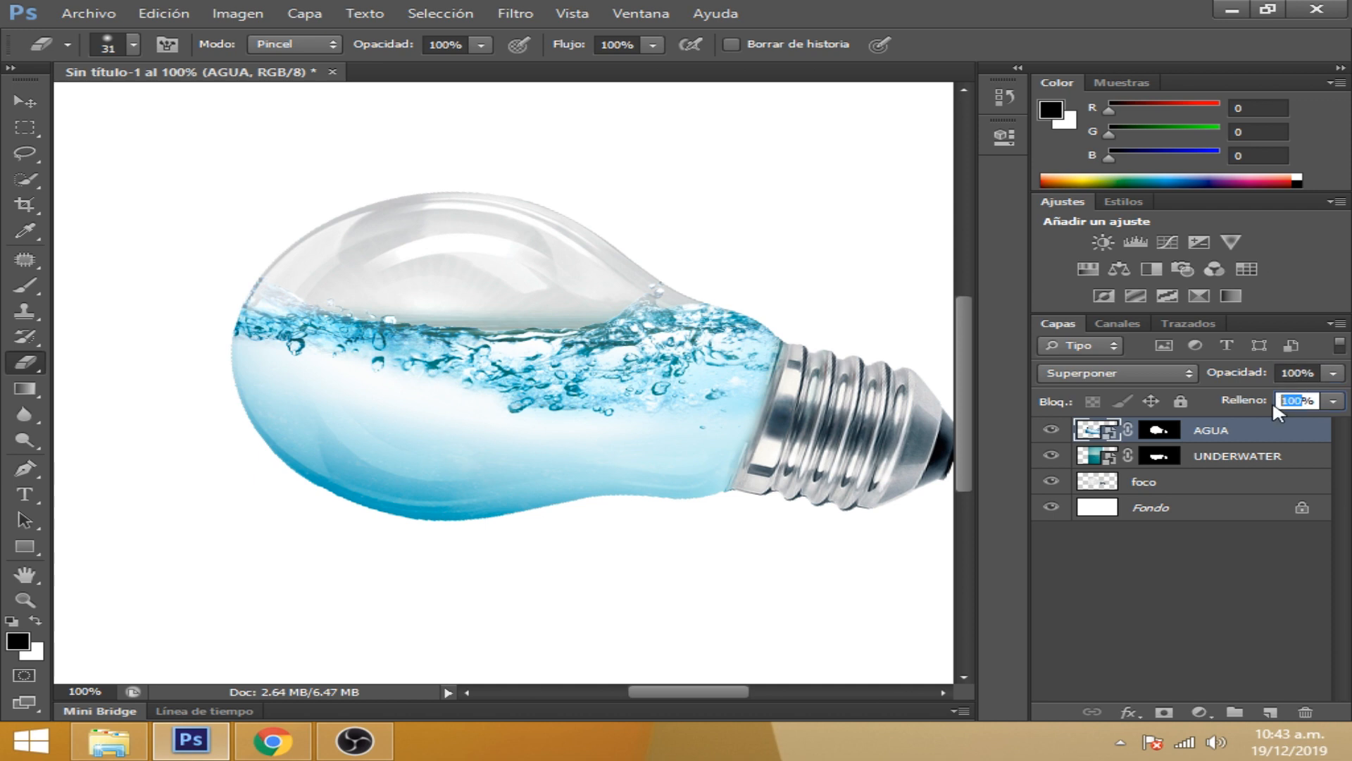
{"action": "type", "text": "60"}
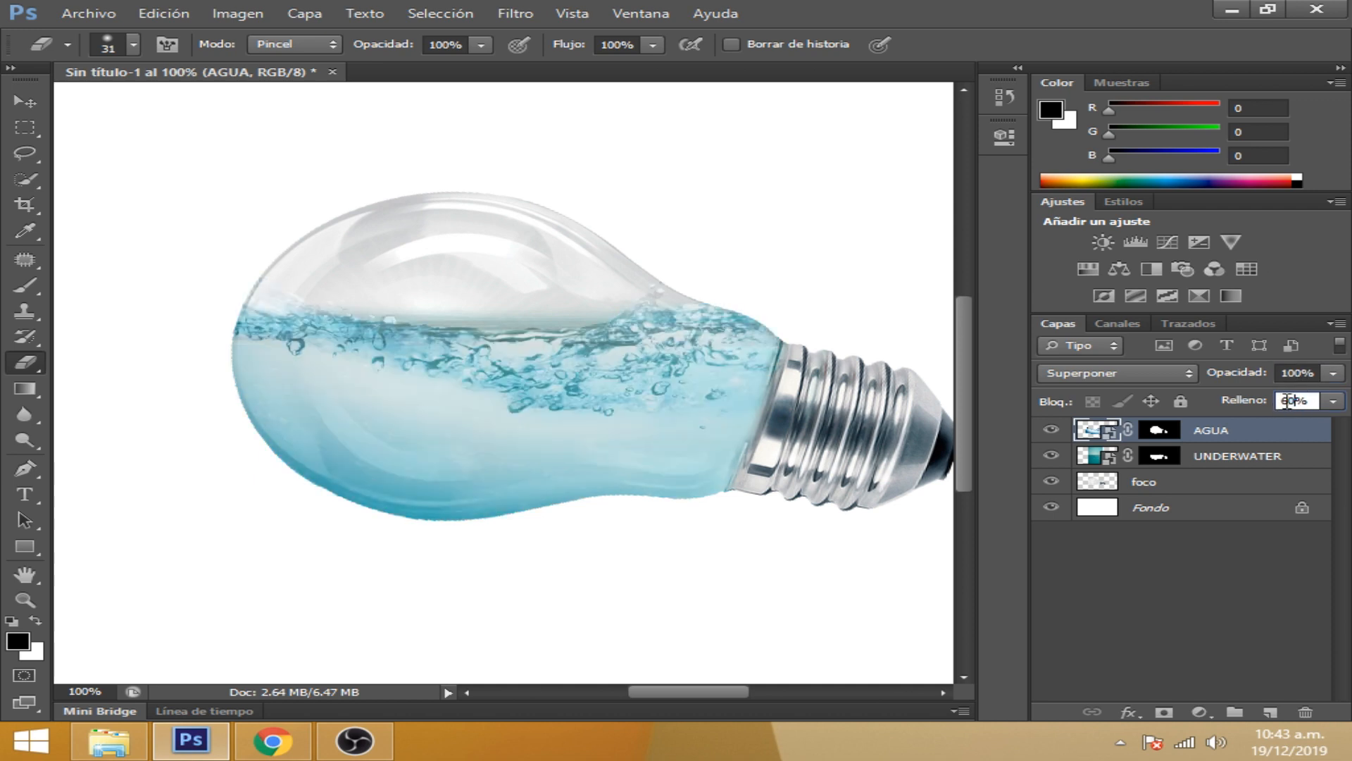
{"action": "type", "text": "80"}
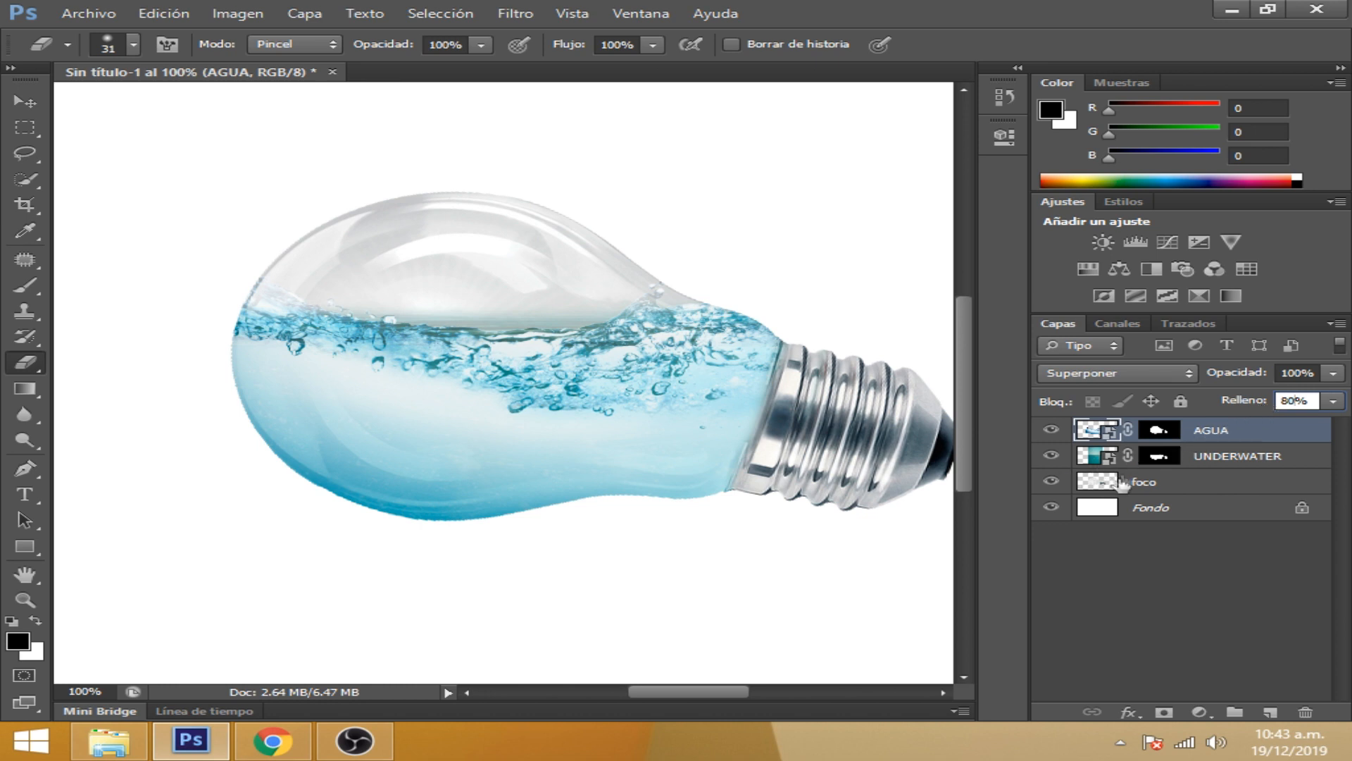
Erase the UNDERWATER layer mask just above the splash line inside the glass with the 31 px eraser
{"action": "left_click", "coordinate": [1228, 463]}
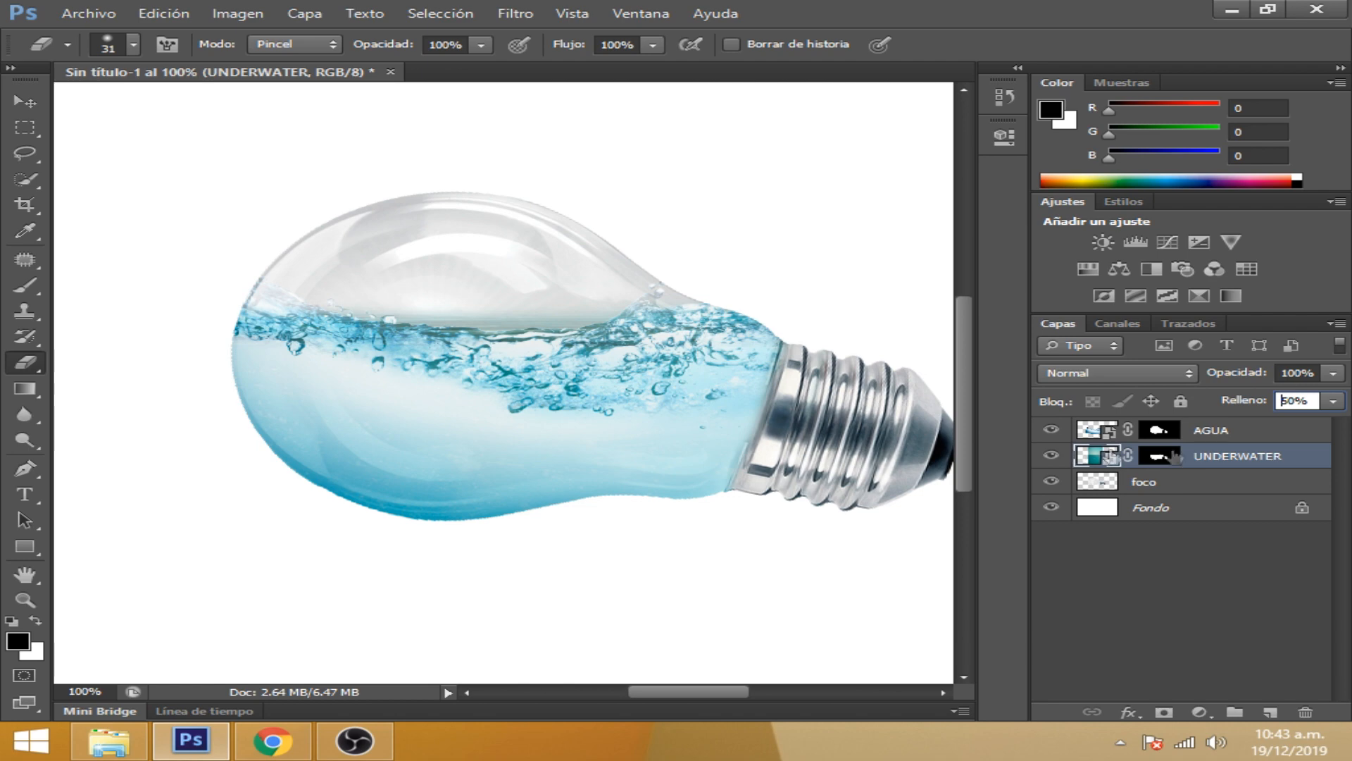
{"action": "key", "text": "Return"}
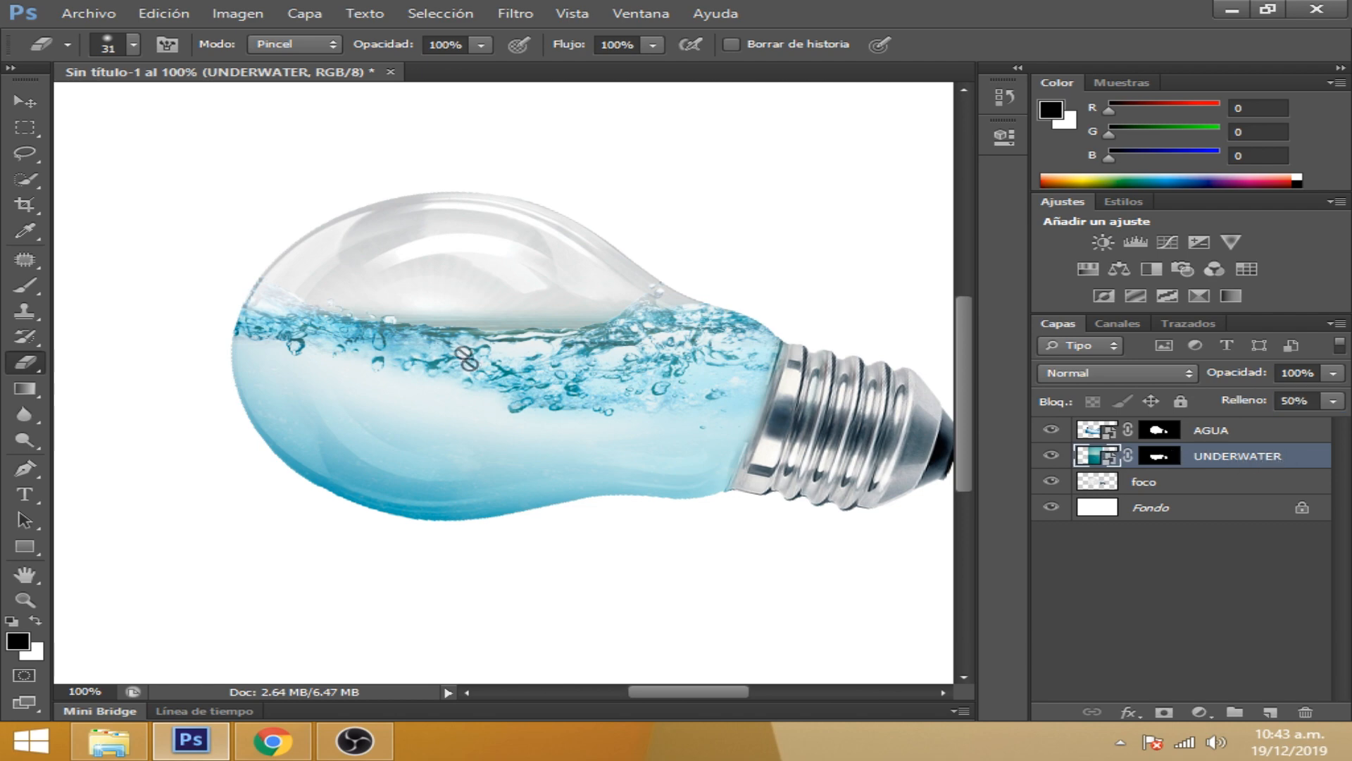
{"action": "left_click", "coordinate": [1159, 456]}
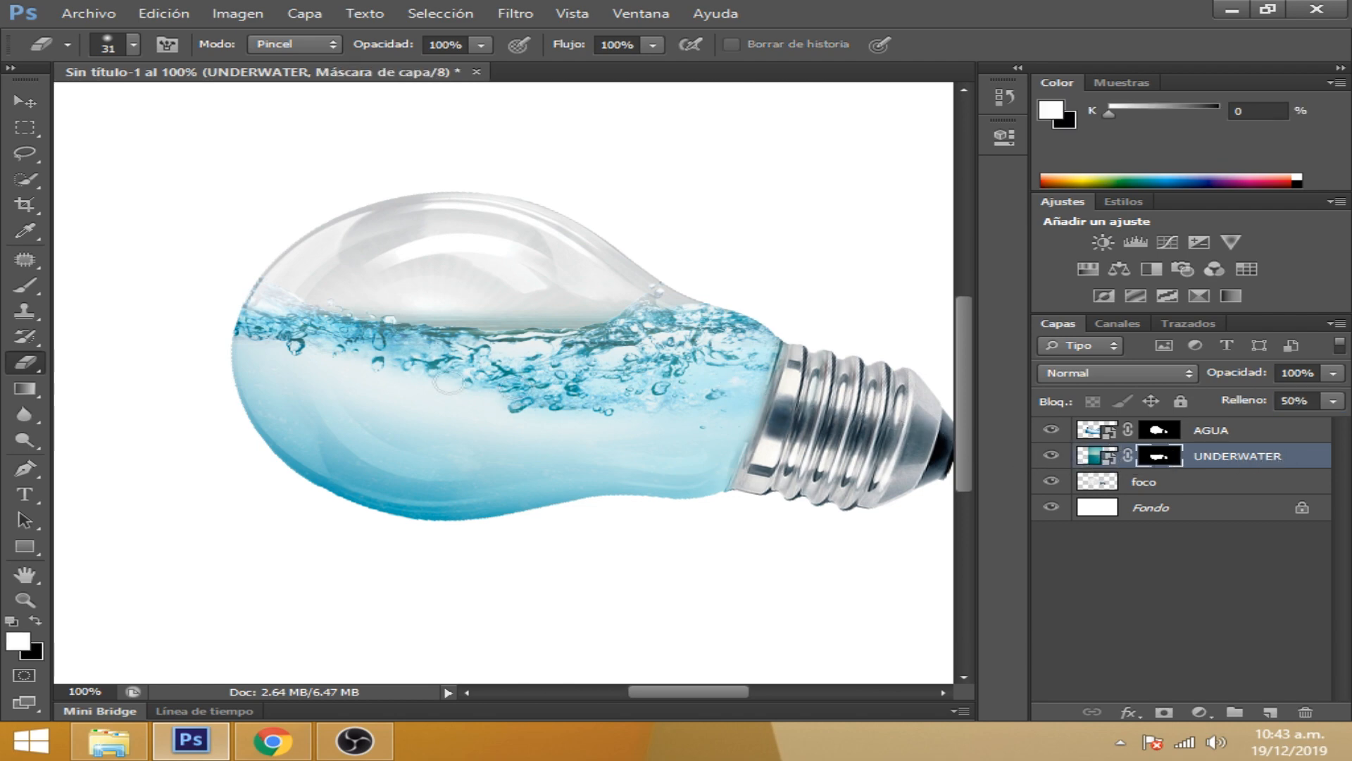
{"action": "scroll", "coordinate": [411, 347], "scroll_direction": "up", "scroll_amount": 1}
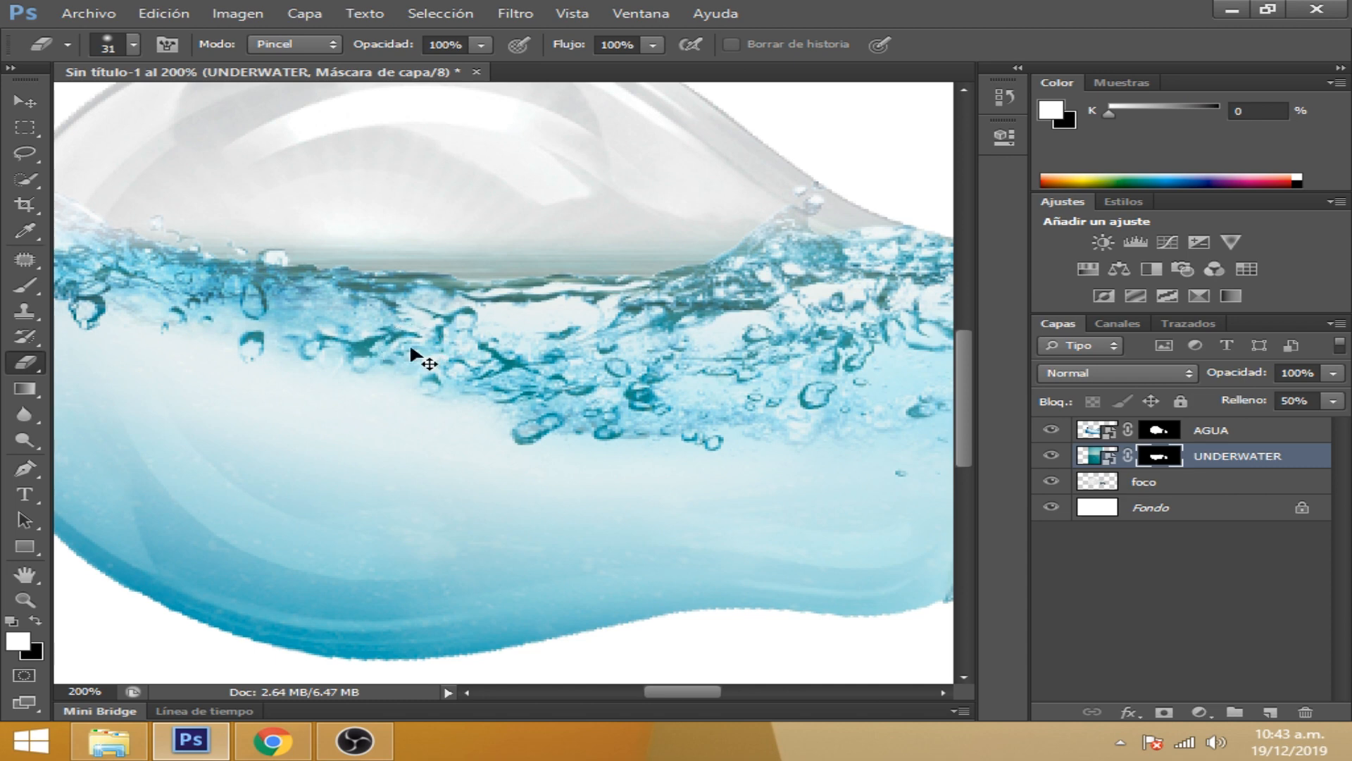
{"action": "scroll", "coordinate": [410, 348], "scroll_direction": "down", "scroll_amount": 1}
{"action": "mouse_move", "coordinate": [304, 293]}
{"action": "left_mouse_down"}
{"action": "mouse_move", "coordinate": [532, 321]}
{"action": "mouse_move", "coordinate": [594, 319]}
{"action": "mouse_move", "coordinate": [641, 278]}
{"action": "mouse_move", "coordinate": [716, 298]}
{"action": "mouse_move", "coordinate": [504, 328]}
{"action": "mouse_move", "coordinate": [312, 295]}
{"action": "left_mouse_up"}
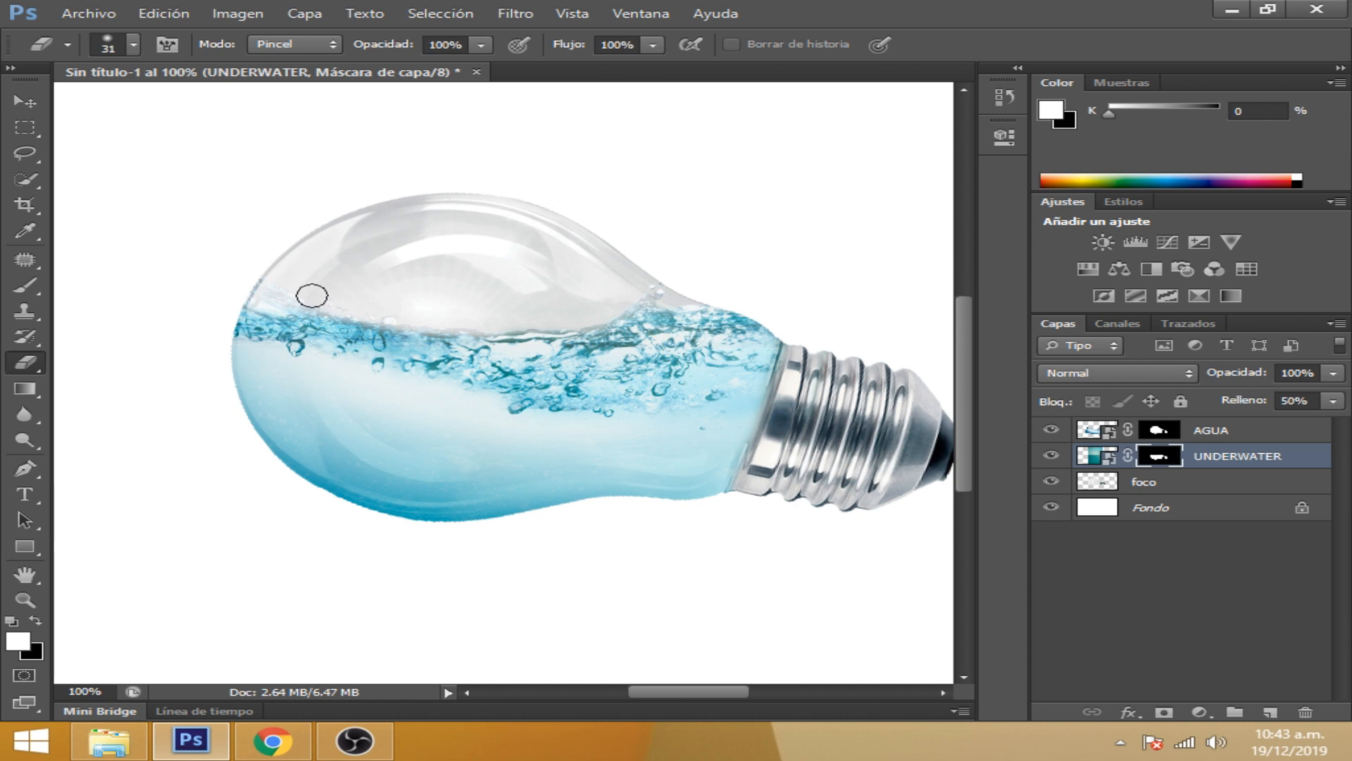
Place the P4 goldfish image from the PEZ EN FOCO folder above the UNDERWATER layer
{"action": "left_click", "coordinate": [18, 99]}
{"action": "key", "text": "ctrl+minus"}
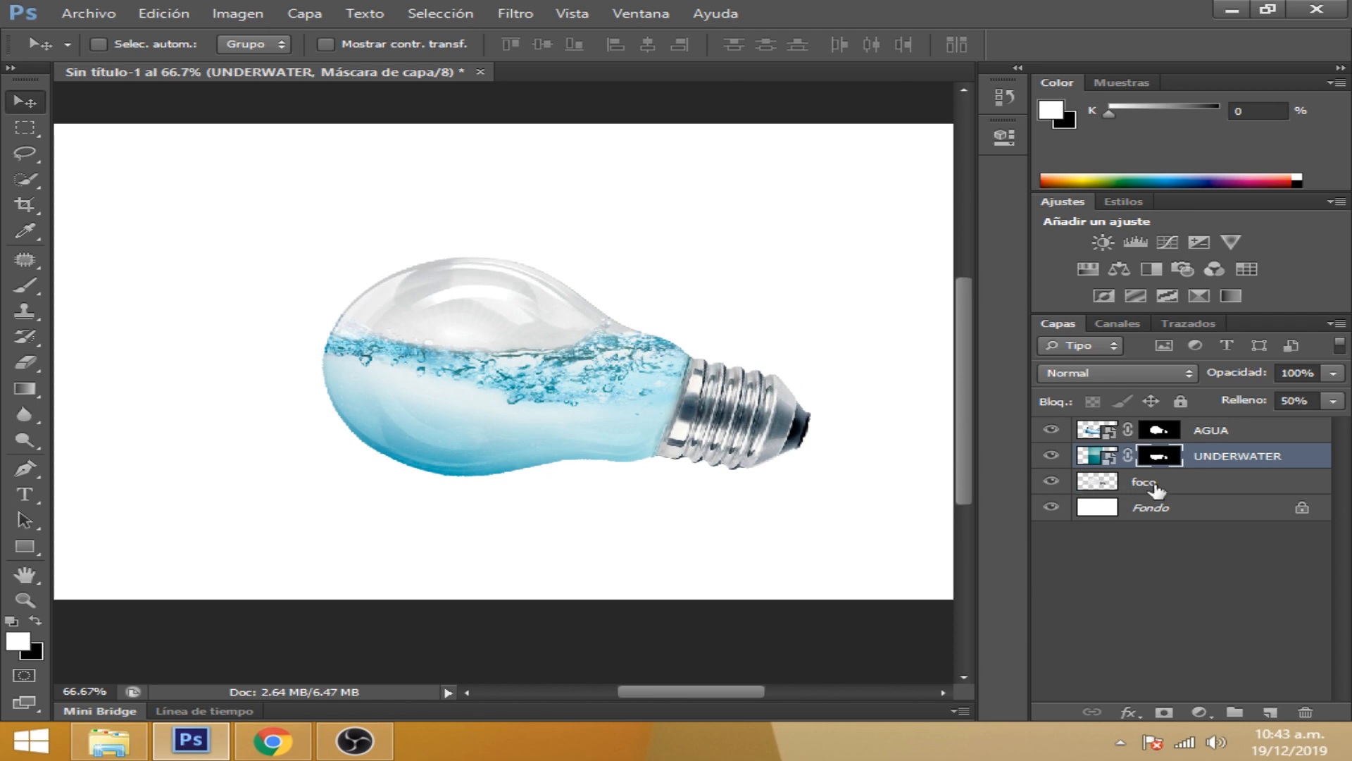
{"action": "left_click", "coordinate": [1237, 456]}
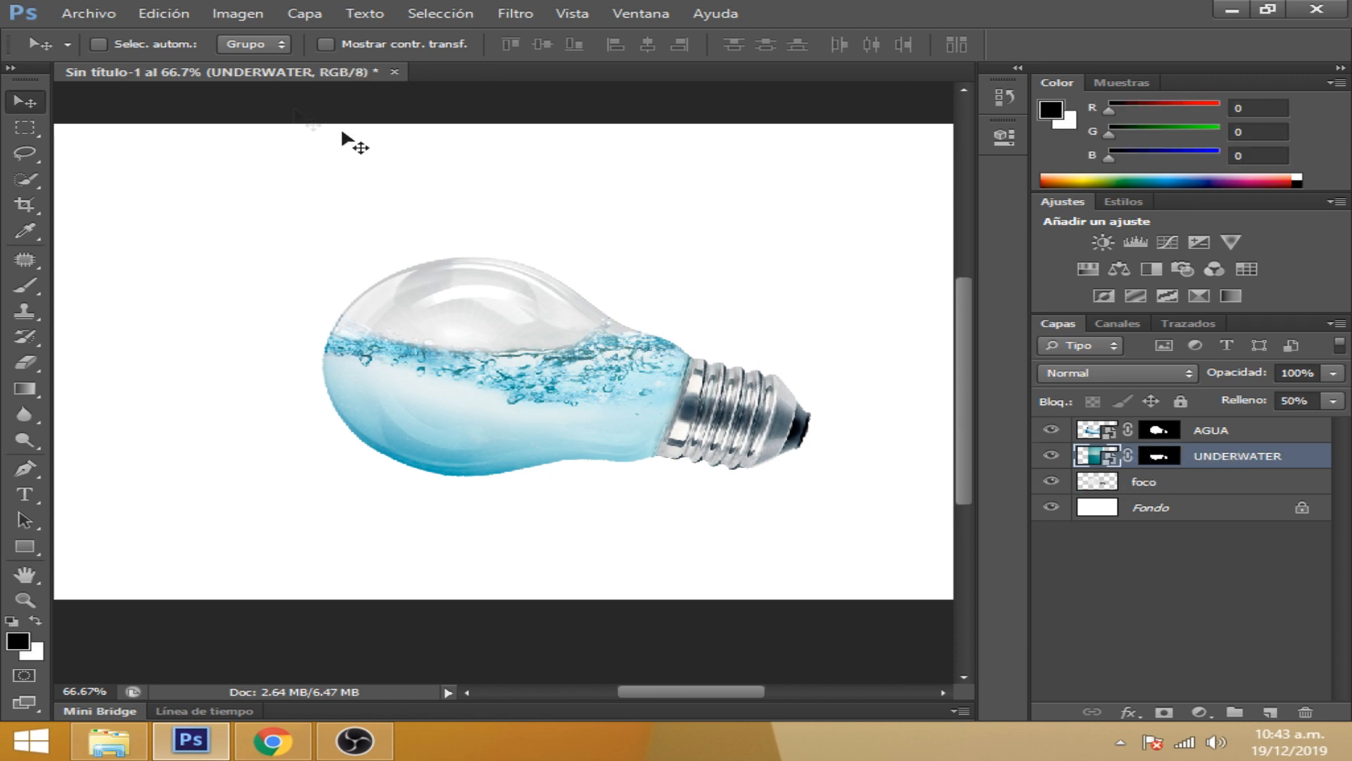
{"action": "left_click", "coordinate": [64, 14]}
{"action": "left_click", "coordinate": [163, 336]}
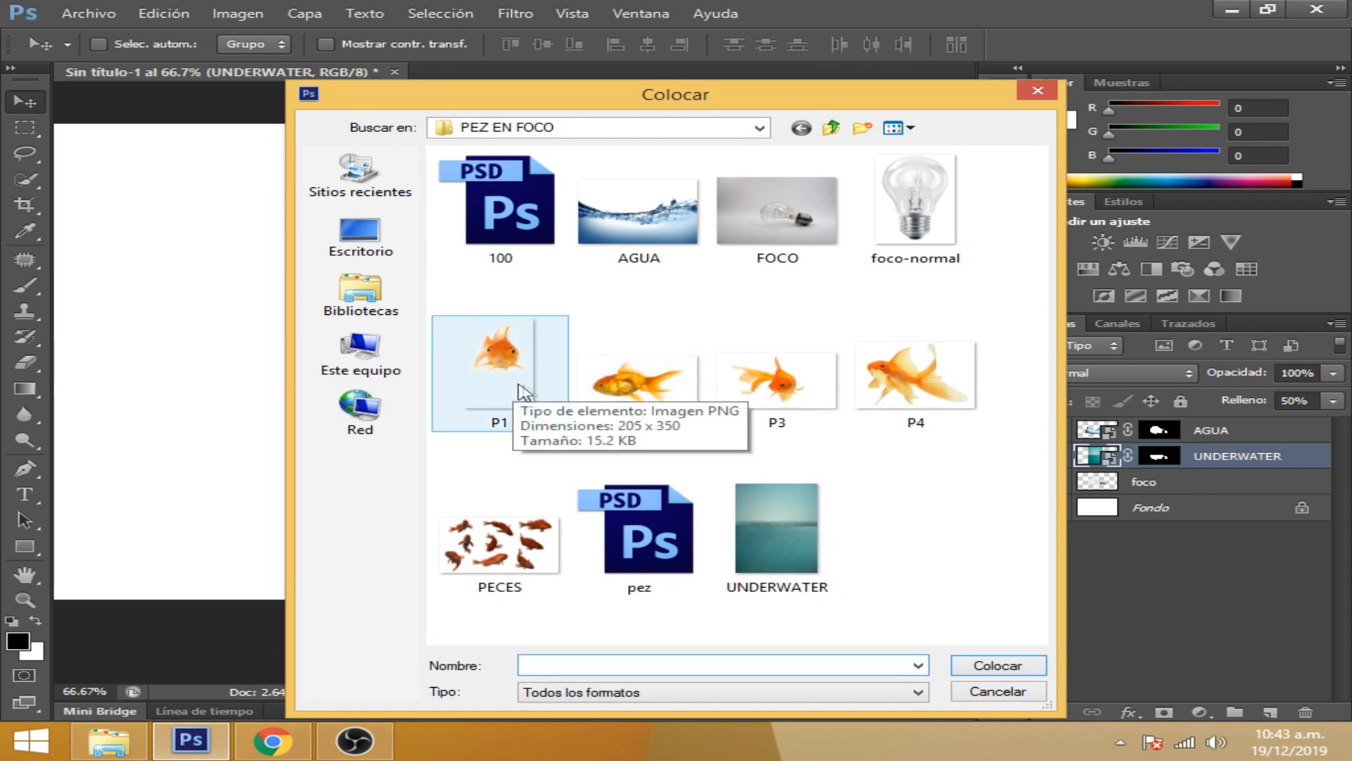
{"action": "left_click", "coordinate": [890, 398]}
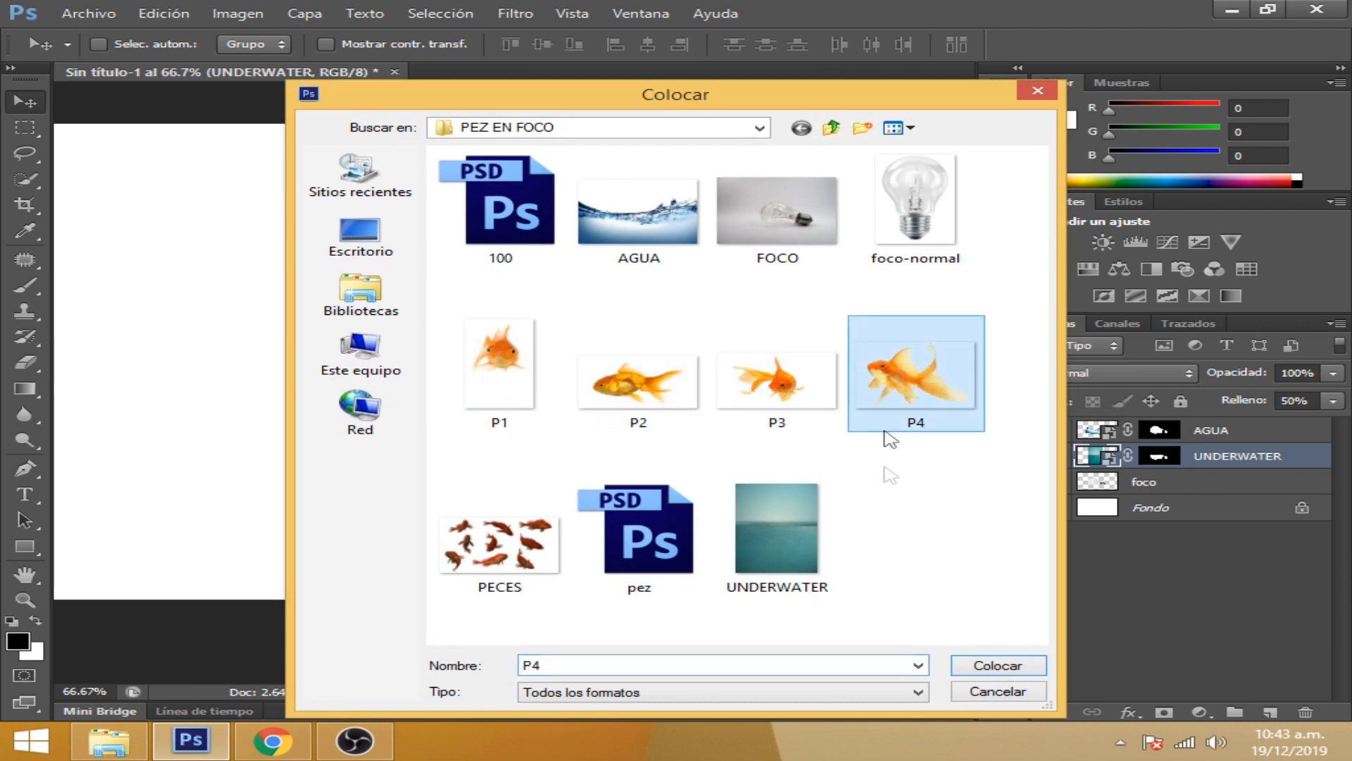
{"action": "left_click", "coordinate": [997, 665]}
Scale the P4 goldfish to about 11% width and 12% height and position it at the waterline in the bulb's rounded end
{"action": "left_click_drag", "start_coordinate": [79, 620], "coordinate": [706, 305]}
{"action": "left_click_drag", "start_coordinate": [815, 287], "coordinate": [462, 430]}
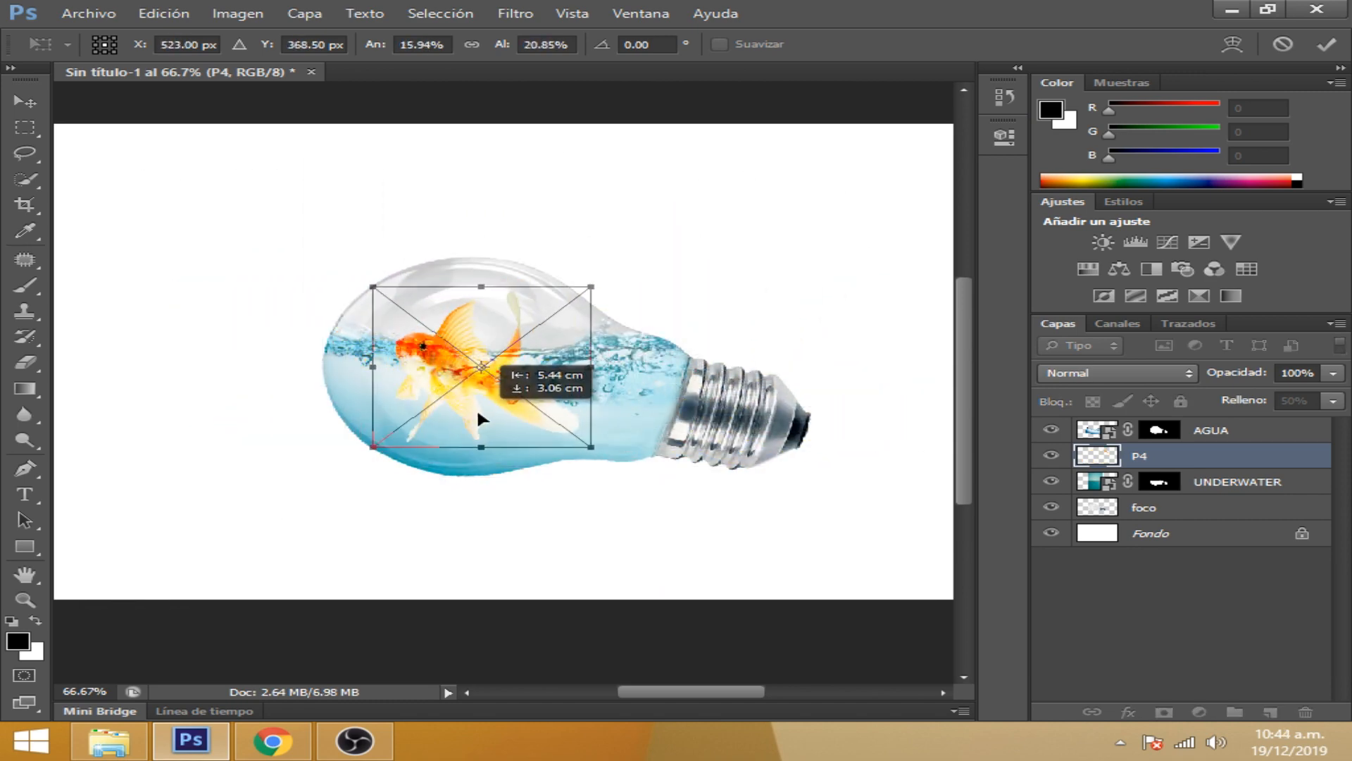
{"action": "left_click_drag", "start_coordinate": [592, 290], "coordinate": [562, 319]}
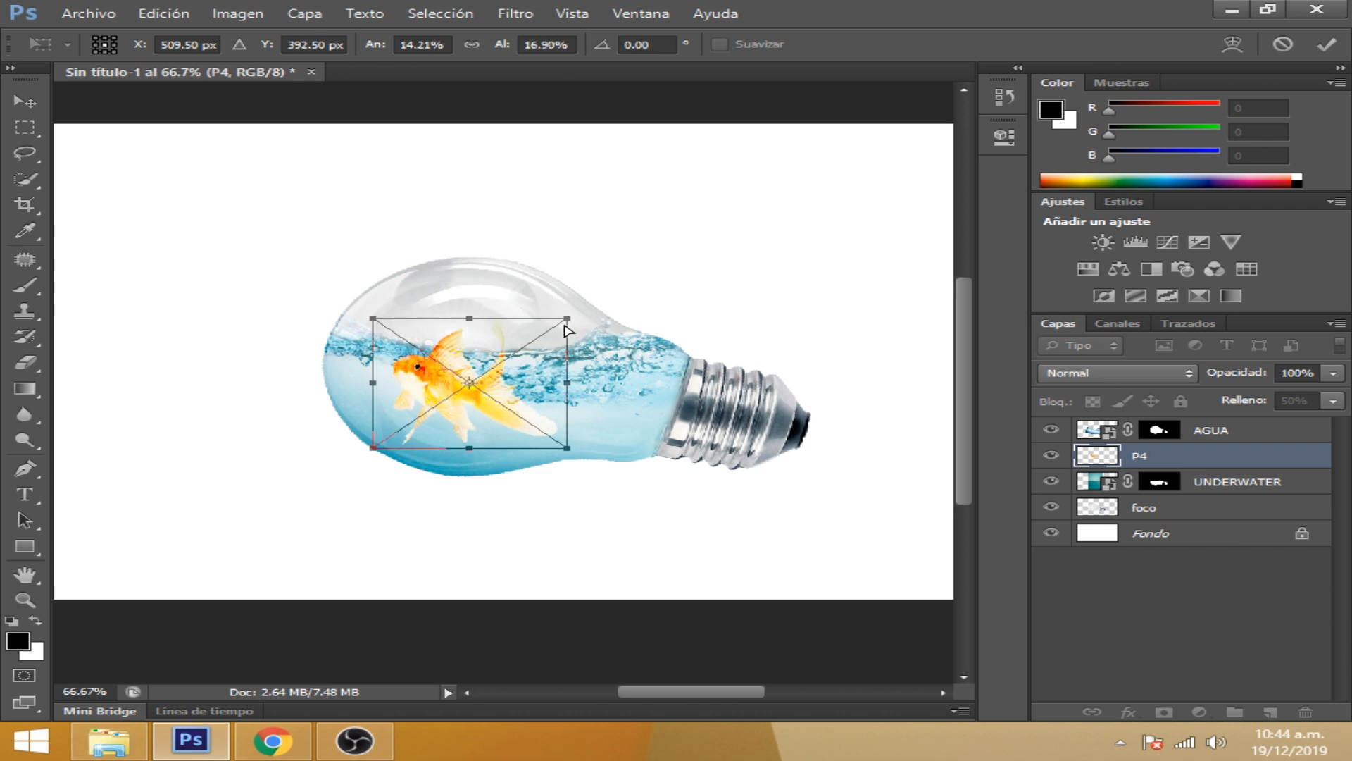
{"action": "key", "text": "ctrl+plus"}
{"action": "left_click_drag", "start_coordinate": [416, 431], "coordinate": [420, 387]}
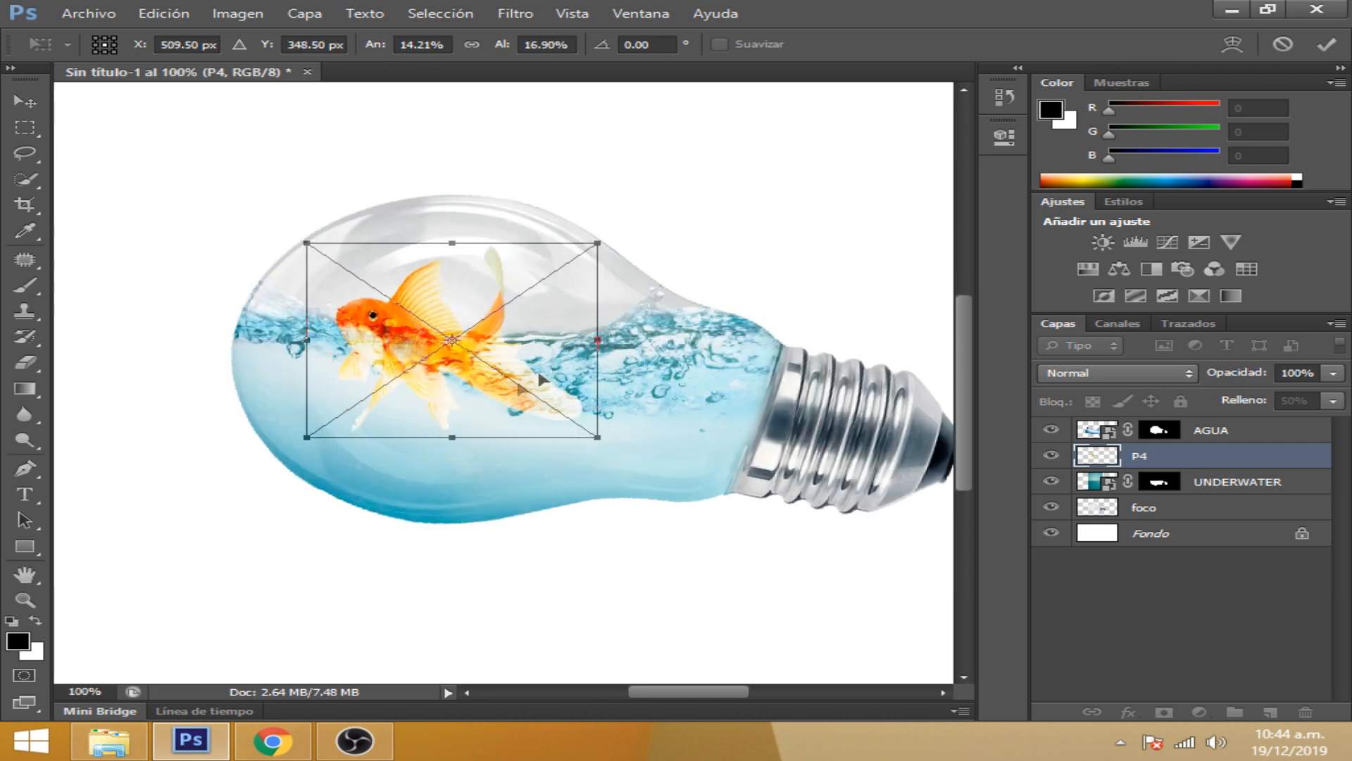
{"action": "left_click_drag", "start_coordinate": [598, 243], "coordinate": [548, 281]}
{"action": "left_click_drag", "start_coordinate": [307, 437], "coordinate": [367, 384]}
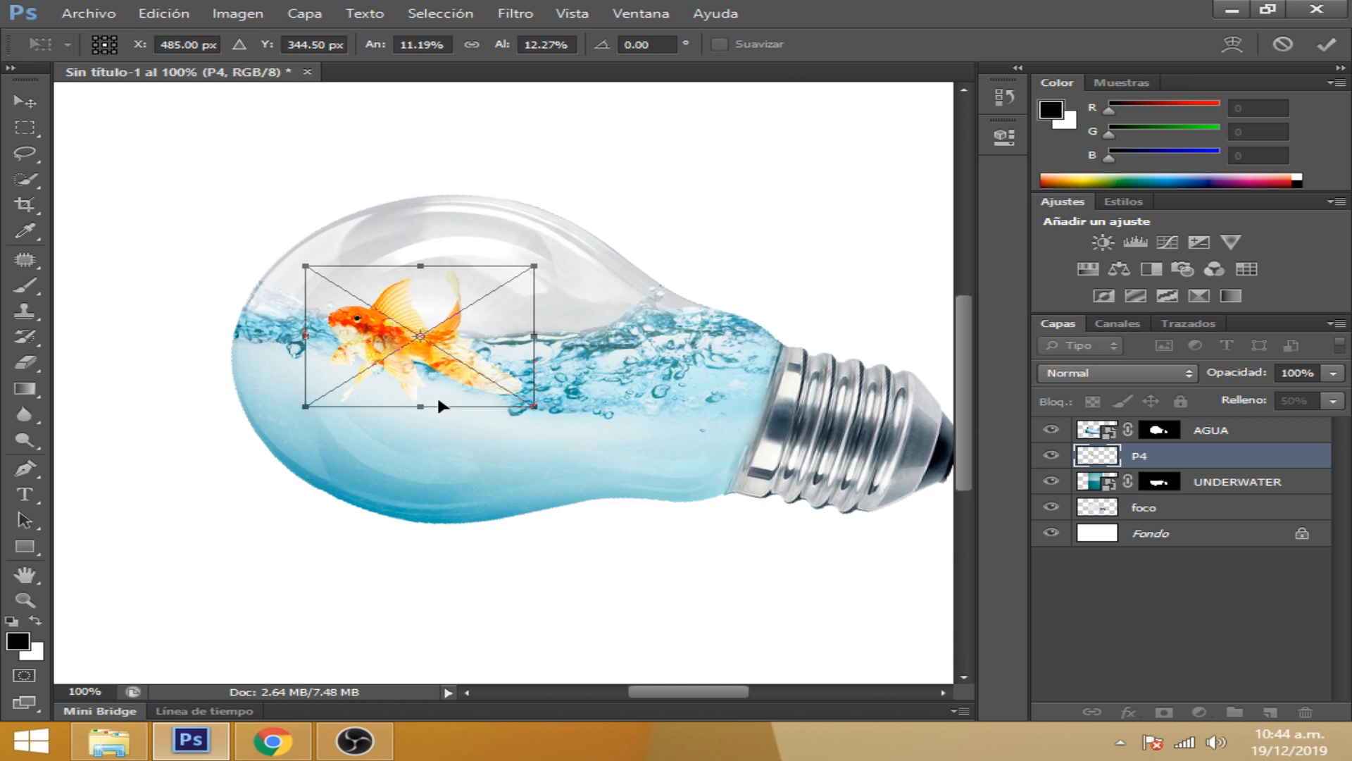
Rotate the P4 goldfish about 6°, commit the placement, and set its layer's blend mode to Multiplicar
{"action": "left_click_drag", "start_coordinate": [554, 264], "coordinate": [557, 279]}
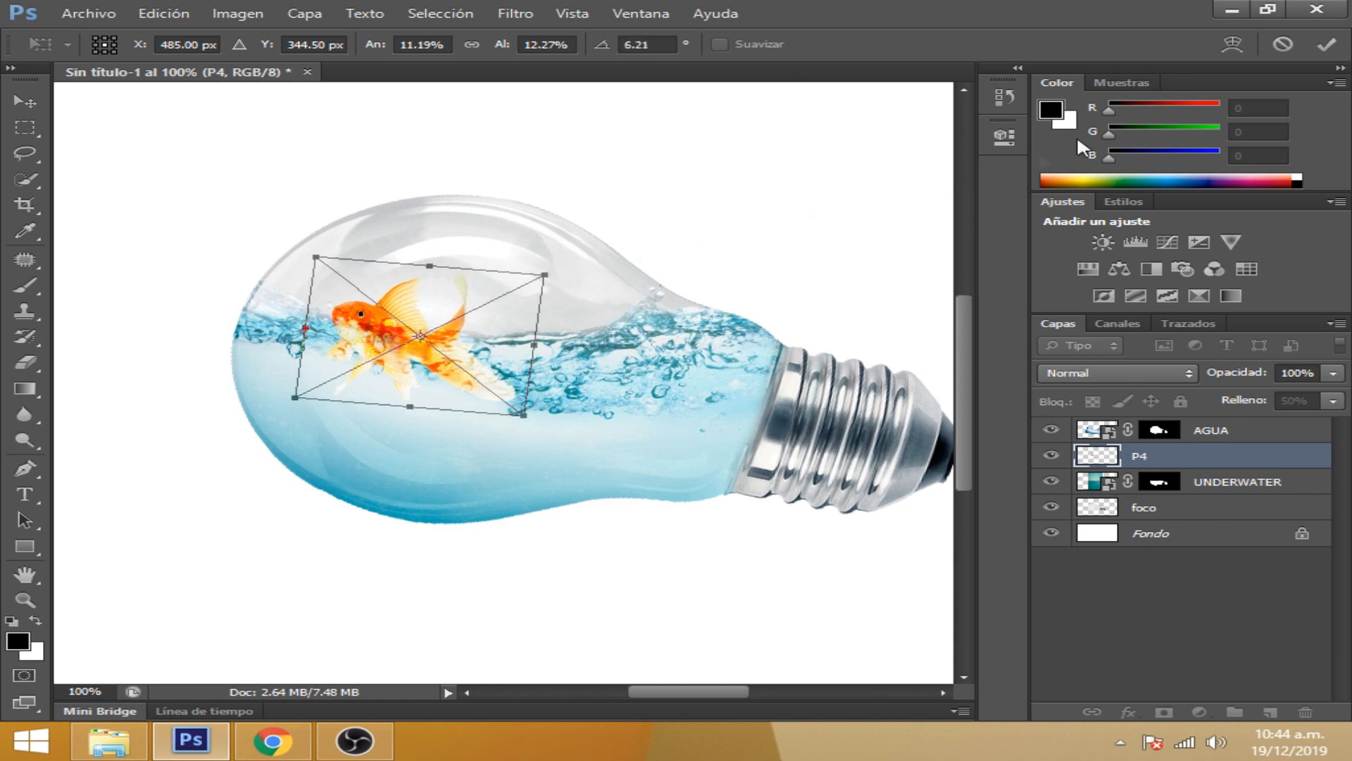
{"action": "left_click", "coordinate": [1327, 44]}
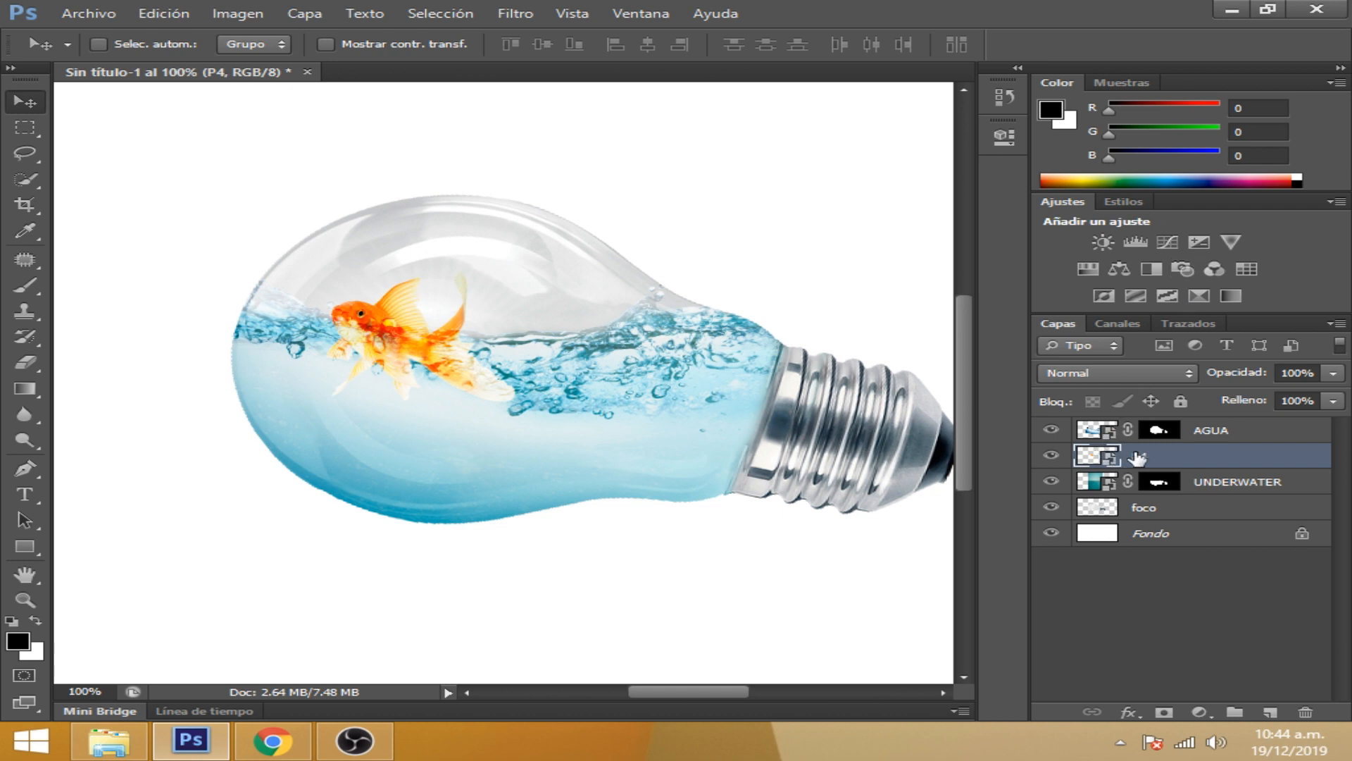
{"action": "left_click", "coordinate": [1129, 373]}
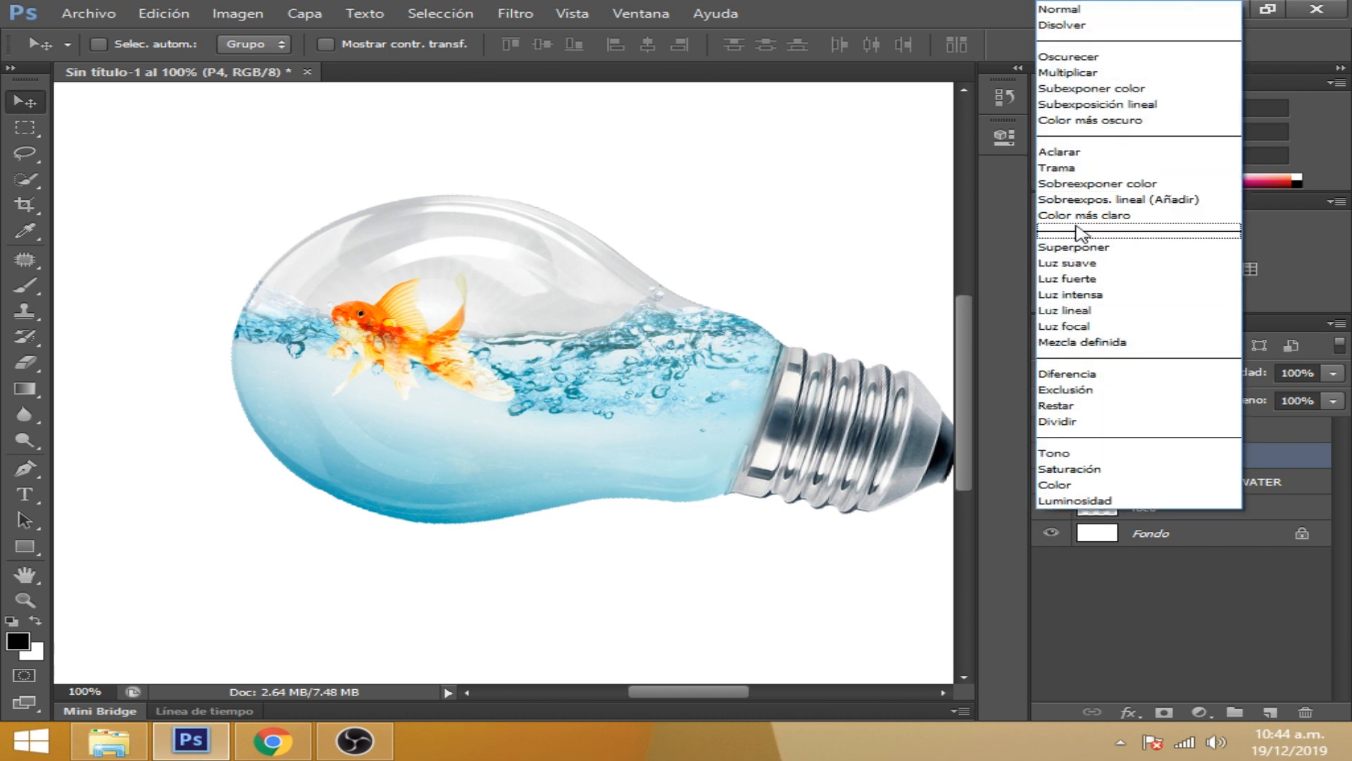
{"action": "left_click", "coordinate": [1070, 73]}
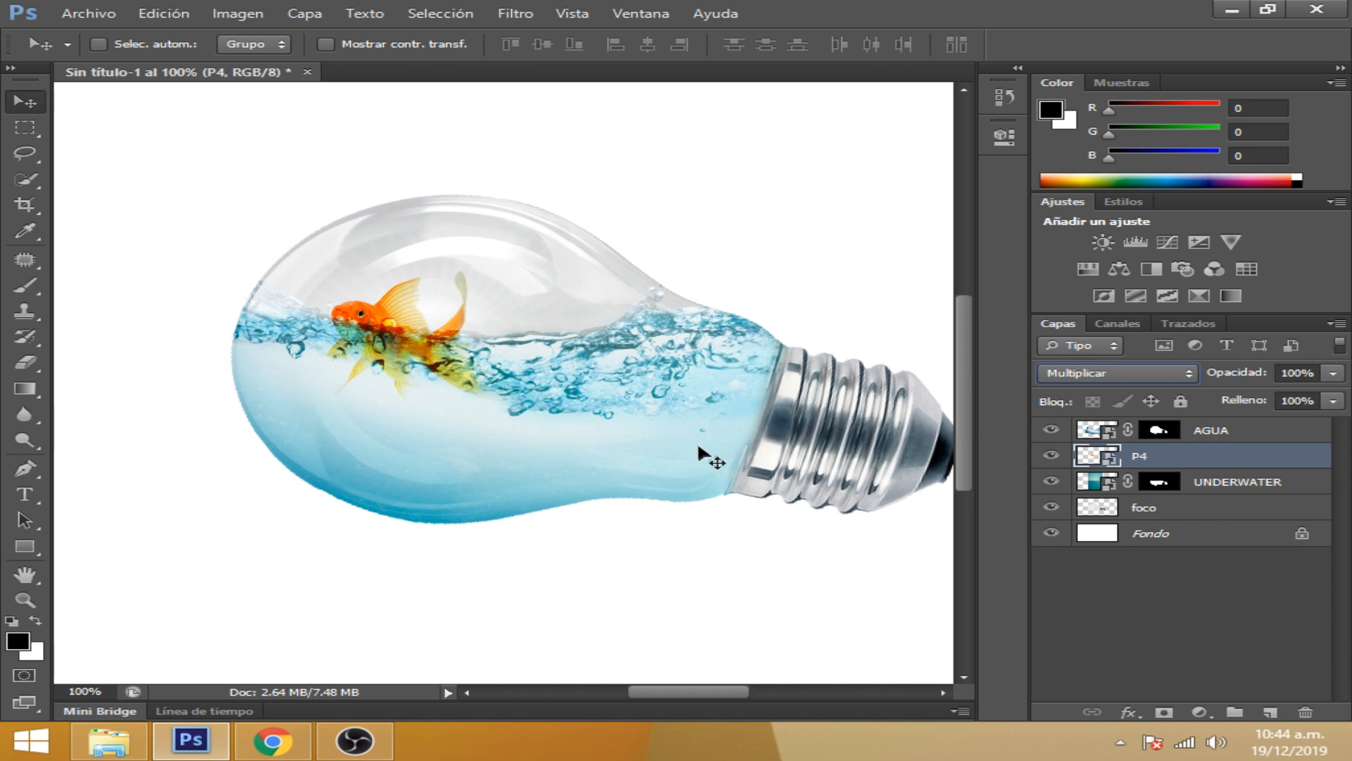
Place the P3 goldfish image from the PEZ EN FOCO folder above the P4 layer
{"action": "left_click", "coordinate": [68, 14]}
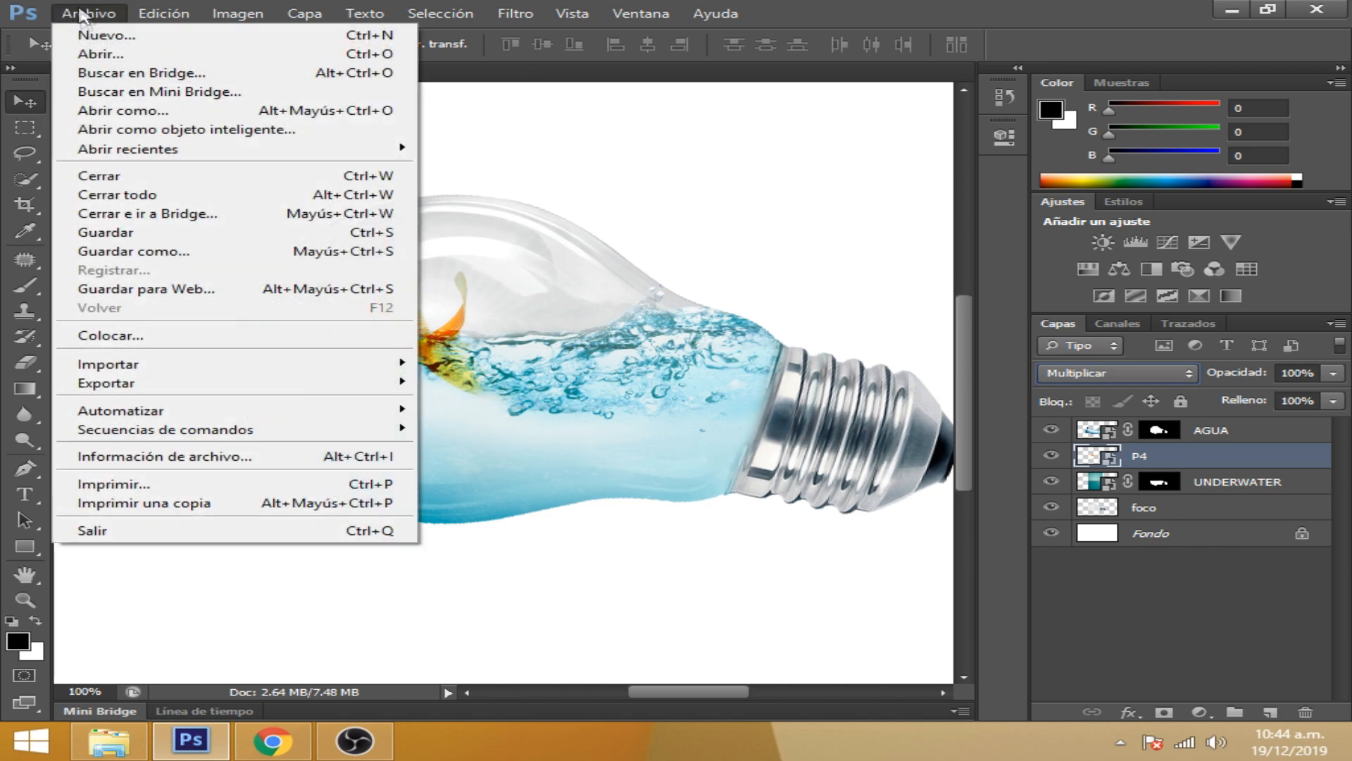
{"action": "left_click", "coordinate": [141, 335]}
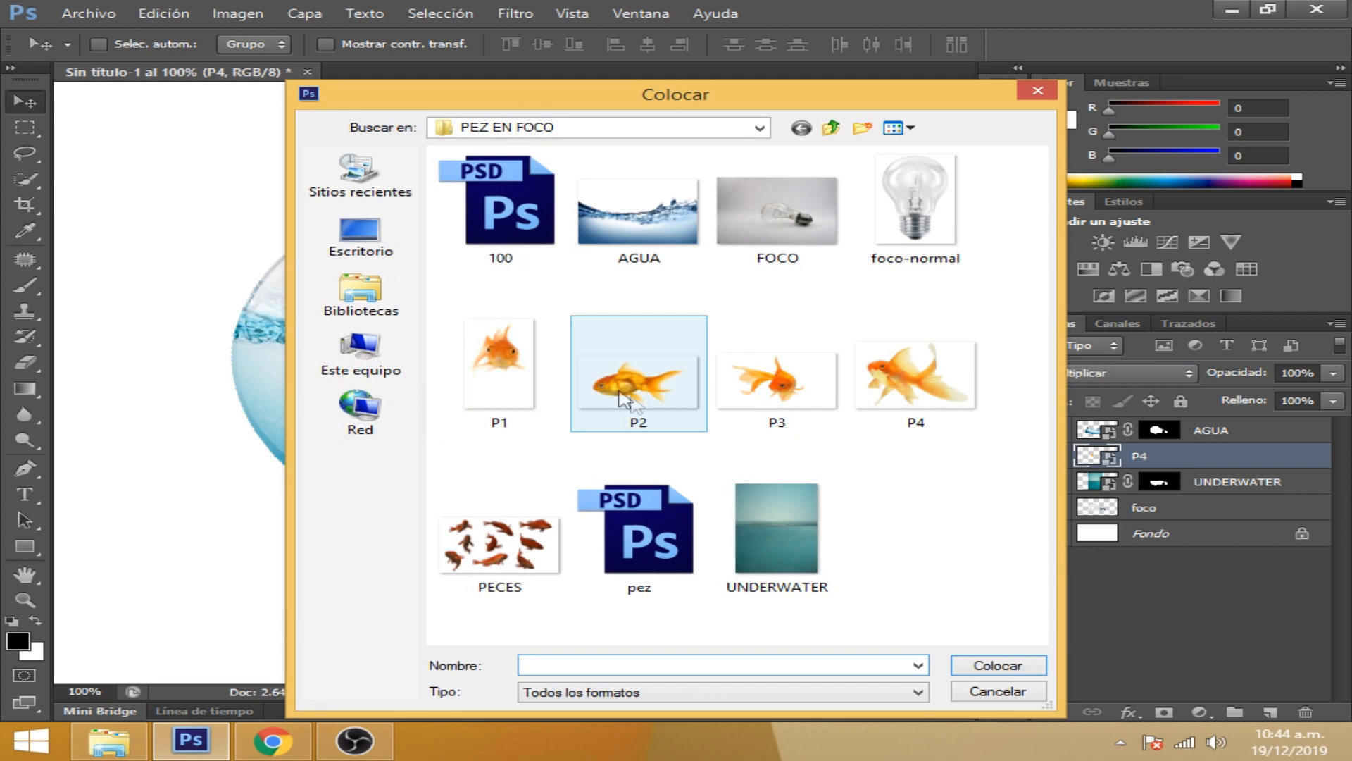
{"action": "left_click", "coordinate": [778, 386]}
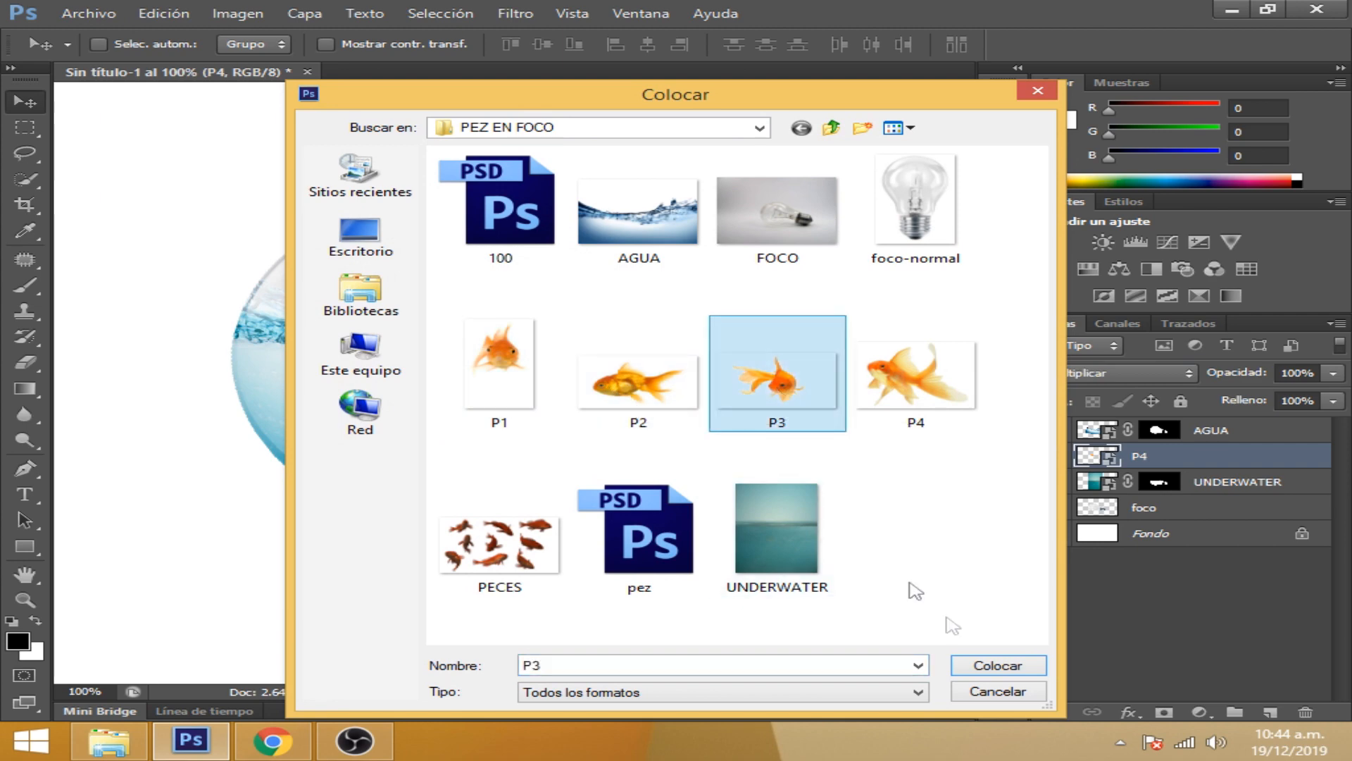
{"action": "left_click", "coordinate": [998, 665]}
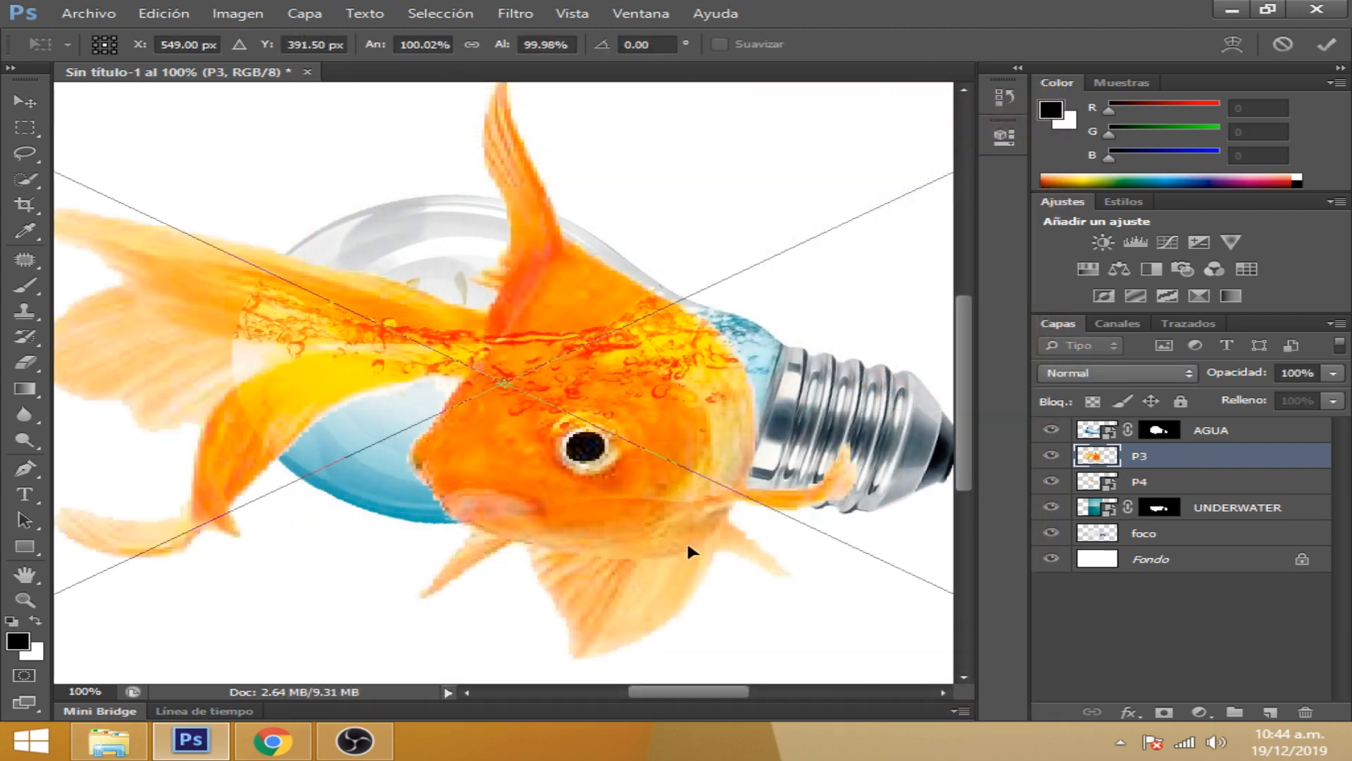
Scale the P3 goldfish to about 12.6% width and 15.9% height and position it in the water near the bulb's neck
{"action": "key", "text": "ctrl+minus"}
{"action": "key", "text": "ctrl+minus"}
{"action": "left_click_drag", "start_coordinate": [68, 573], "coordinate": [503, 428]}
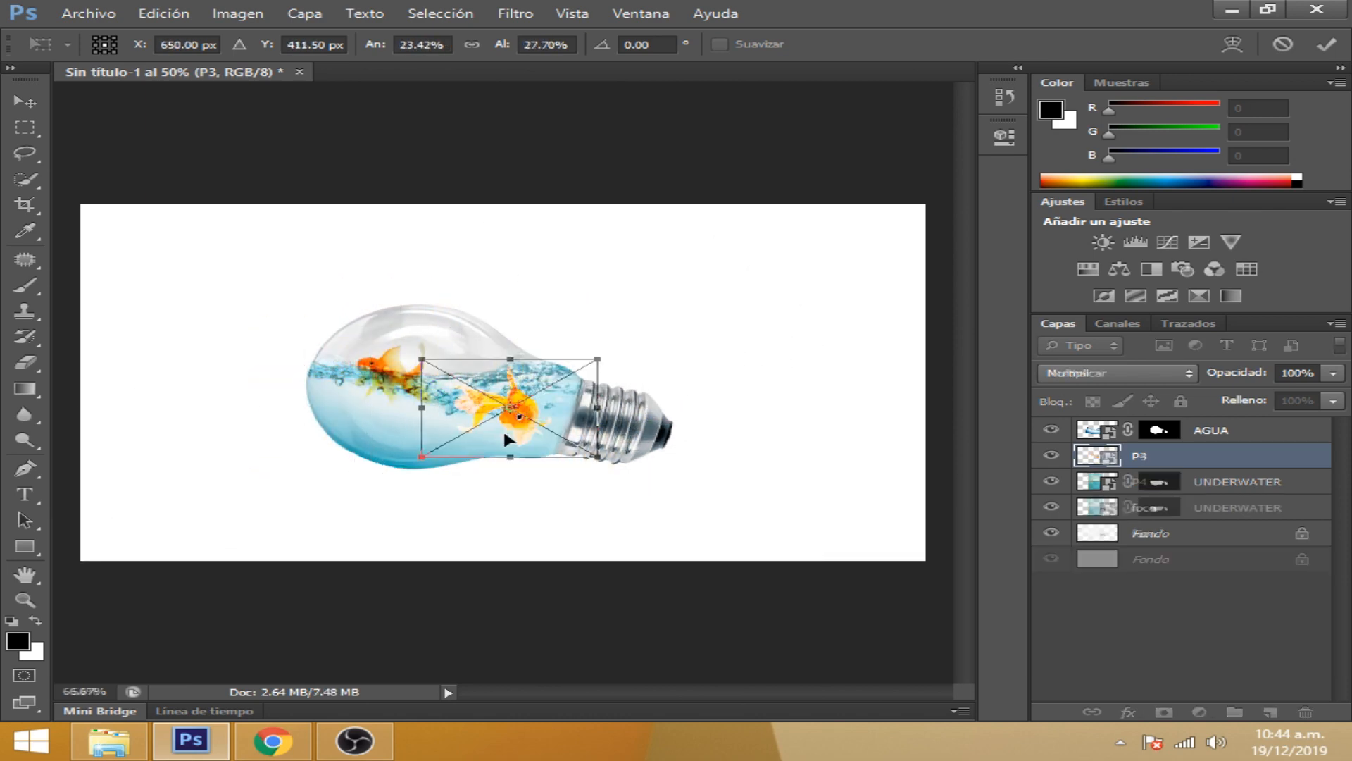
{"action": "key", "text": "ctrl+plus"}
{"action": "key", "text": "ctrl+plus"}
{"action": "key", "text": "ctrl+plus"}
{"action": "key", "text": "ctrl+minus"}
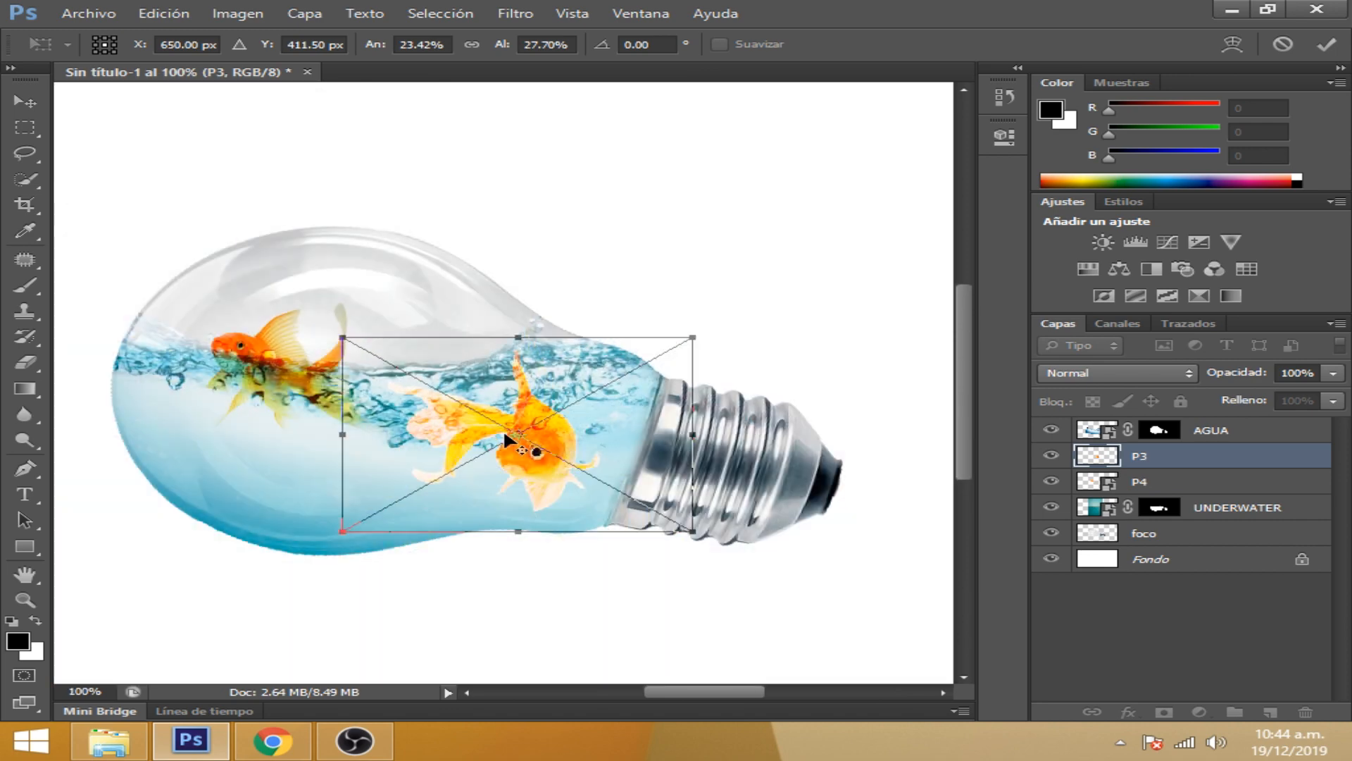
{"action": "left_click_drag", "start_coordinate": [343, 532], "coordinate": [477, 467]}
{"action": "left_click_drag", "start_coordinate": [593, 431], "coordinate": [558, 502]}
{"action": "left_click_drag", "start_coordinate": [432, 538], "coordinate": [459, 518]}
{"action": "left_click_drag", "start_coordinate": [548, 480], "coordinate": [530, 489]}
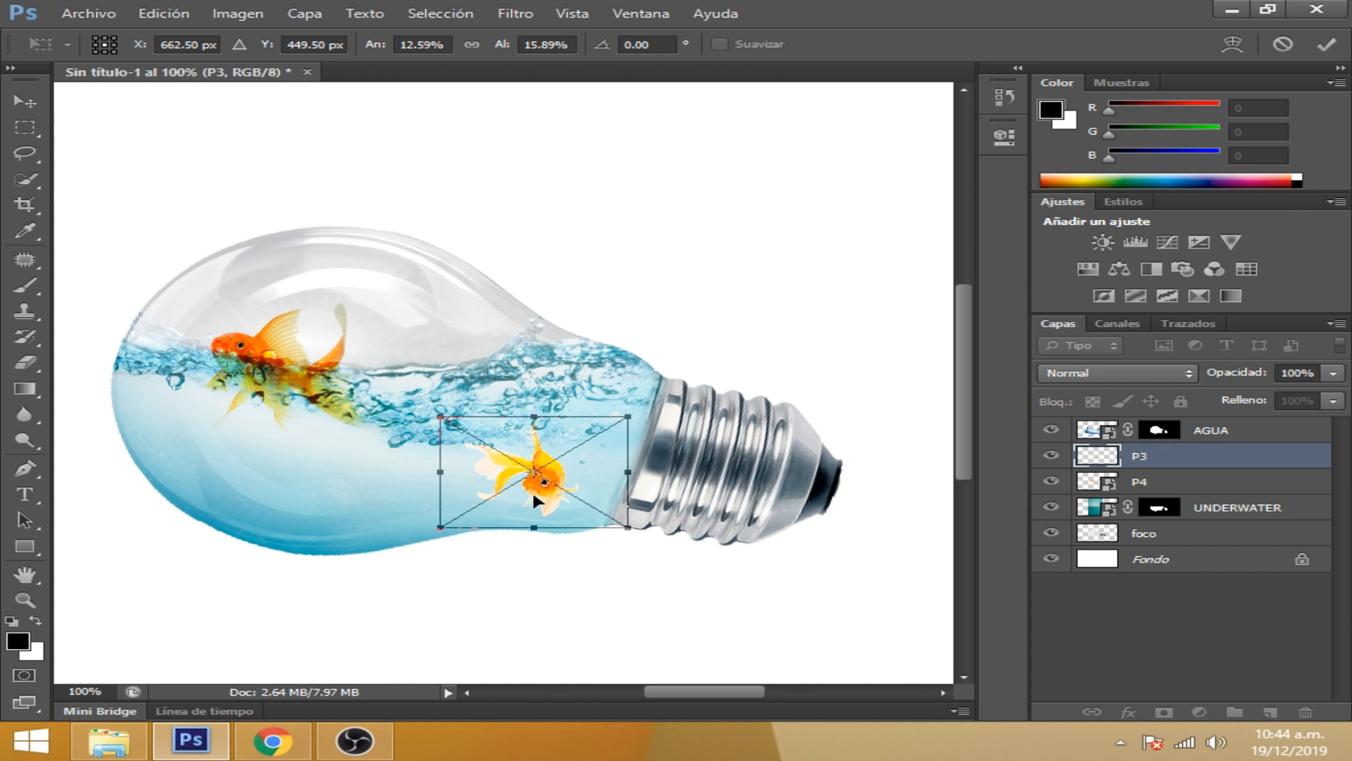
{"action": "left_click_drag", "start_coordinate": [527, 490], "coordinate": [524, 489]}
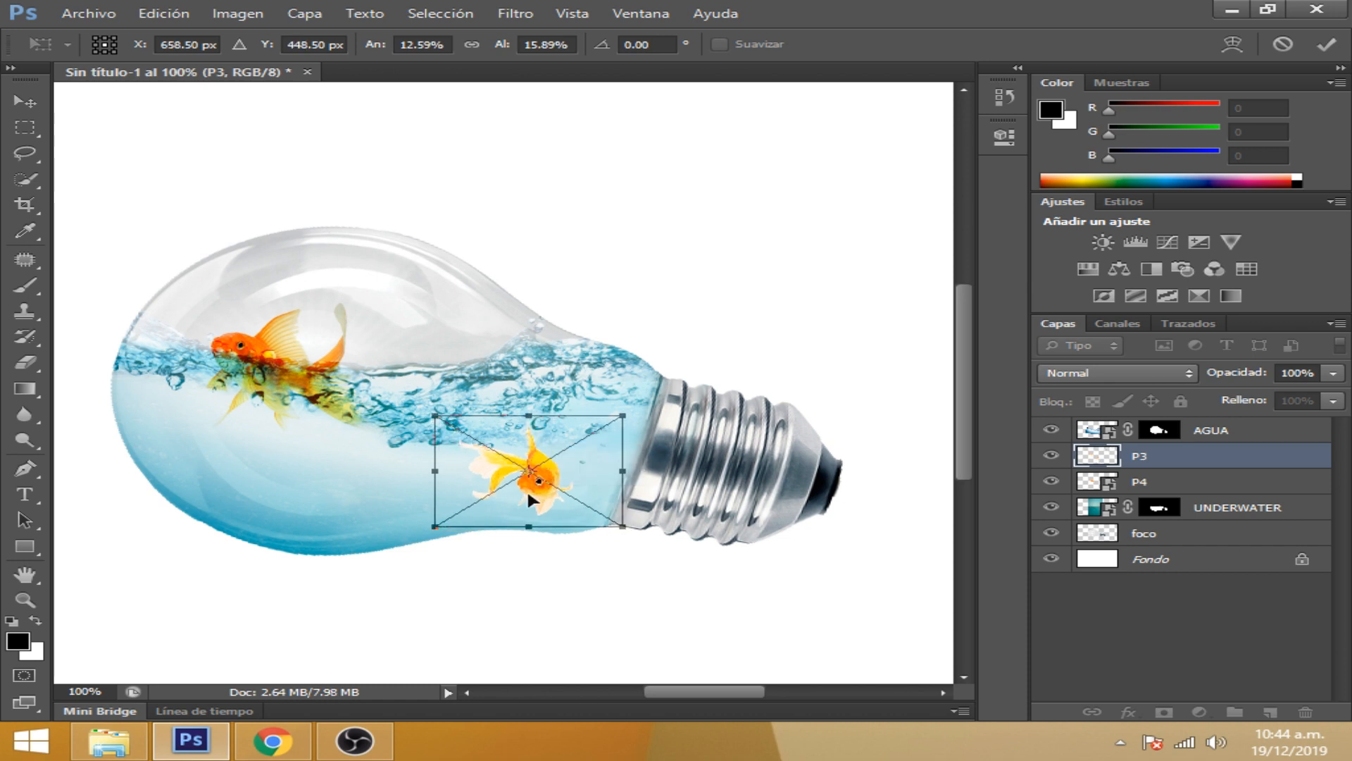
Commit the P3 goldfish placement and set its layer's blend mode to Multiplicar
{"action": "left_click", "coordinate": [1328, 44]}
{"action": "left_click", "coordinate": [1144, 367]}
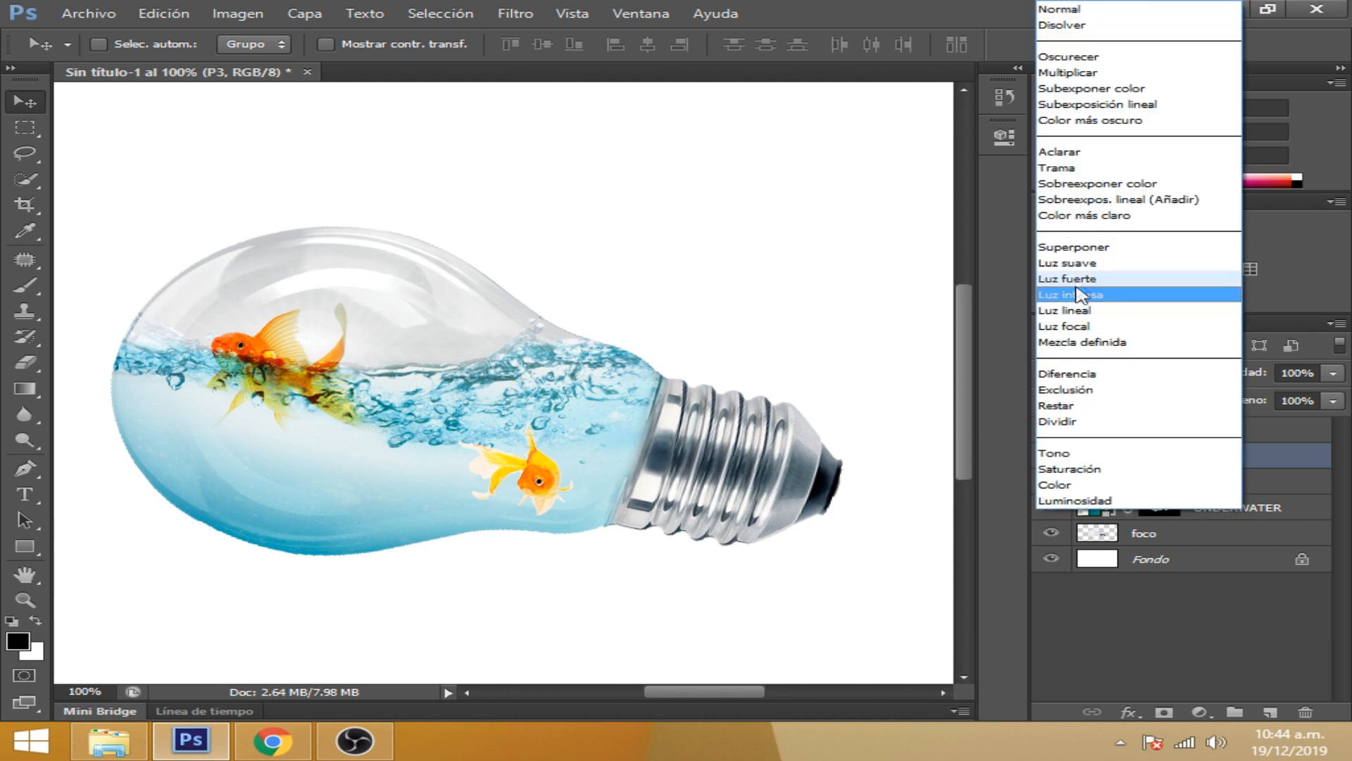
{"action": "left_click", "coordinate": [1100, 73]}
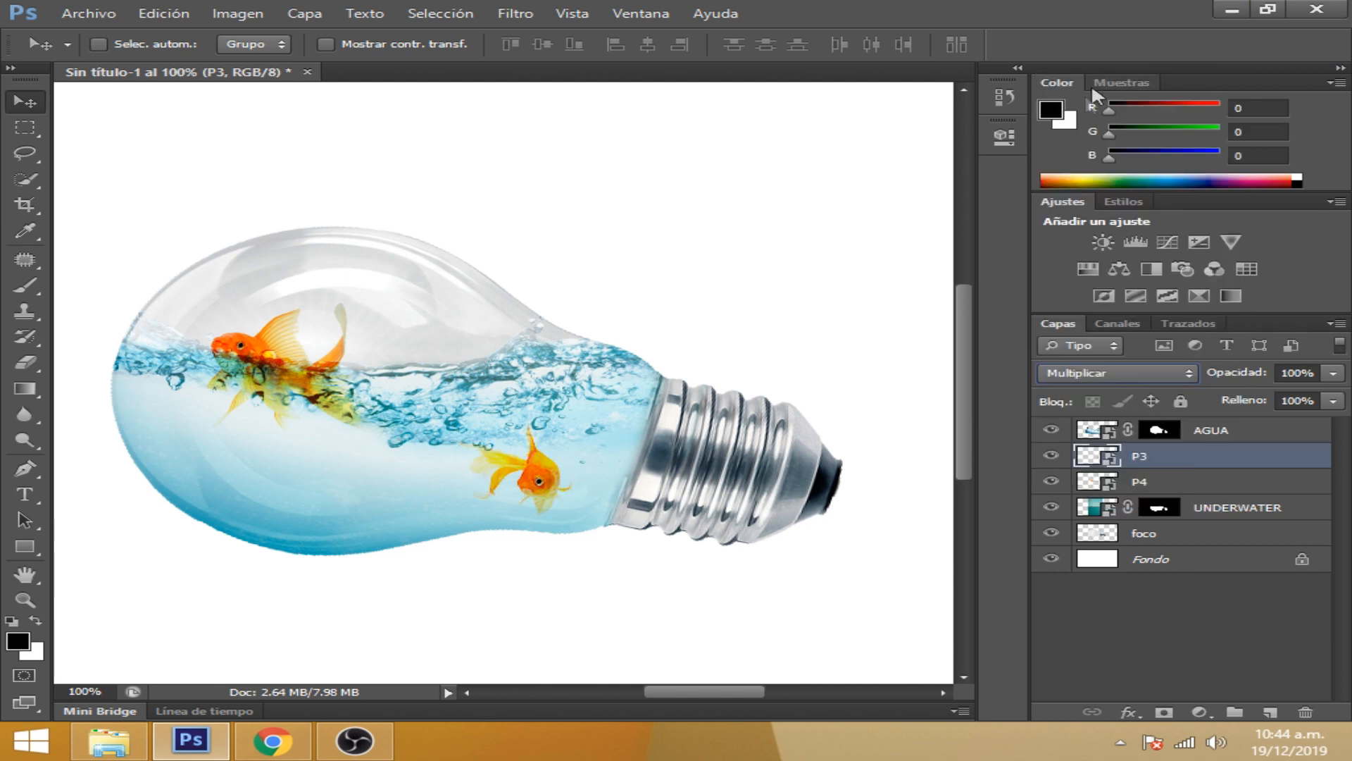
Place the P2 goldfish image above the P3 layer
{"action": "left_click", "coordinate": [106, 14]}
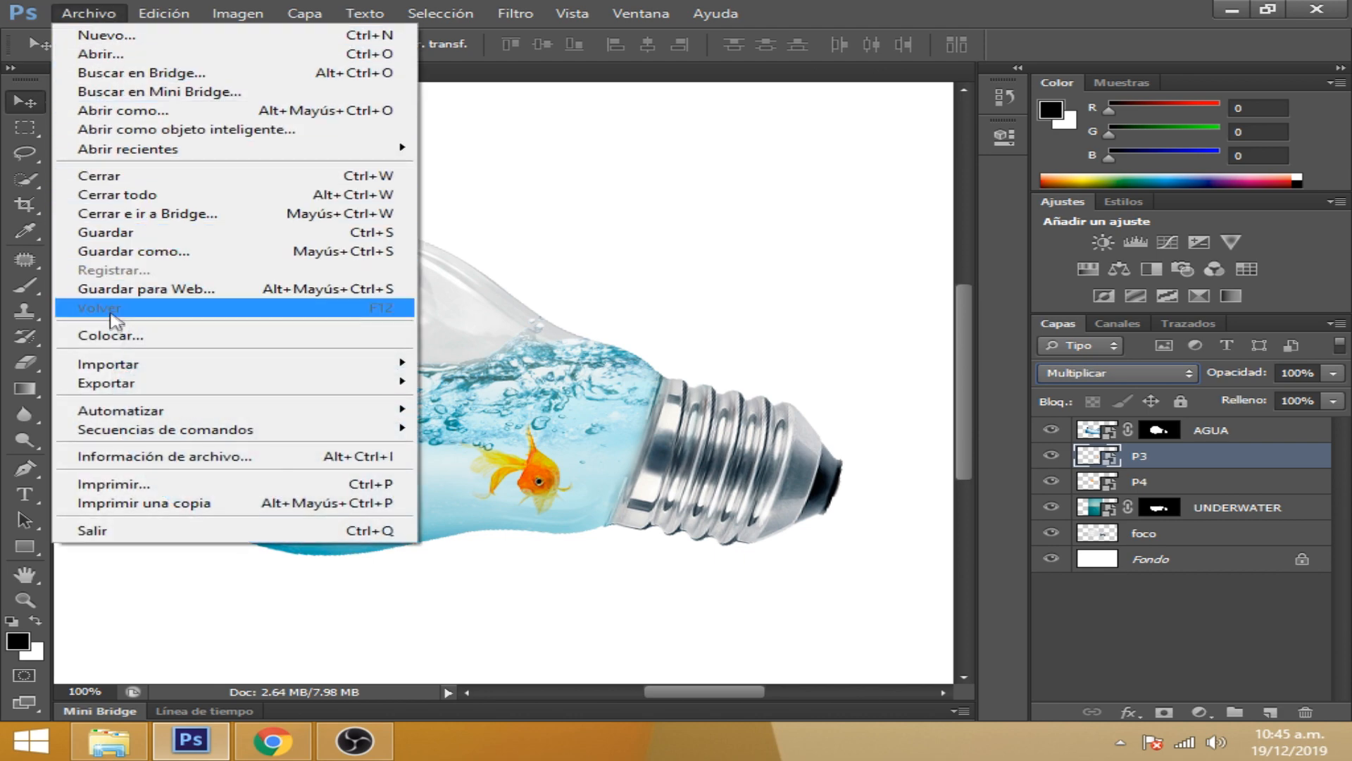
{"action": "left_click", "coordinate": [110, 335]}
{"action": "left_click", "coordinate": [633, 380]}
{"action": "left_click", "coordinate": [993, 665]}
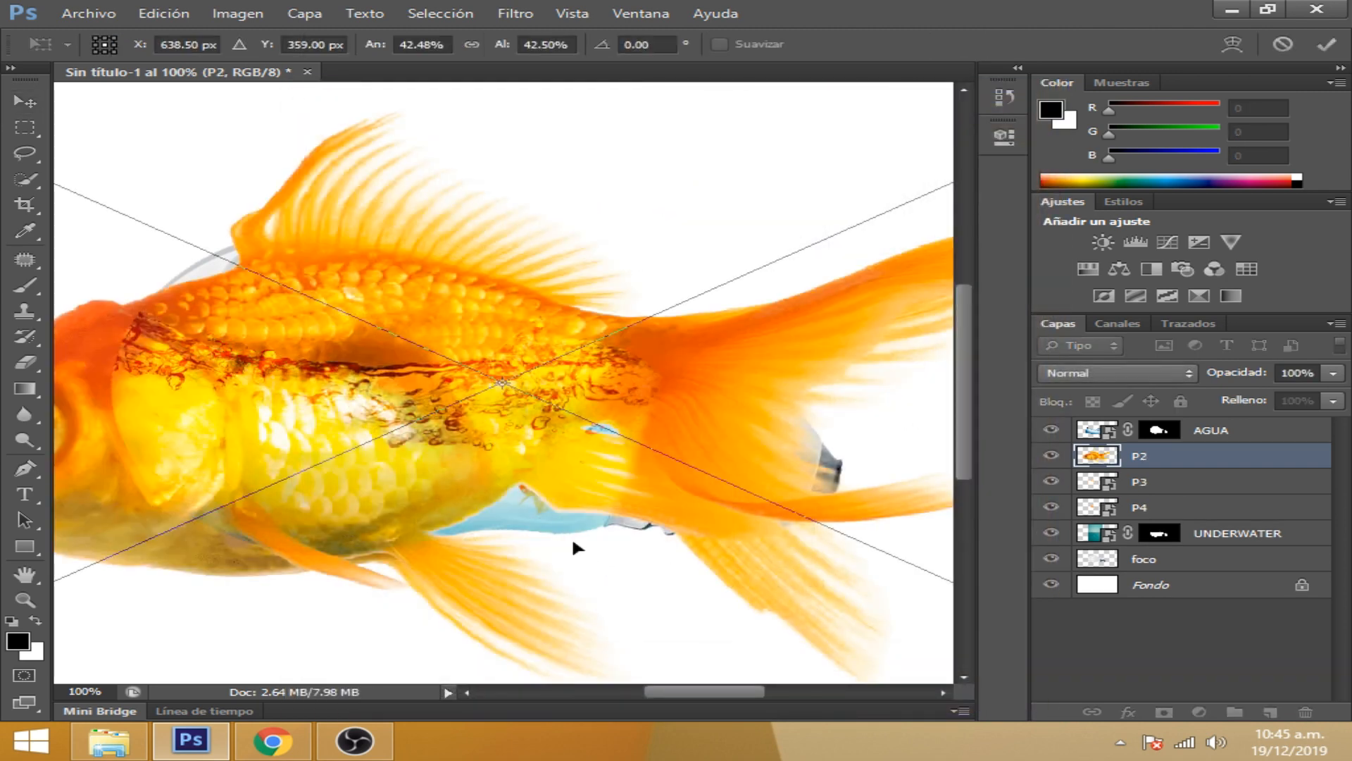
Scale the P2 goldfish to about 6% and position it in the water below the P4 goldfish, committing the placement
{"action": "key", "text": "ctrl+minus"}
{"action": "key", "text": "ctrl+minus"}
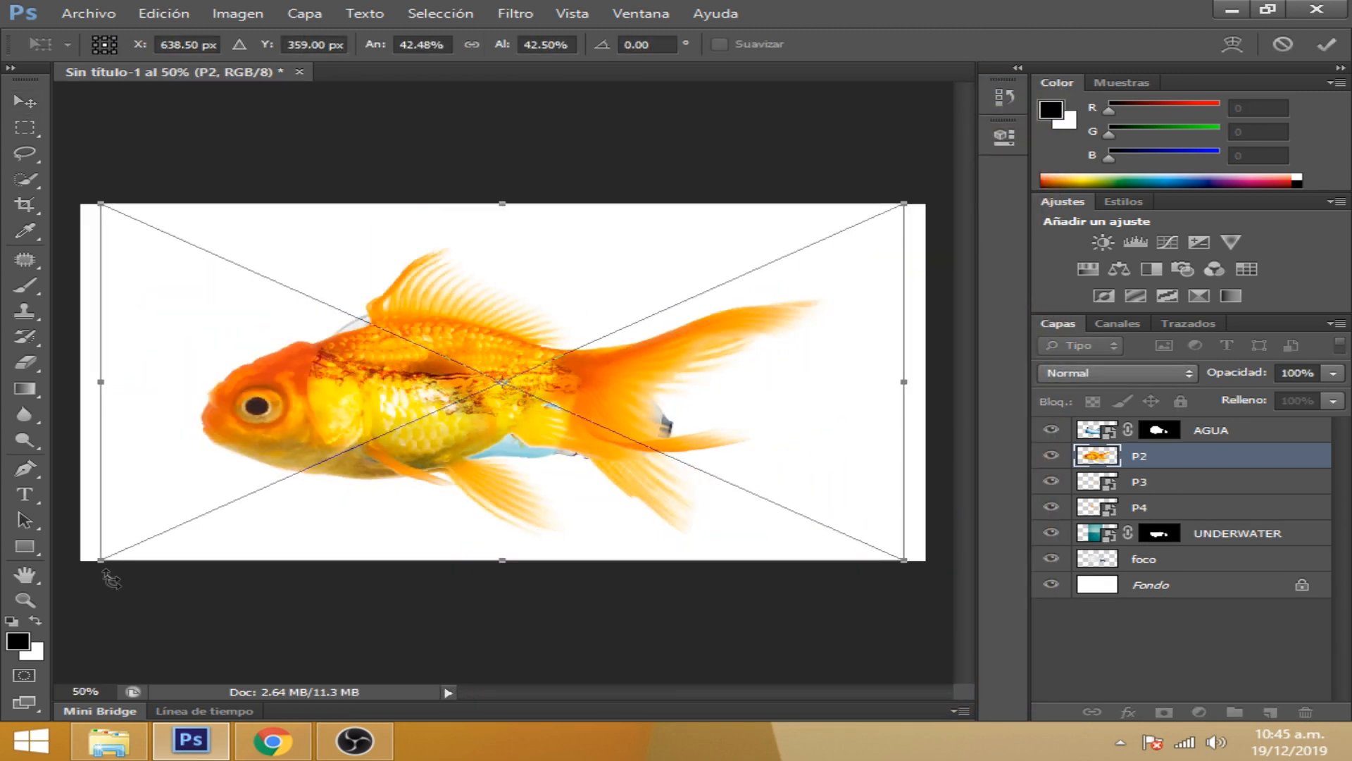
{"action": "left_click_drag", "start_coordinate": [101, 560], "coordinate": [468, 431]}
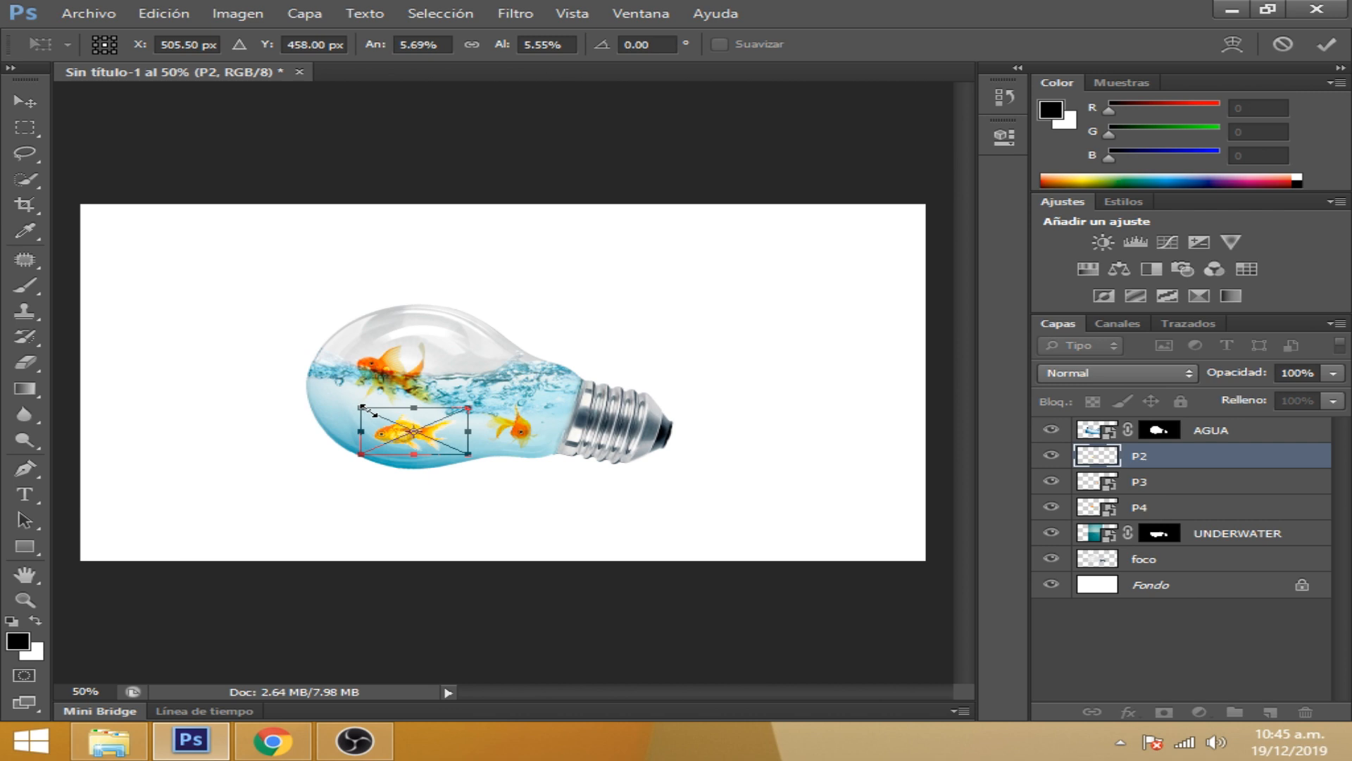
{"action": "left_click_drag", "start_coordinate": [361, 406], "coordinate": [353, 400]}
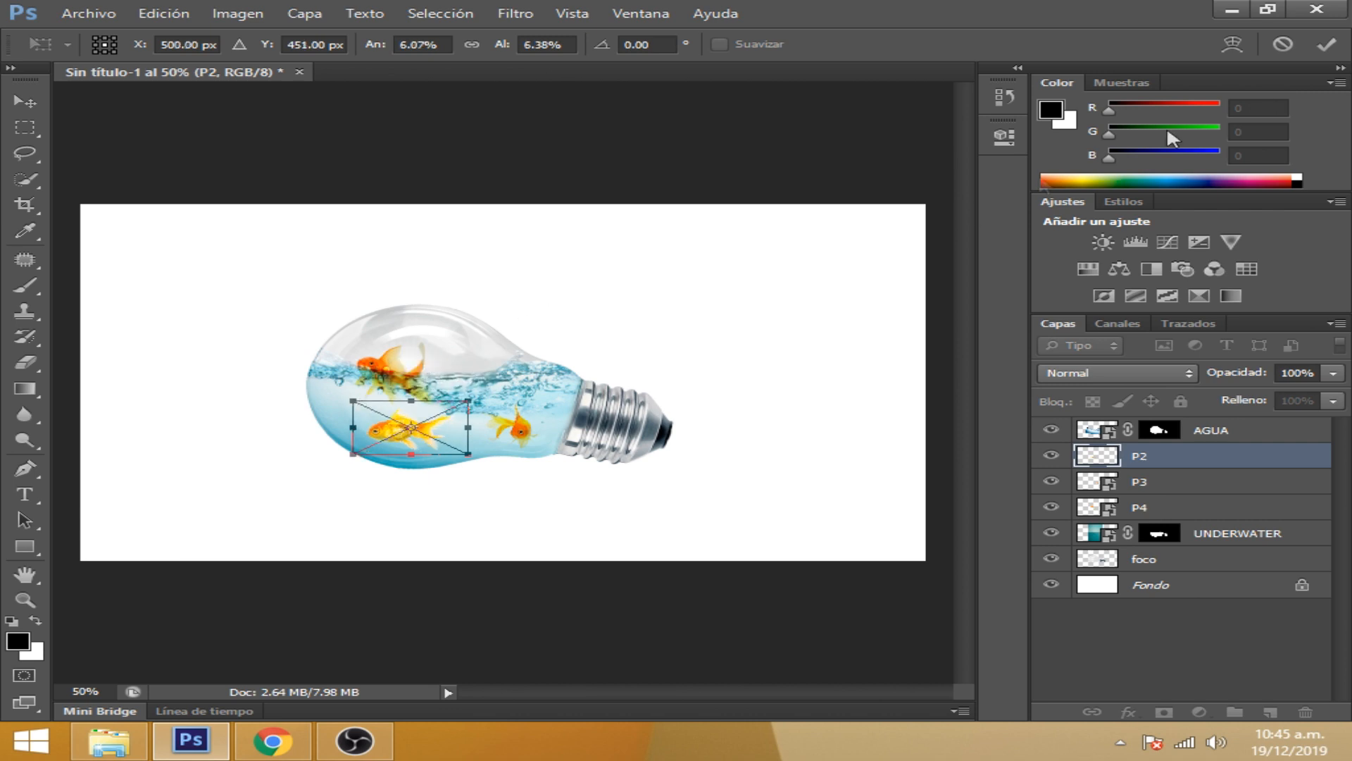
{"action": "left_click", "coordinate": [1327, 45]}
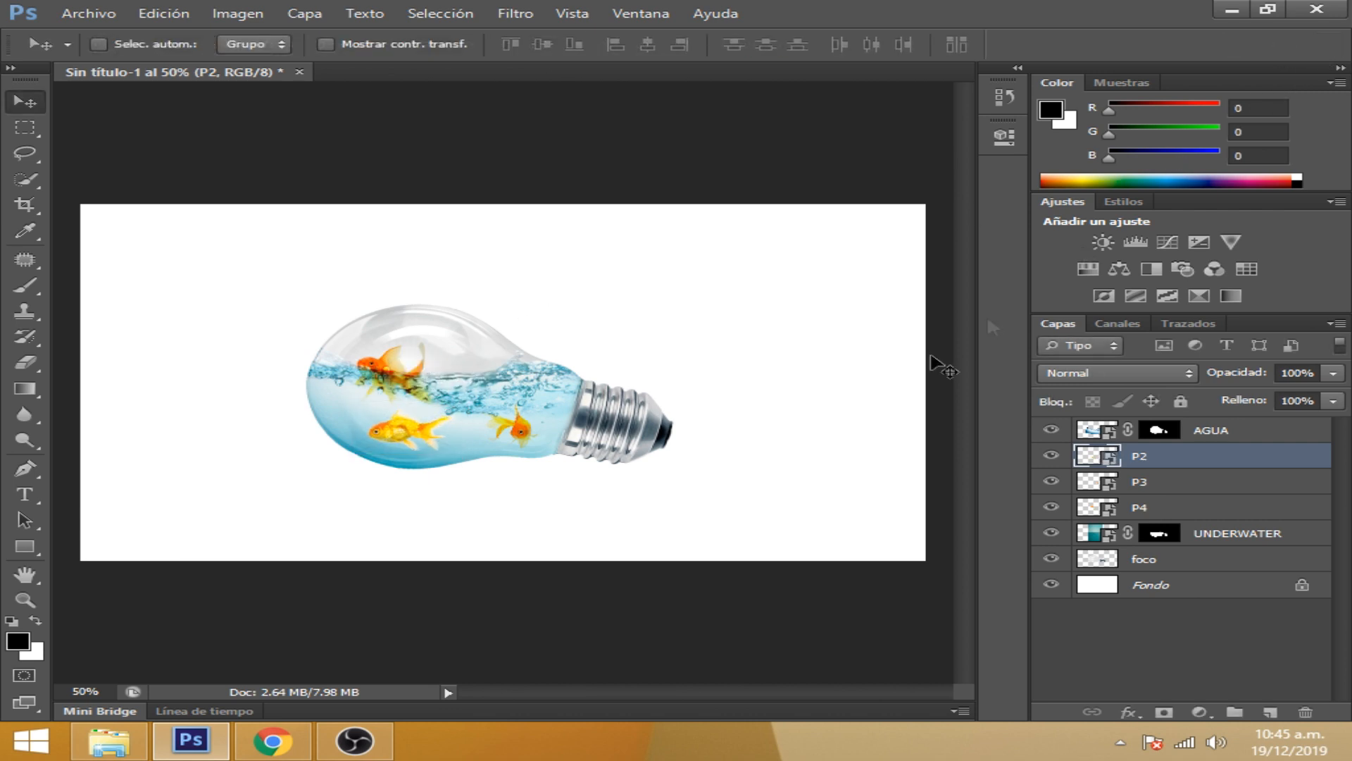
Set the P2 goldfish layer's blend mode to Multiplicar
{"action": "key", "text": "ctrl+plus"}
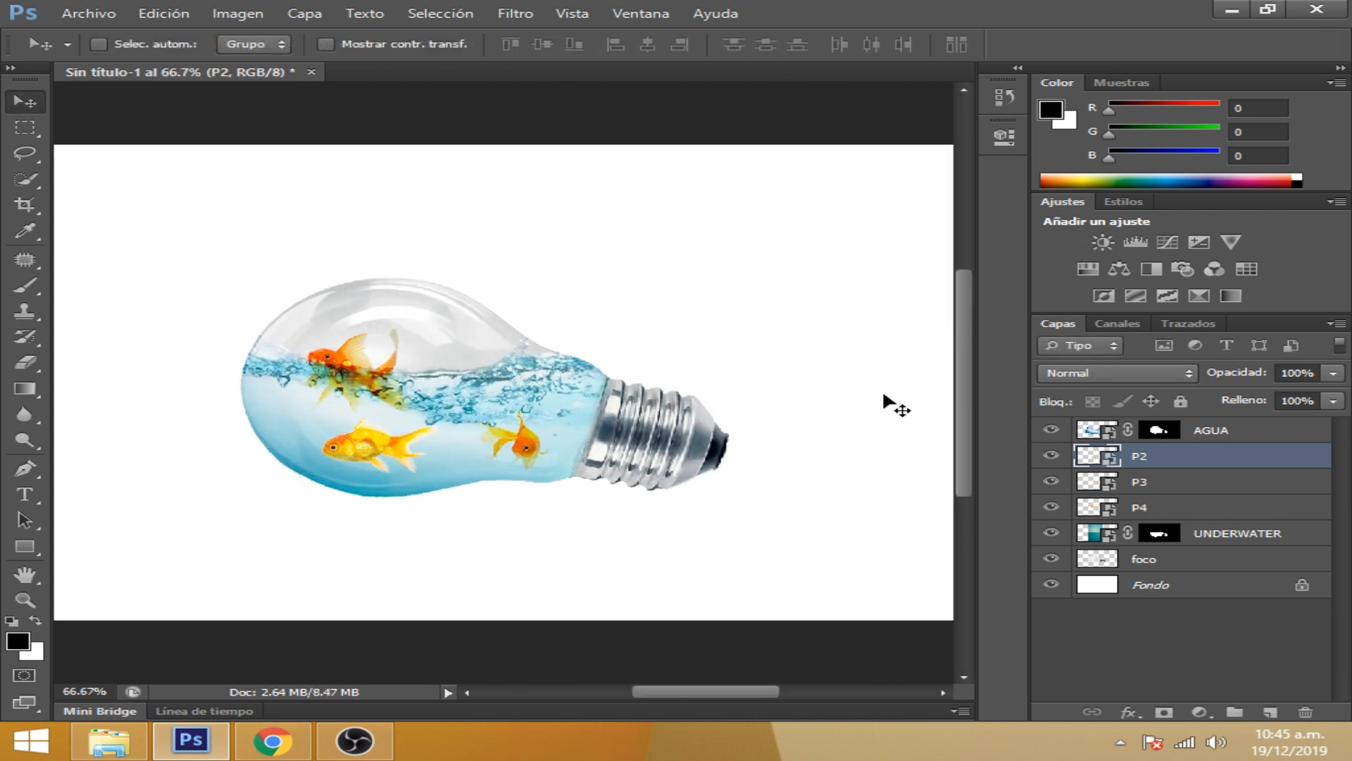
{"action": "left_click", "coordinate": [1130, 374]}
{"action": "left_click", "coordinate": [1127, 73]}
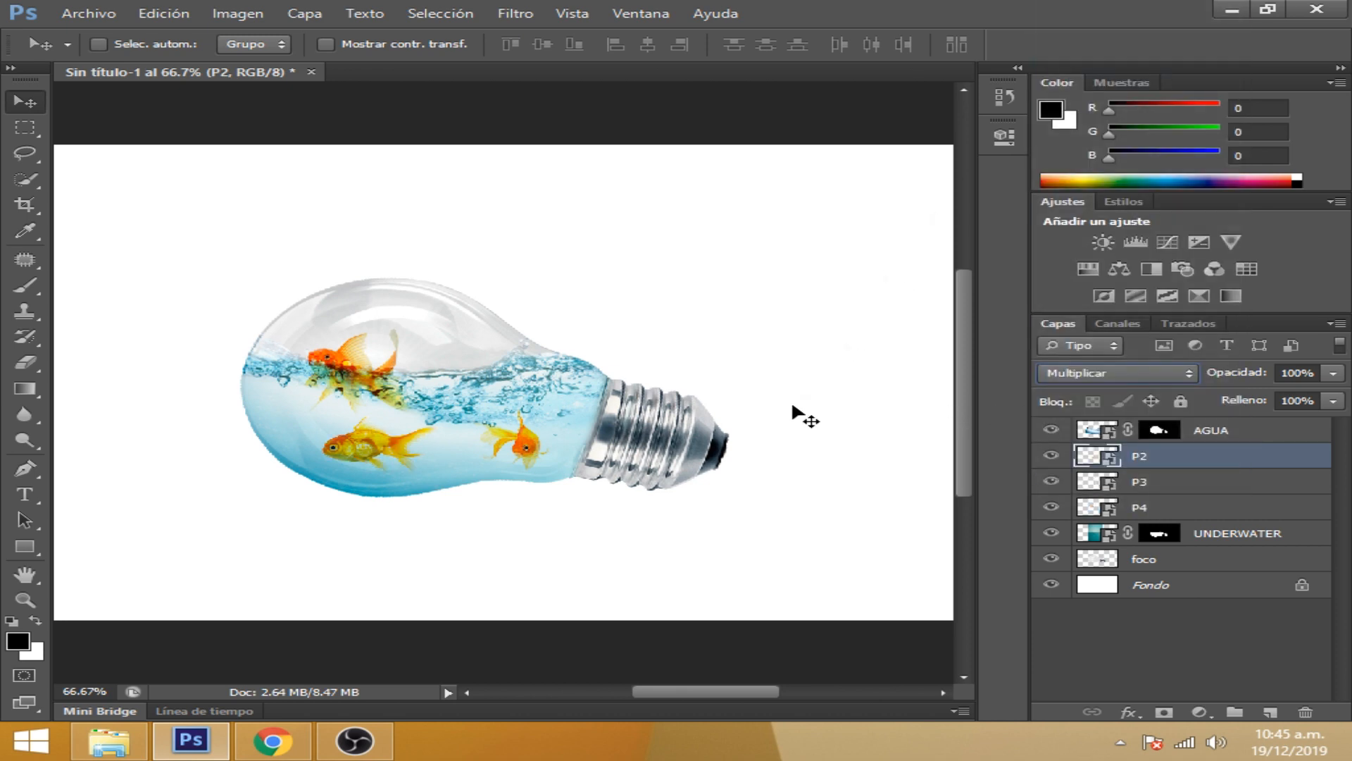
Inspect what the foco, UNDERWATER and P4 layers contribute by hiding and showing each of them
{"action": "key", "text": "ctrl+plus"}
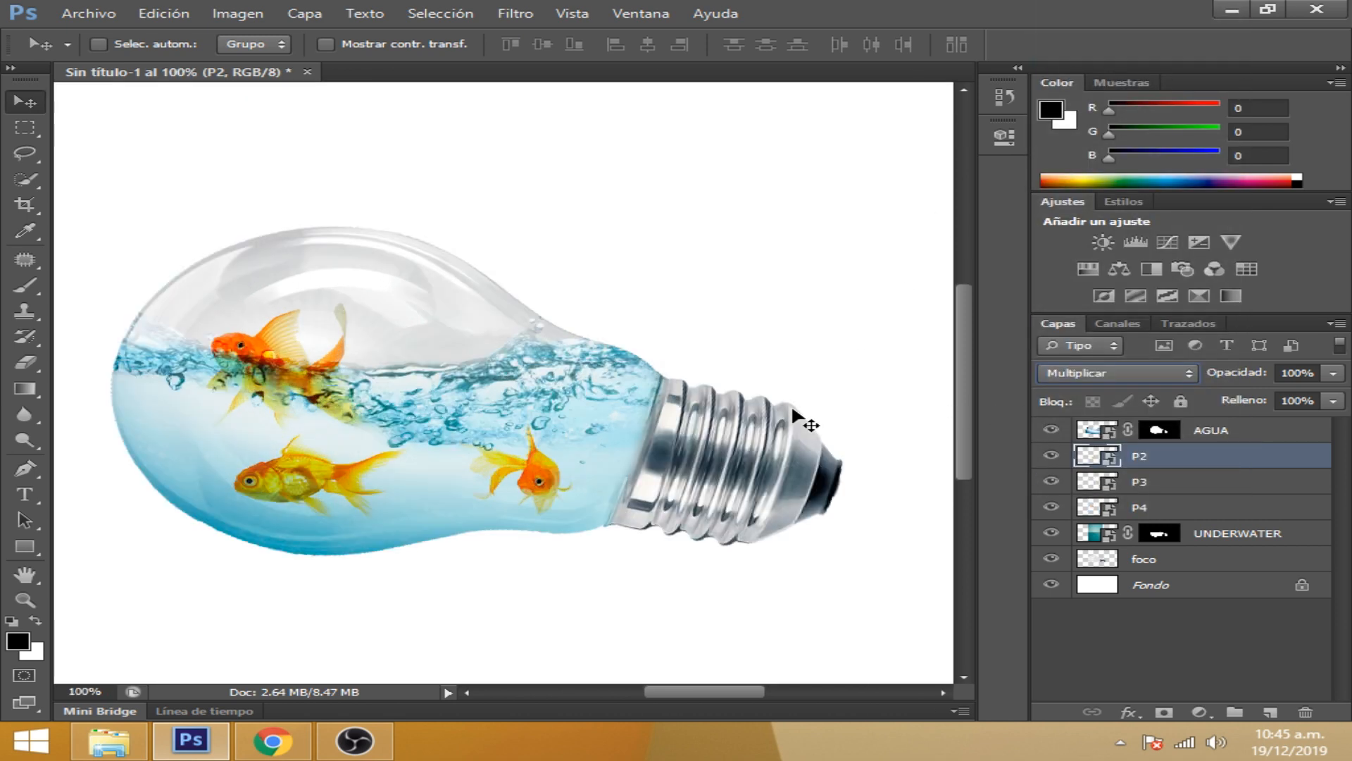
{"action": "left_click_drag", "start_coordinate": [673, 691], "coordinate": [659, 693]}
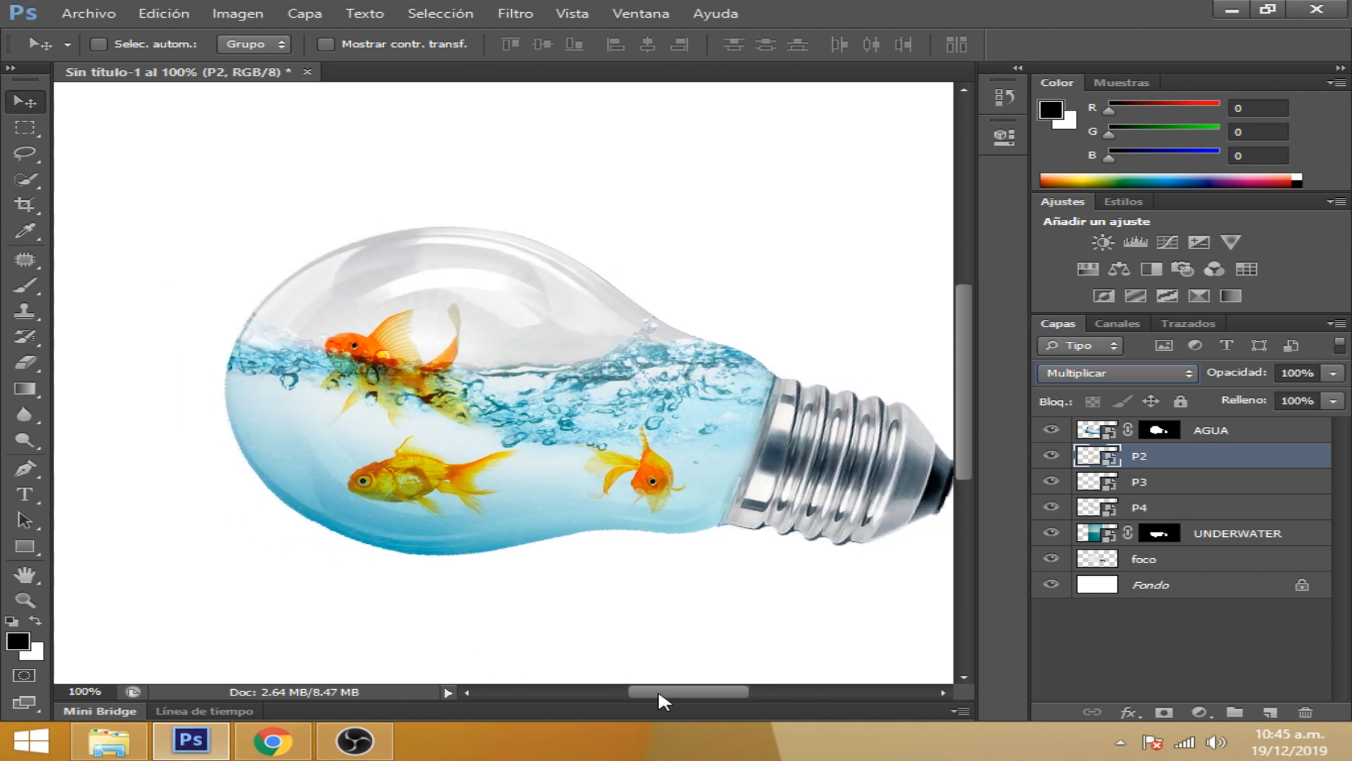
{"action": "left_click", "coordinate": [1103, 560]}
{"action": "left_click", "coordinate": [1055, 561]}
{"action": "left_click", "coordinate": [1055, 561]}
{"action": "left_click", "coordinate": [1054, 562]}
{"action": "left_click", "coordinate": [1055, 561]}
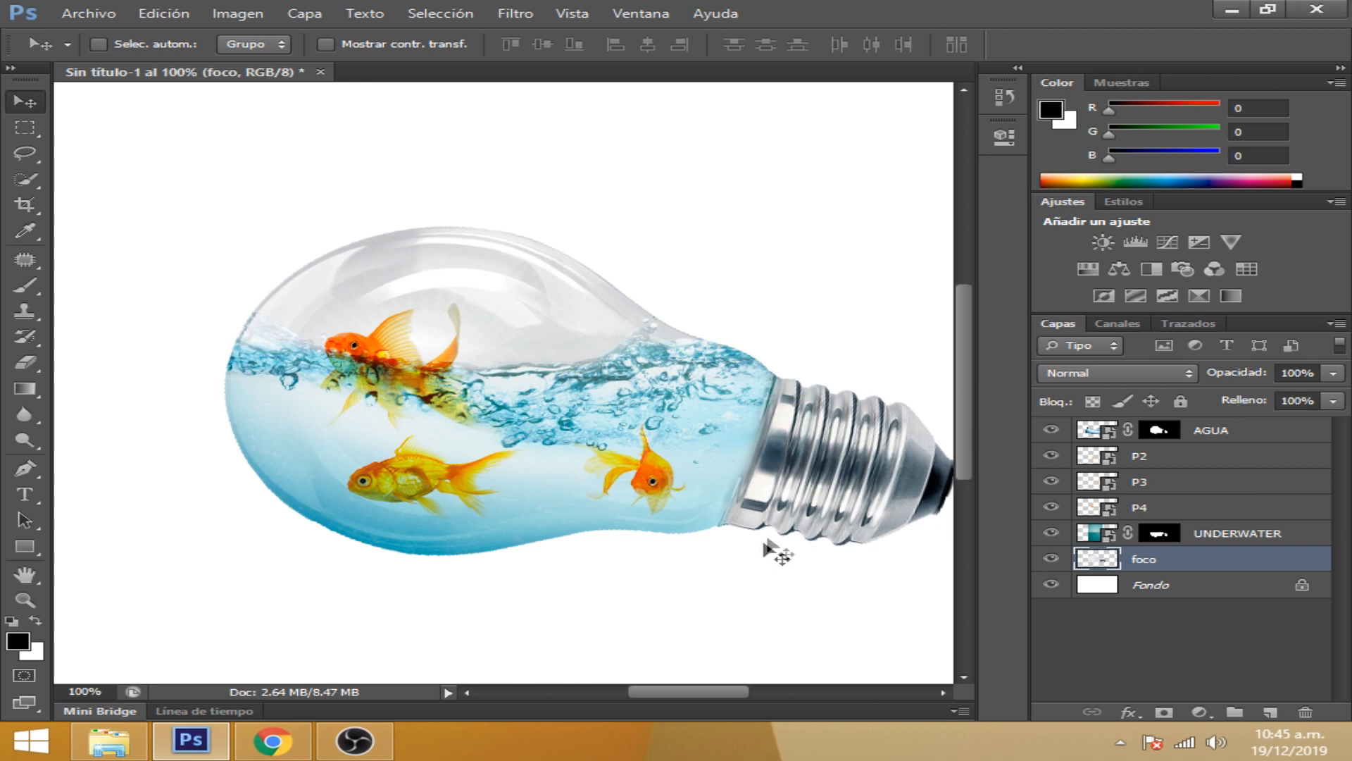
{"action": "left_click", "coordinate": [1051, 533]}
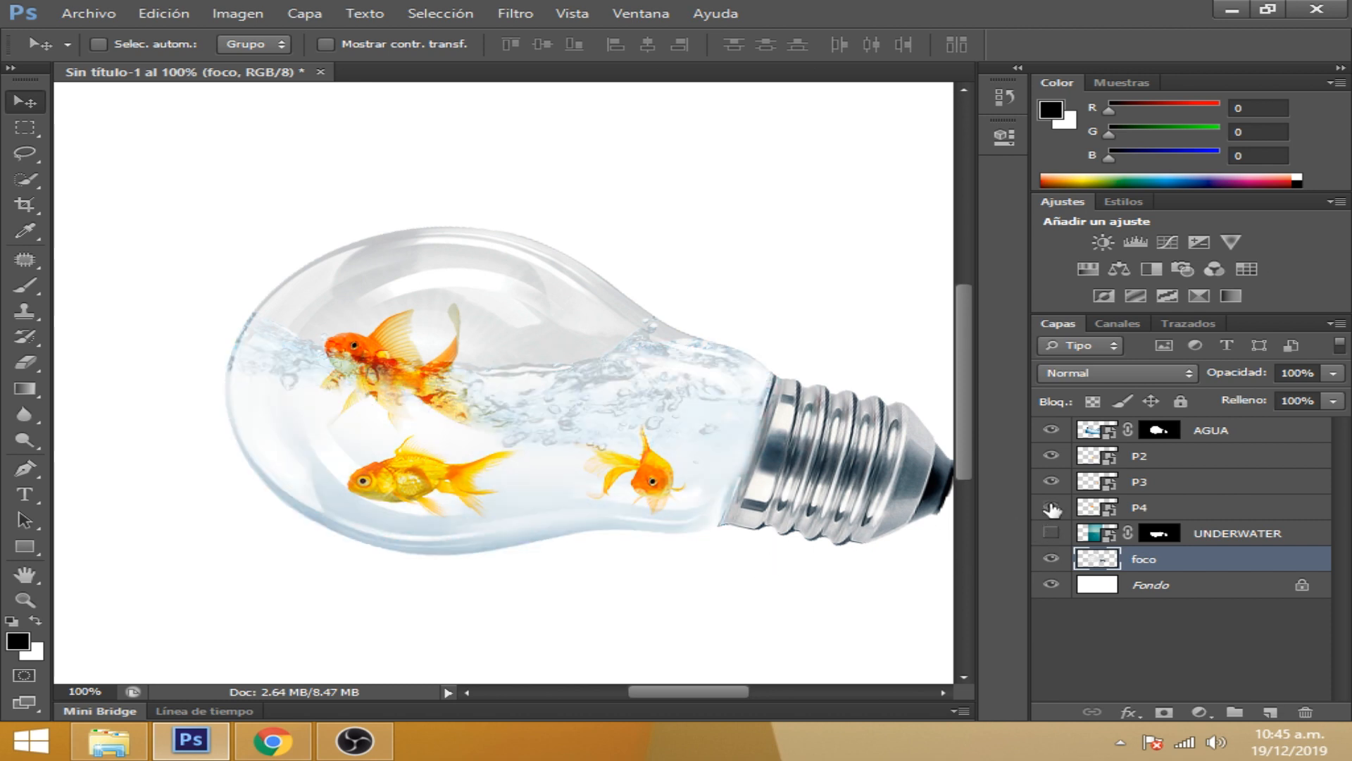
{"action": "left_click", "coordinate": [1052, 506]}
{"action": "left_click", "coordinate": [1051, 506]}
{"action": "left_click", "coordinate": [1051, 533]}
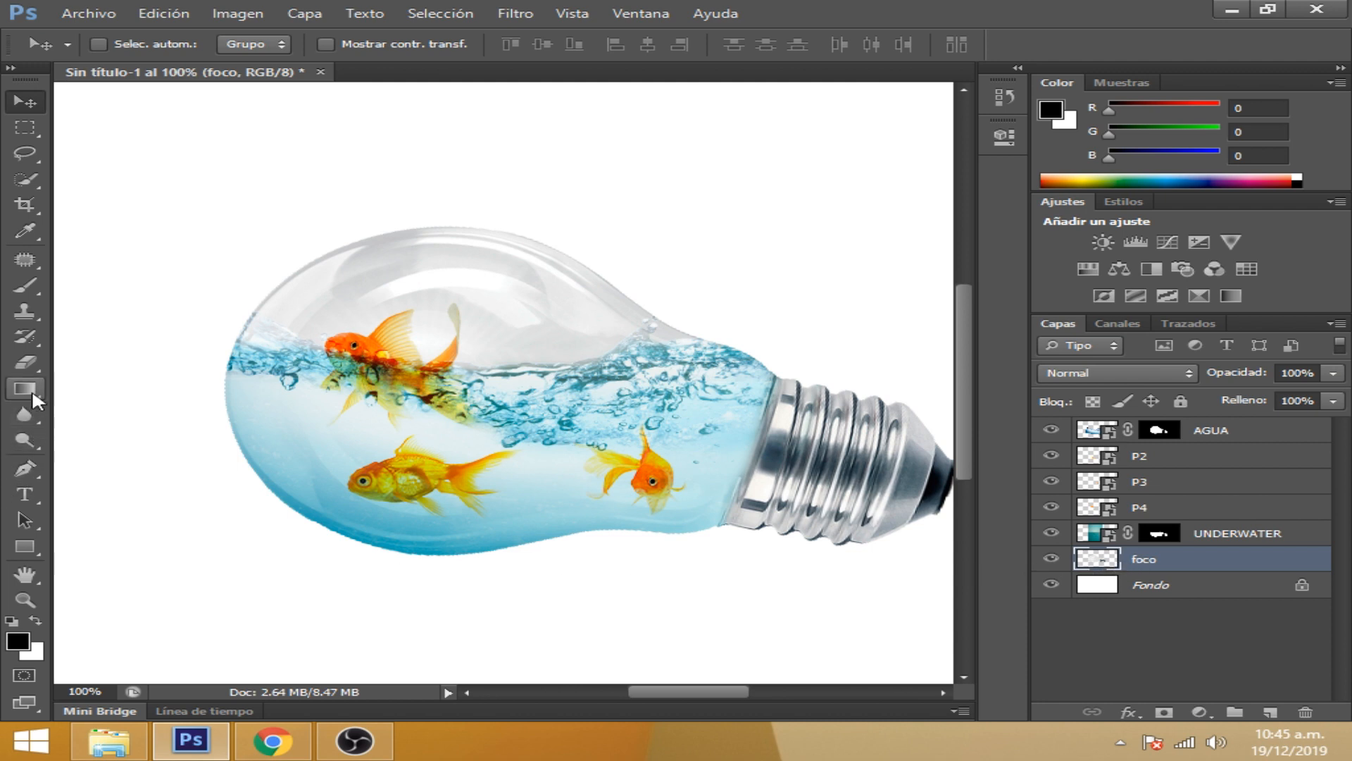
Soften the glass outline on the foco layer with the Desenfocar tool at size 13 and 50% intensity
{"action": "left_click", "coordinate": [31, 411]}
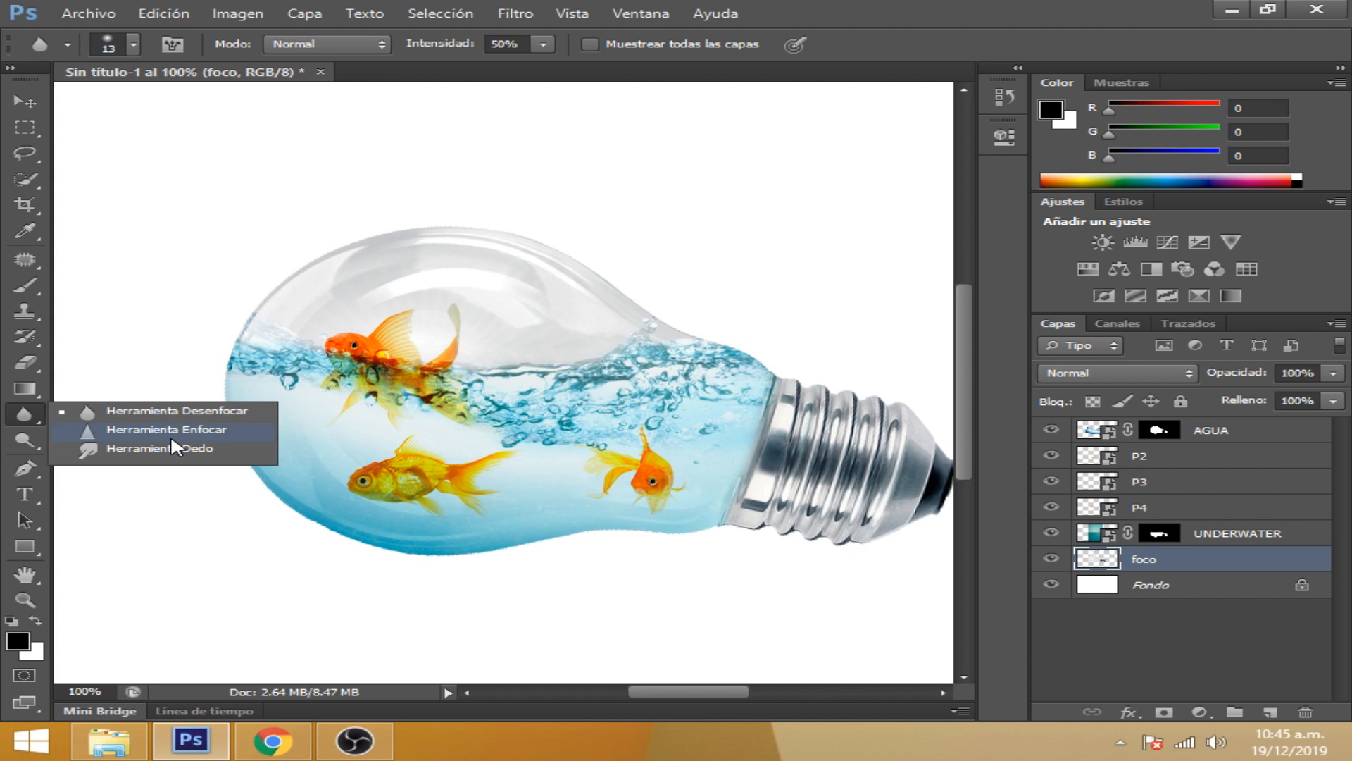
{"action": "left_click", "coordinate": [198, 414]}
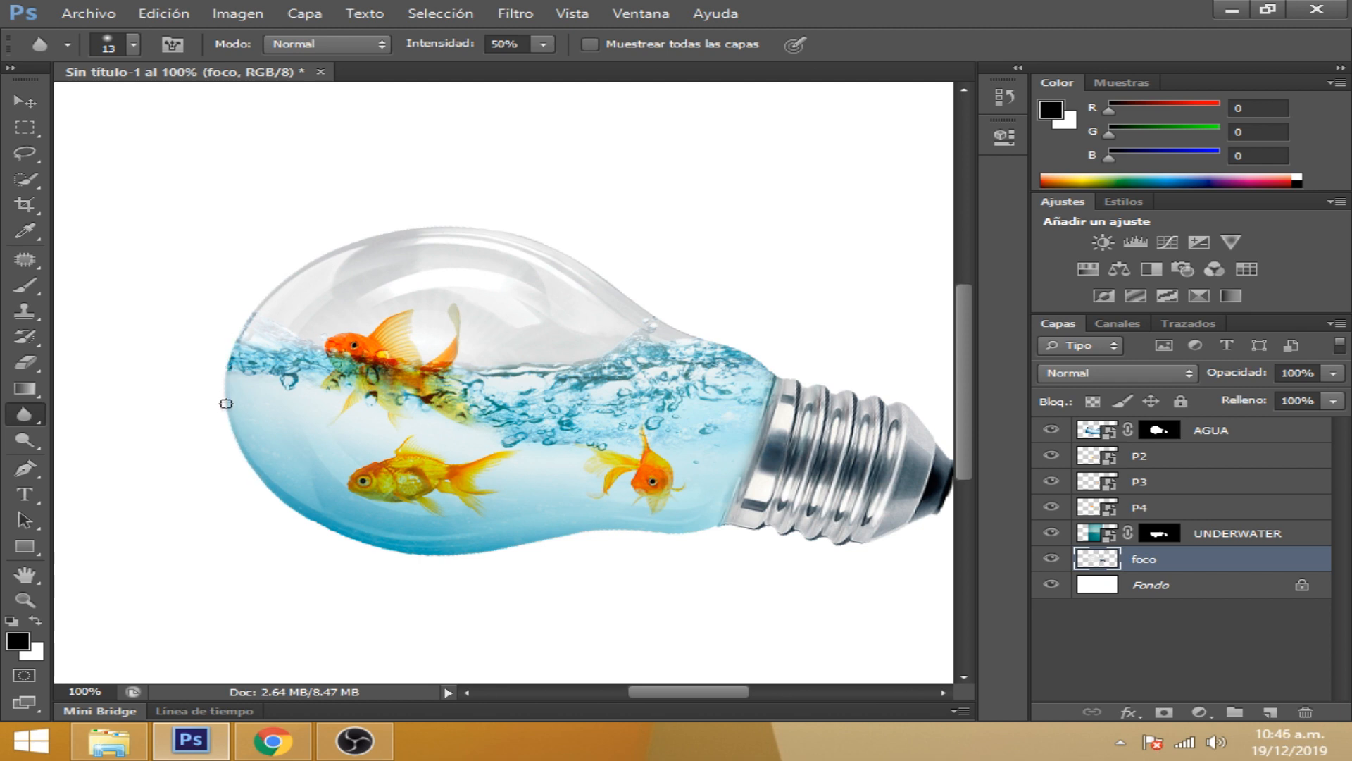
{"action": "mouse_move", "coordinate": [231, 437]}
{"action": "left_mouse_down"}
{"action": "mouse_move", "coordinate": [281, 508]}
{"action": "mouse_move", "coordinate": [331, 532]}
{"action": "left_mouse_up"}
{"action": "mouse_move", "coordinate": [487, 553]}
{"action": "left_mouse_down"}
{"action": "mouse_move", "coordinate": [714, 528]}
{"action": "mouse_move", "coordinate": [480, 552]}
{"action": "left_mouse_up"}
{"action": "mouse_move", "coordinate": [362, 546]}
{"action": "left_mouse_down"}
{"action": "mouse_move", "coordinate": [298, 517]}
{"action": "mouse_move", "coordinate": [225, 440]}
{"action": "mouse_move", "coordinate": [237, 462]}
{"action": "mouse_move", "coordinate": [218, 374]}
{"action": "left_mouse_up"}
{"action": "mouse_move", "coordinate": [792, 383]}
{"action": "left_mouse_down"}
{"action": "mouse_move", "coordinate": [508, 229]}
{"action": "mouse_move", "coordinate": [443, 221]}
{"action": "mouse_move", "coordinate": [286, 263]}
{"action": "left_mouse_up"}
Target the UNDERWATER mask and the AGUA mask, blurring the AGUA mask along the bulb's lower glass edge
{"action": "left_click", "coordinate": [1164, 538]}
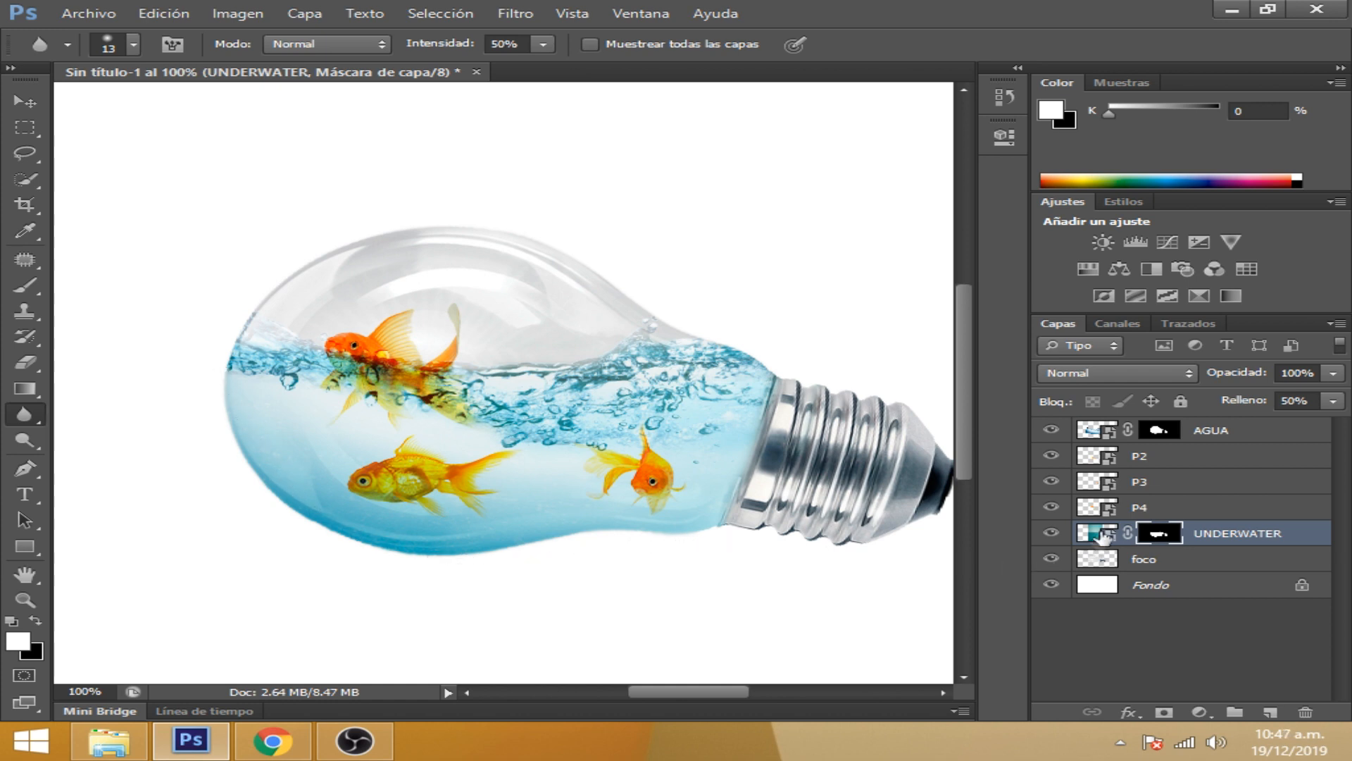
{"action": "left_click", "coordinate": [1155, 430]}
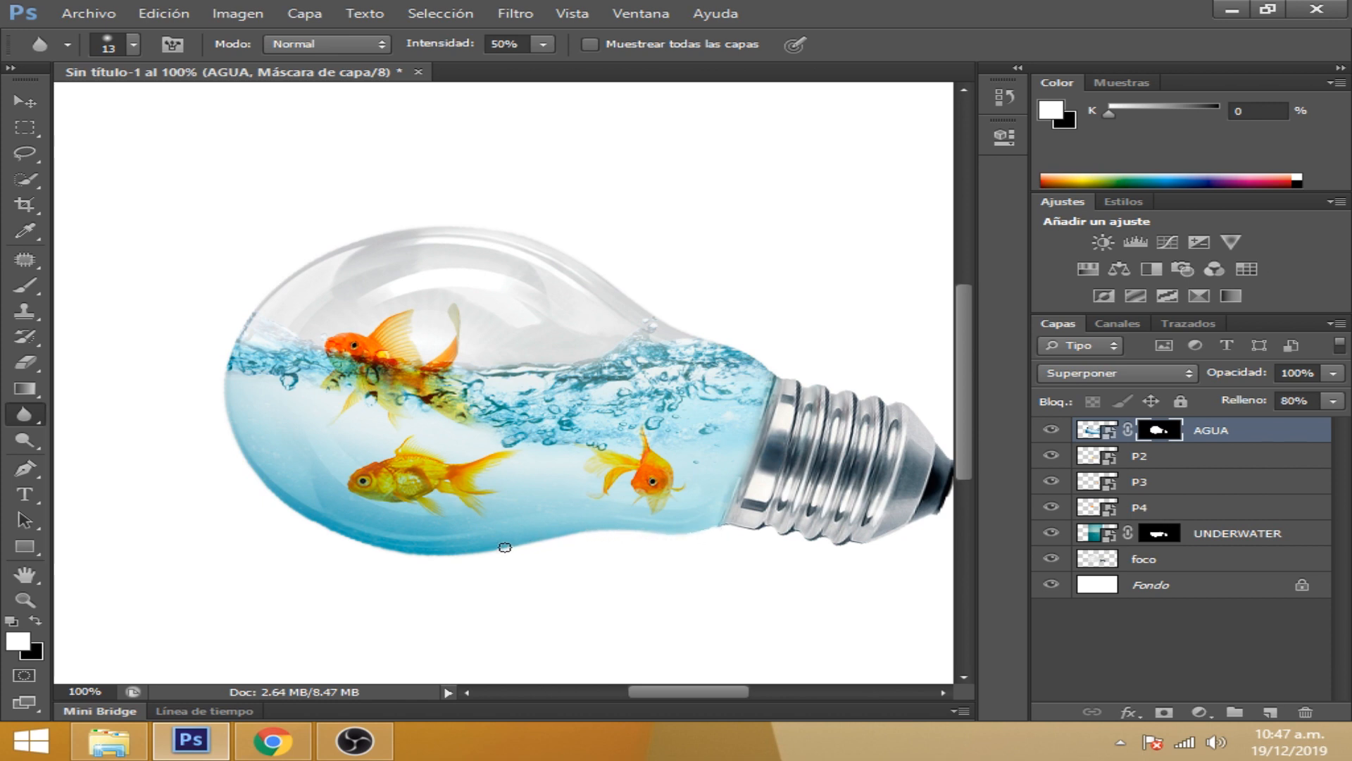
{"action": "mouse_move", "coordinate": [368, 549]}
{"action": "left_mouse_down"}
{"action": "mouse_move", "coordinate": [297, 516]}
{"action": "mouse_move", "coordinate": [229, 448]}
{"action": "mouse_move", "coordinate": [231, 433]}
{"action": "left_mouse_up"}
{"action": "left_click_drag", "start_coordinate": [429, 556], "coordinate": [268, 505]}
Prepare a gradient for the Fondo layer, lightening the gray start color of its gray-to-white transition
{"action": "key", "text": "ctrl+minus"}
{"action": "key", "text": "ctrl+minus"}
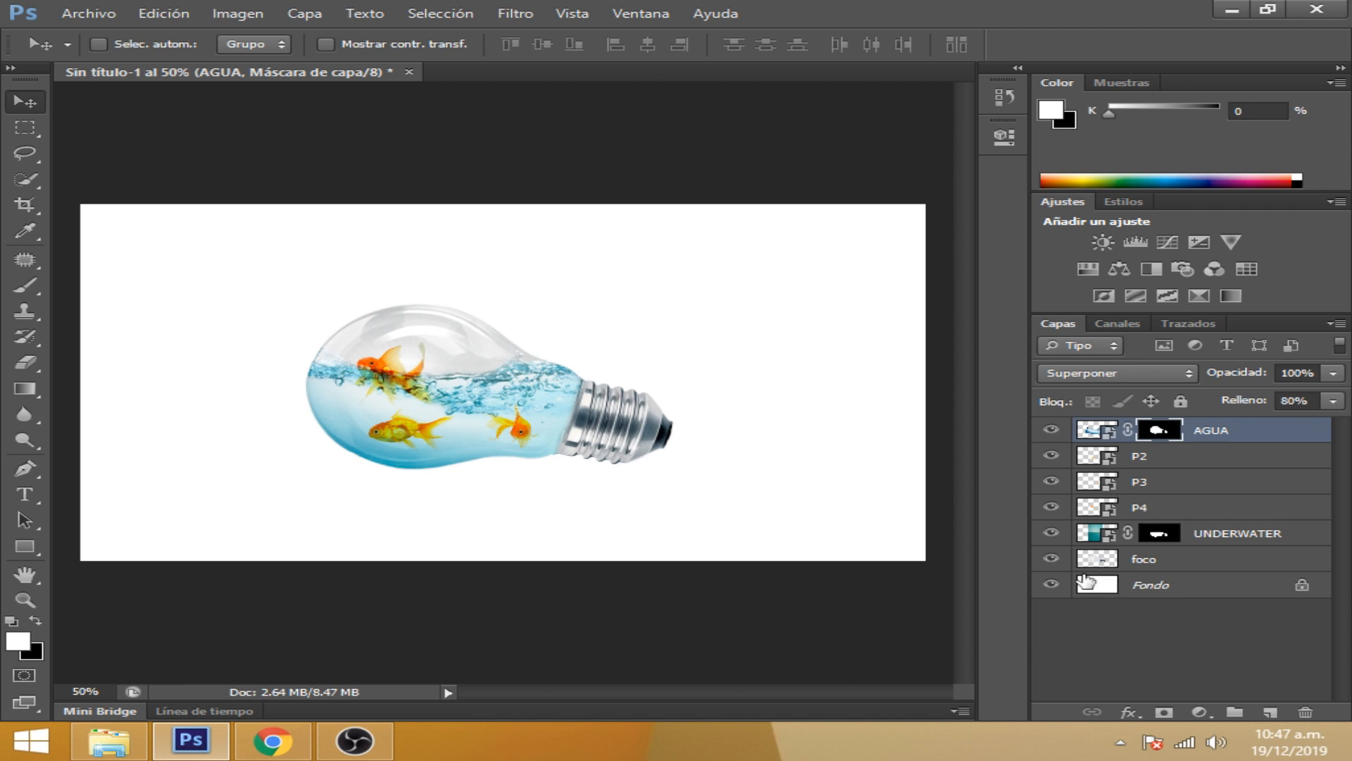
{"action": "left_click", "coordinate": [1148, 586]}
{"action": "left_click", "coordinate": [29, 387]}
{"action": "left_click", "coordinate": [151, 44]}
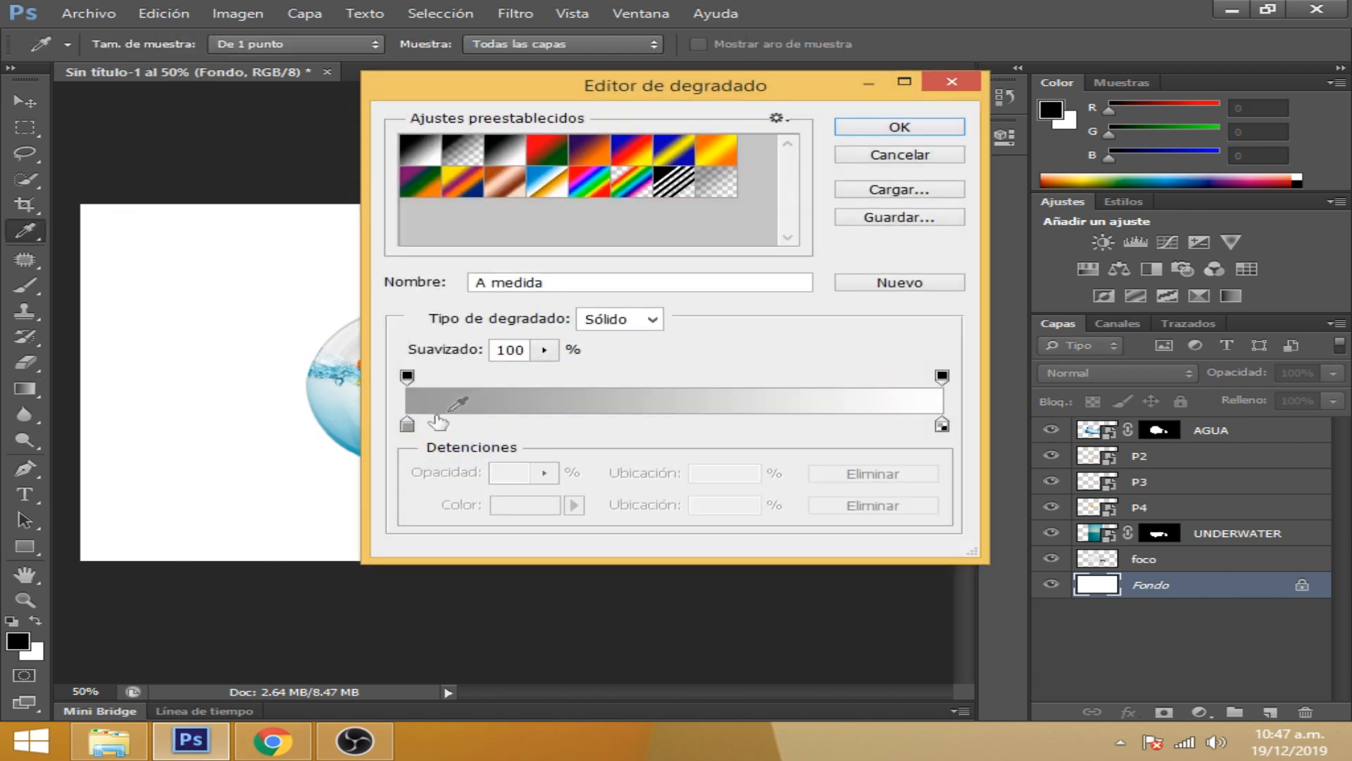
{"action": "double_click", "coordinate": [407, 424]}
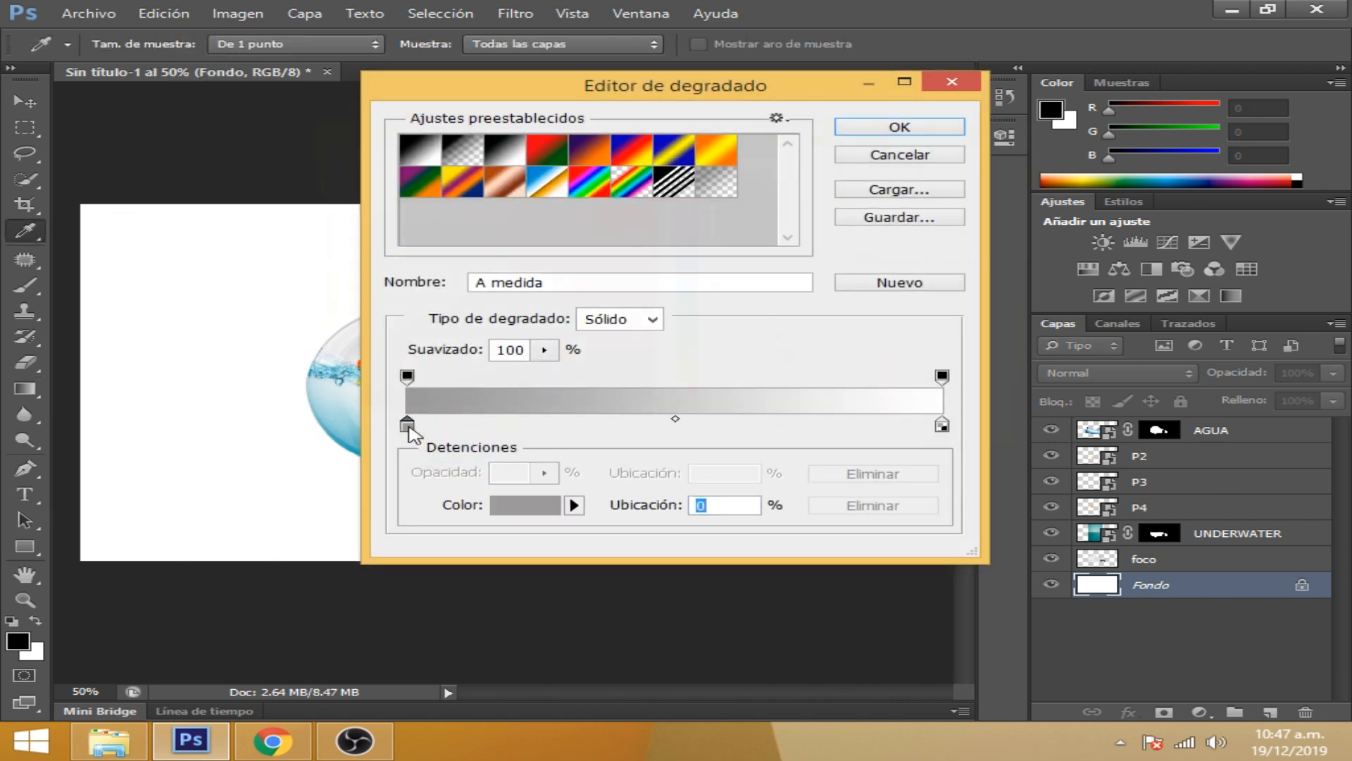
{"action": "left_click", "coordinate": [322, 256]}
{"action": "left_click_drag", "start_coordinate": [323, 256], "coordinate": [323, 244]}
{"action": "left_click", "coordinate": [856, 168]}
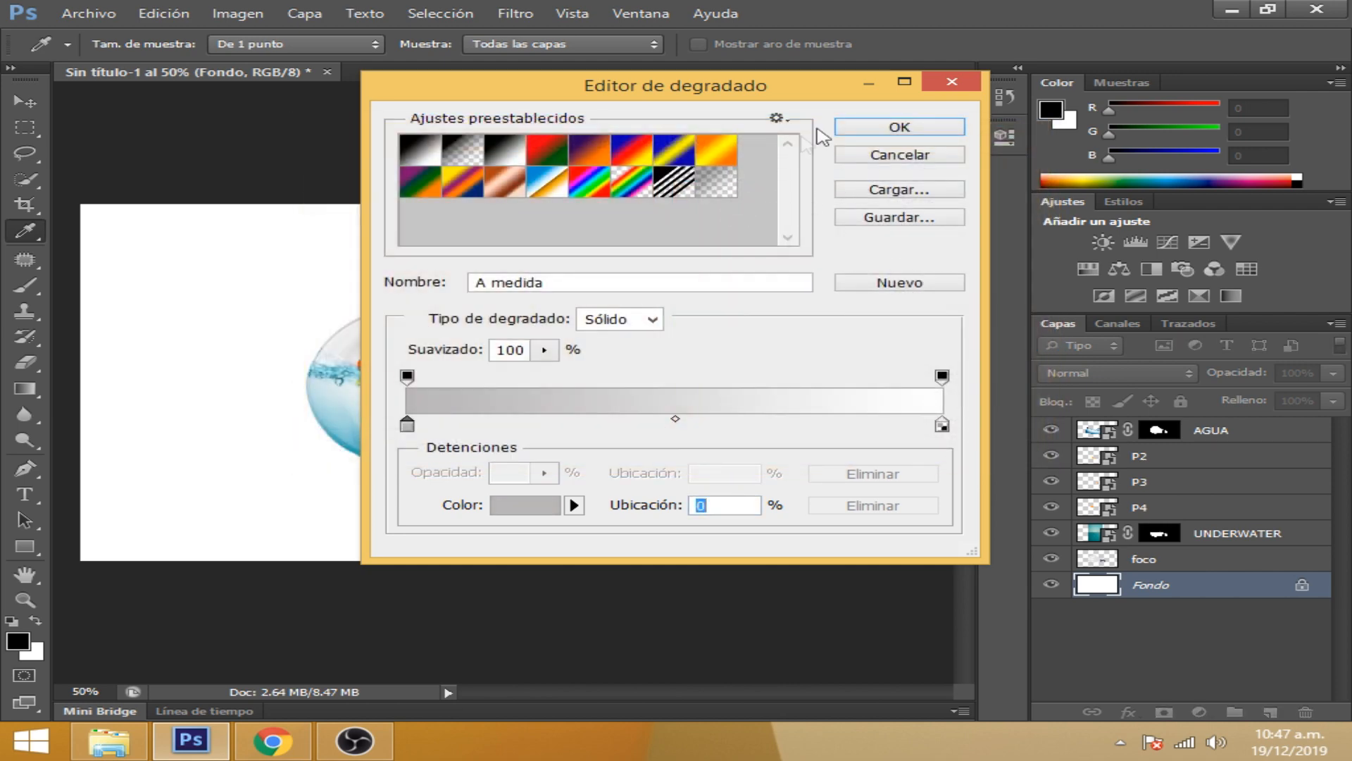
{"action": "left_click", "coordinate": [855, 127]}
Fill the Fondo layer with a vertical linear gradient, gray at the canvas's lower edge and fading to white around the bulb's middle
{"action": "left_click_drag", "start_coordinate": [462, 556], "coordinate": [464, 225]}
{"action": "left_click_drag", "start_coordinate": [441, 541], "coordinate": [439, 243]}
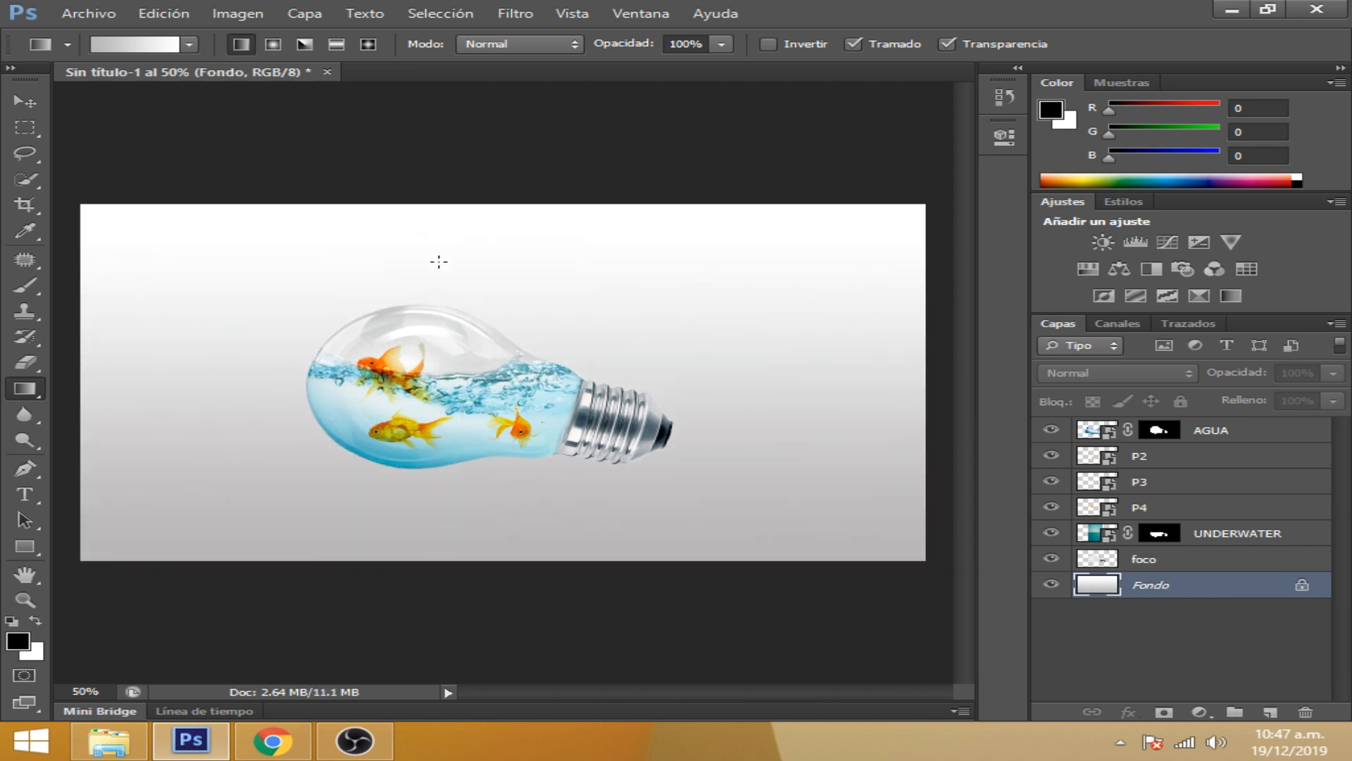
{"action": "left_click_drag", "start_coordinate": [417, 544], "coordinate": [421, 346]}
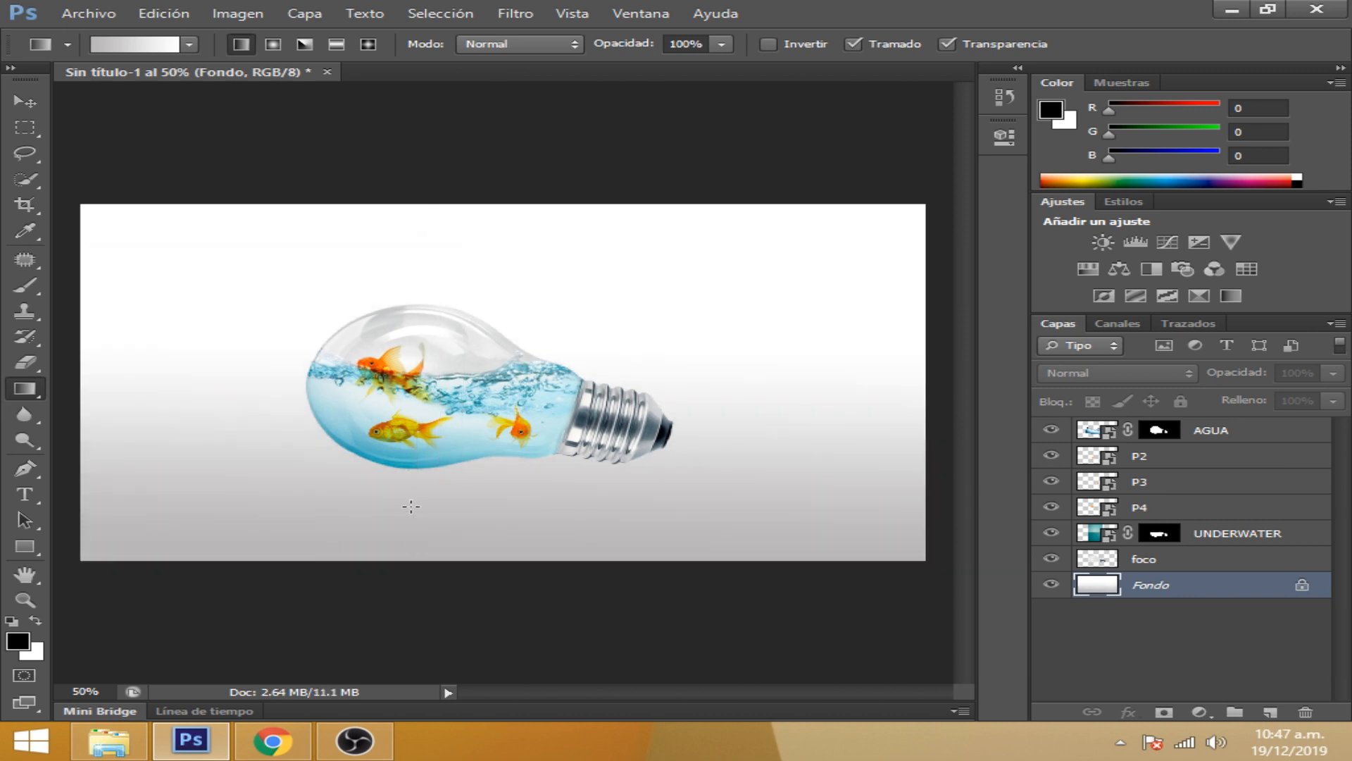
{"action": "left_click_drag", "start_coordinate": [438, 542], "coordinate": [451, 347]}
{"action": "left_click_drag", "start_coordinate": [448, 529], "coordinate": [445, 334]}
{"action": "left_click_drag", "start_coordinate": [441, 552], "coordinate": [438, 360]}
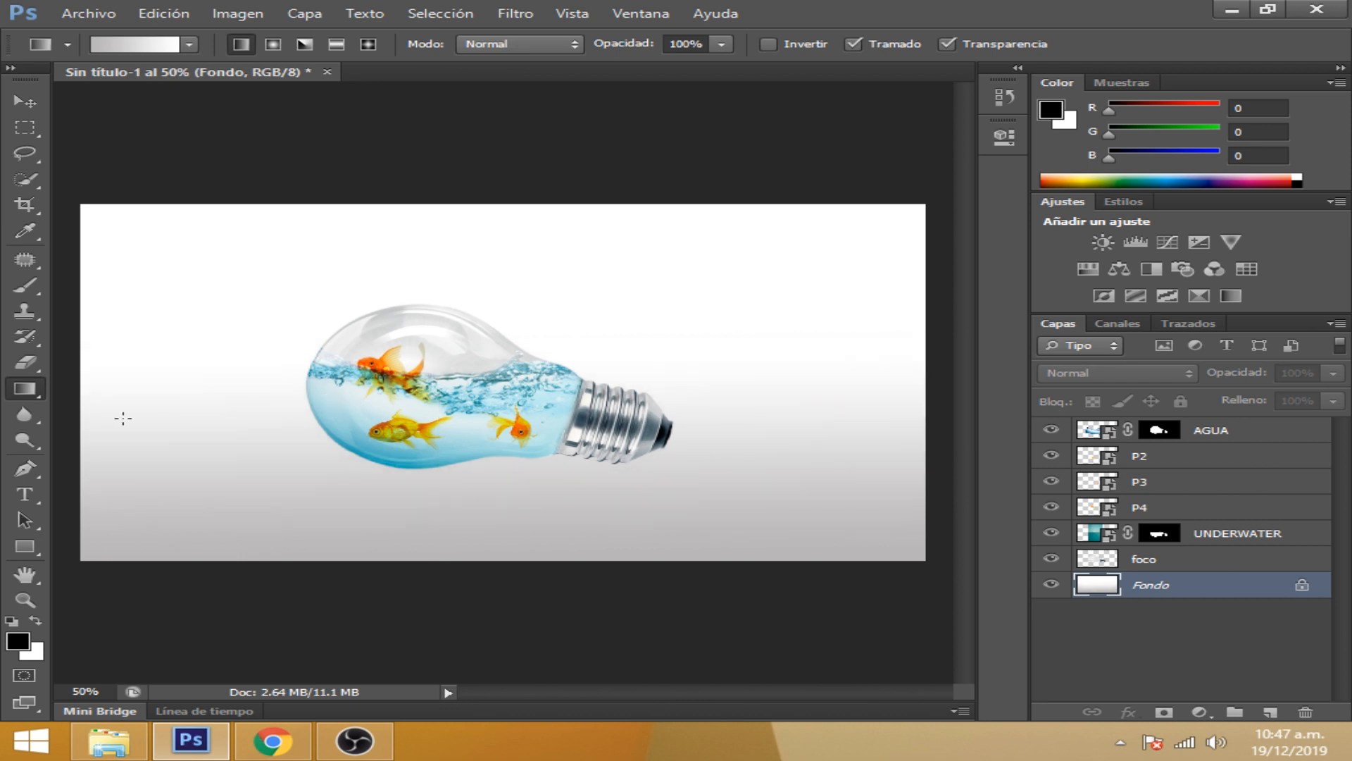
{"action": "left_click", "coordinate": [32, 100]}
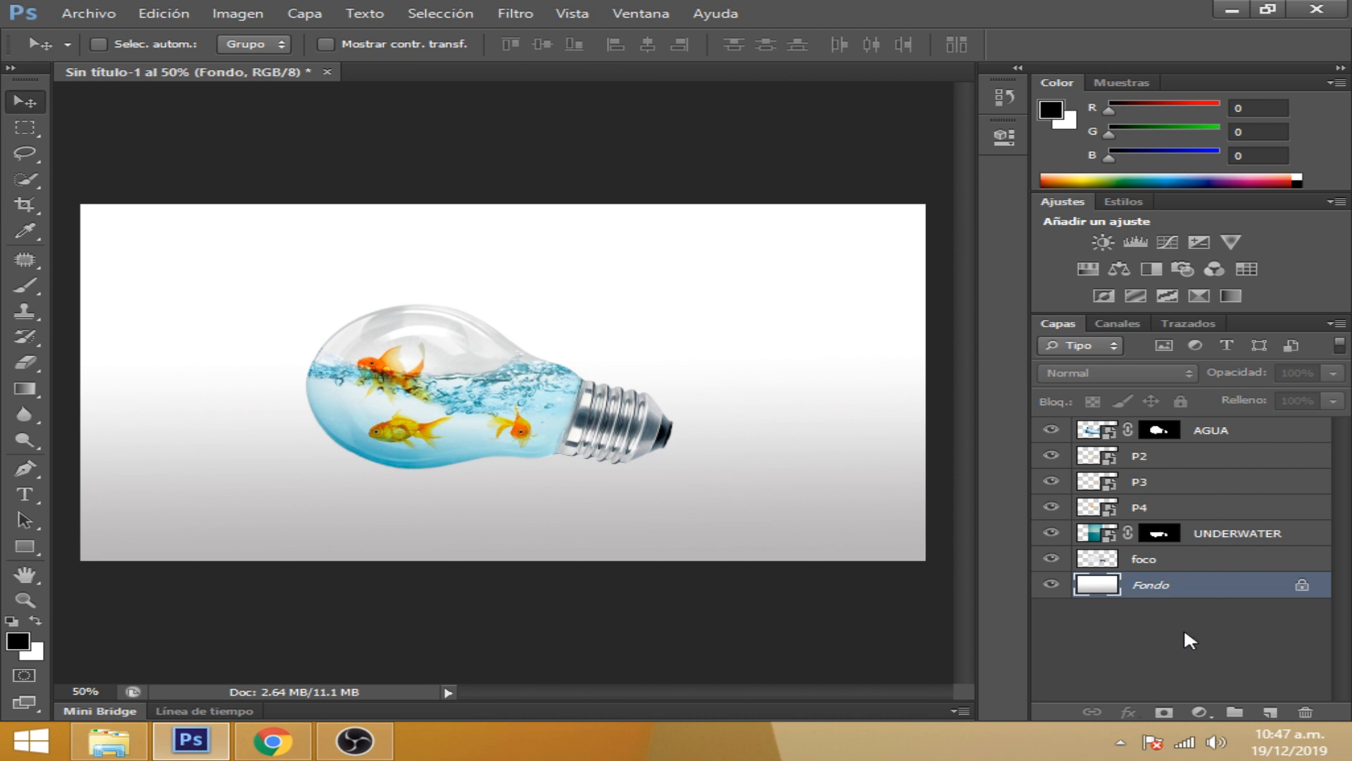
Add a drop shadow to the foco layer with a 95 px distance and a much larger size for a soft, blurred edge
{"action": "left_click", "coordinate": [1183, 566]}
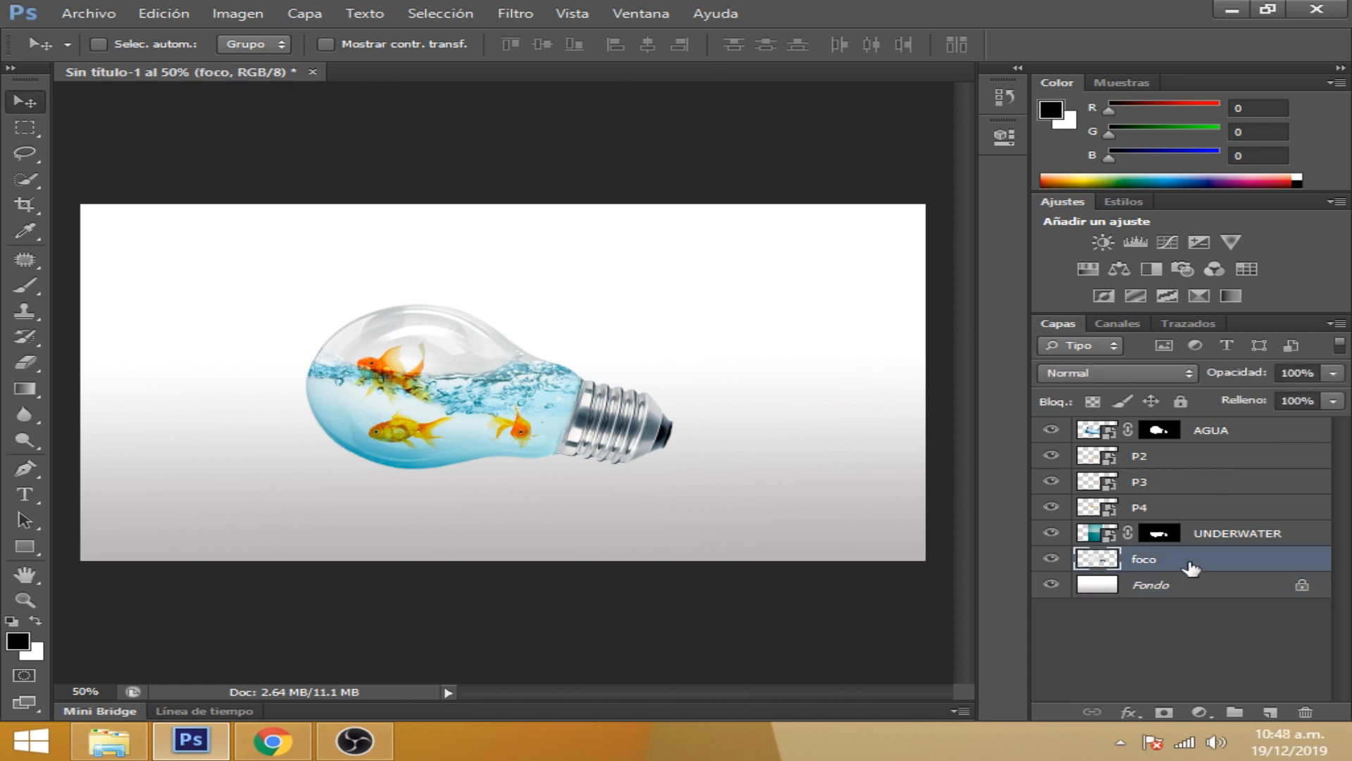
{"action": "right_click", "coordinate": [1189, 560]}
{"action": "left_click", "coordinate": [936, 58]}
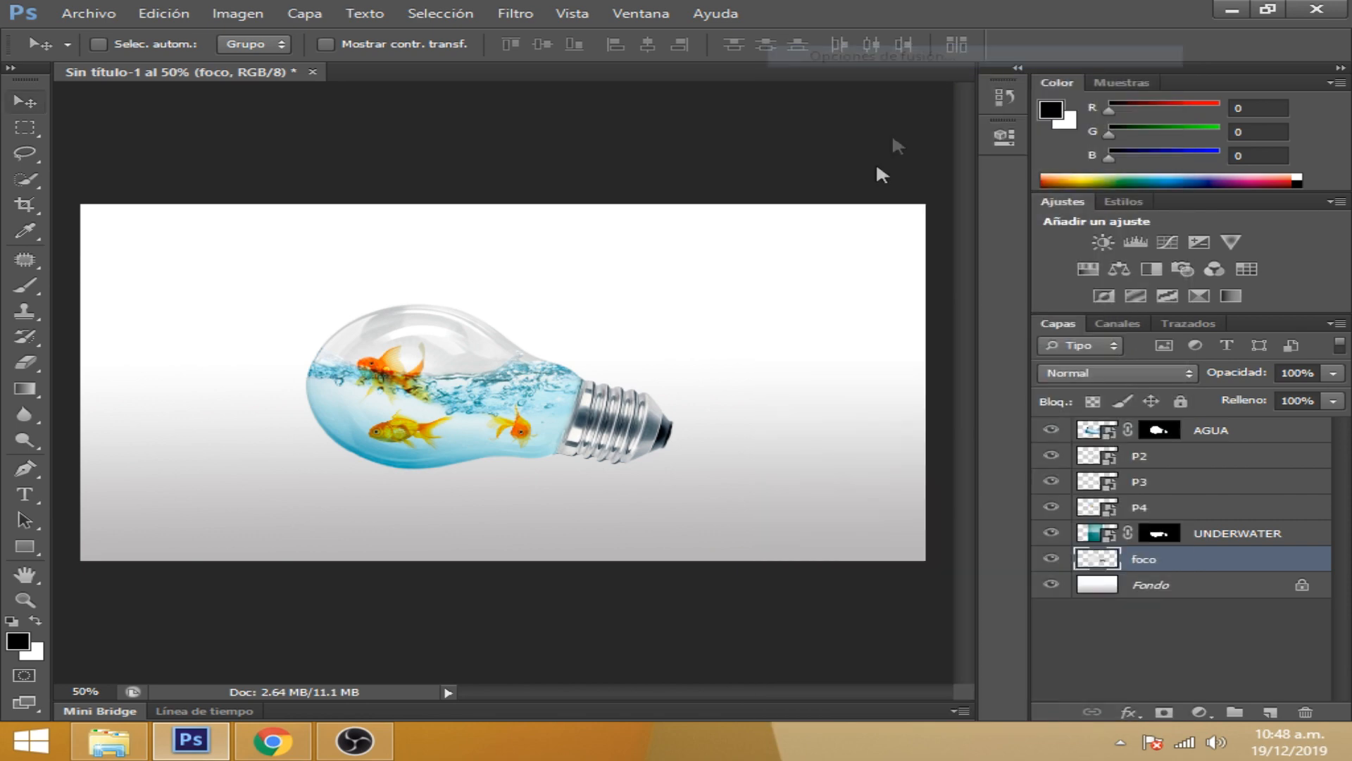
{"action": "left_click", "coordinate": [370, 512]}
{"action": "left_click_drag", "start_coordinate": [627, 201], "coordinate": [1004, 131]}
{"action": "left_click_drag", "start_coordinate": [1036, 280], "coordinate": [1127, 290]}
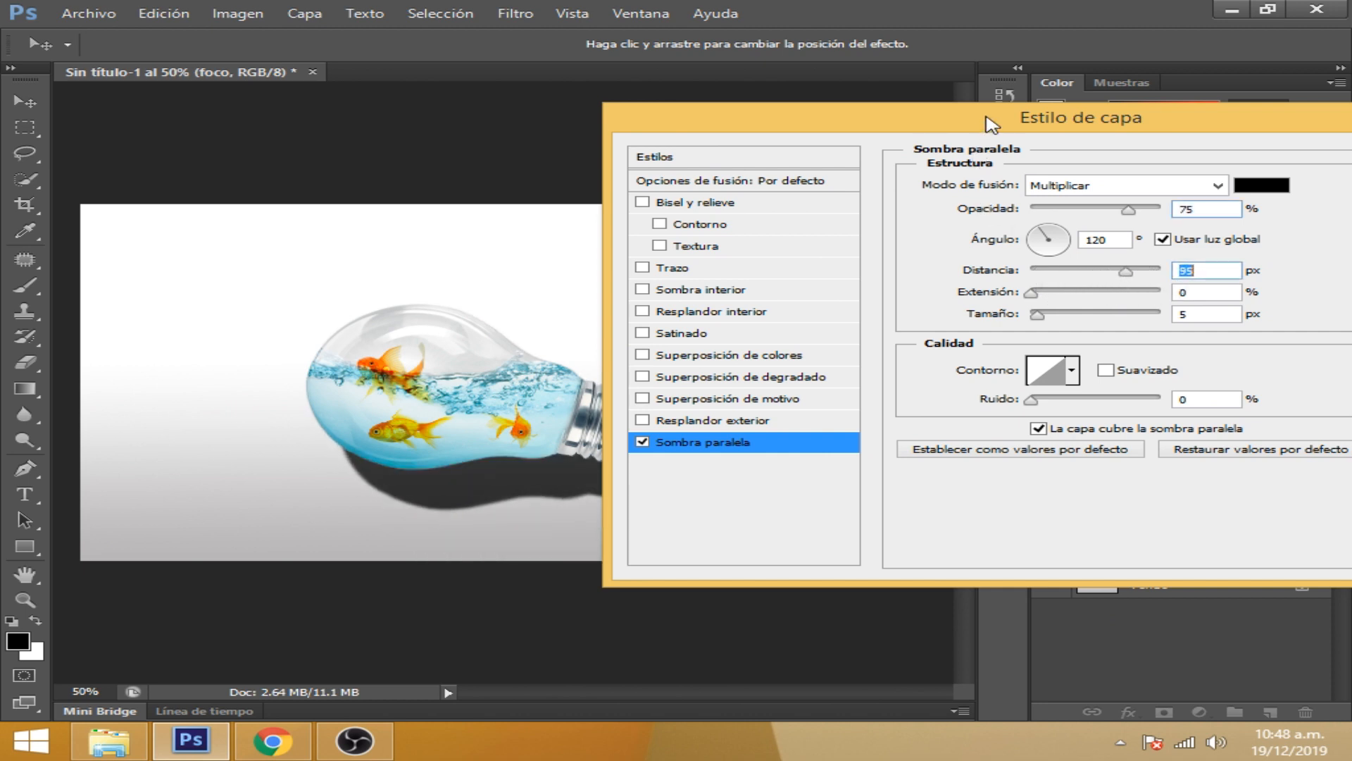
{"action": "left_click_drag", "start_coordinate": [992, 123], "coordinate": [1166, 141]}
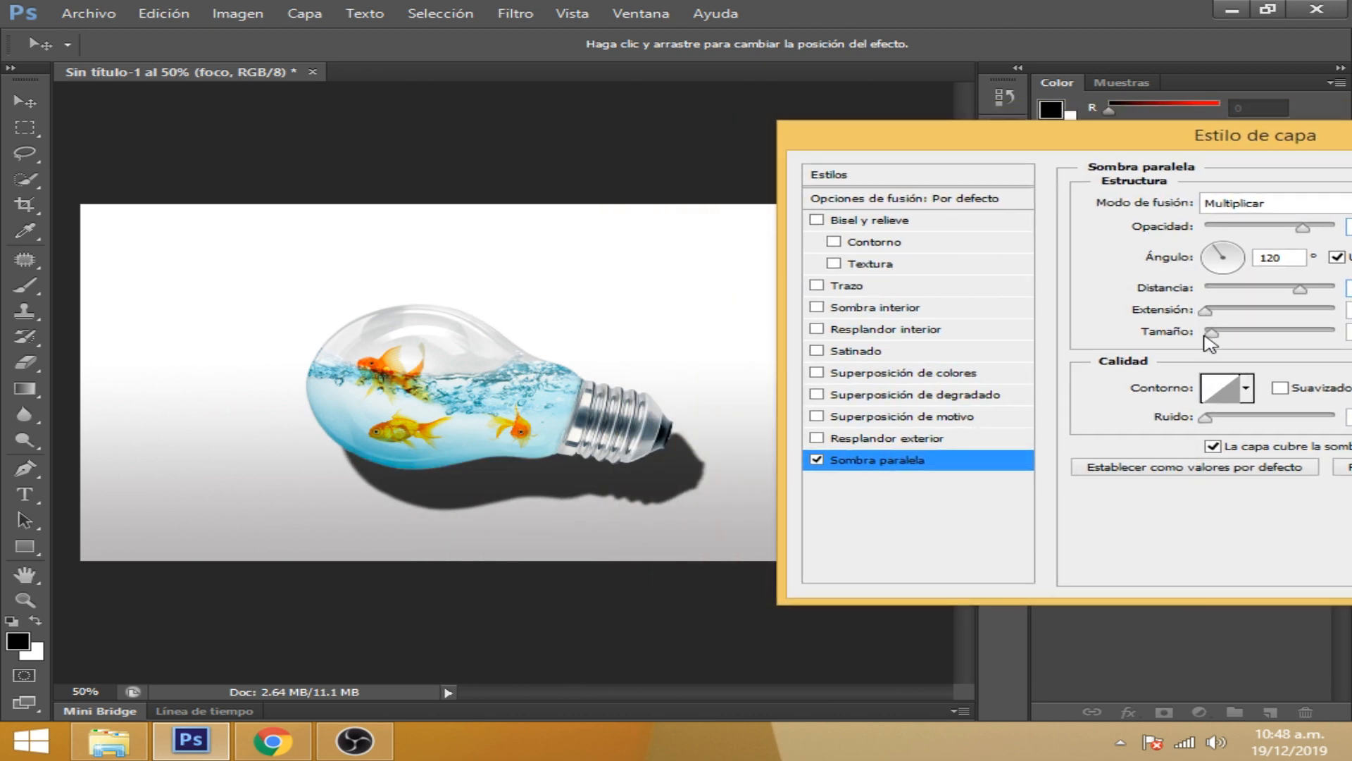
{"action": "left_click_drag", "start_coordinate": [1206, 337], "coordinate": [1262, 330]}
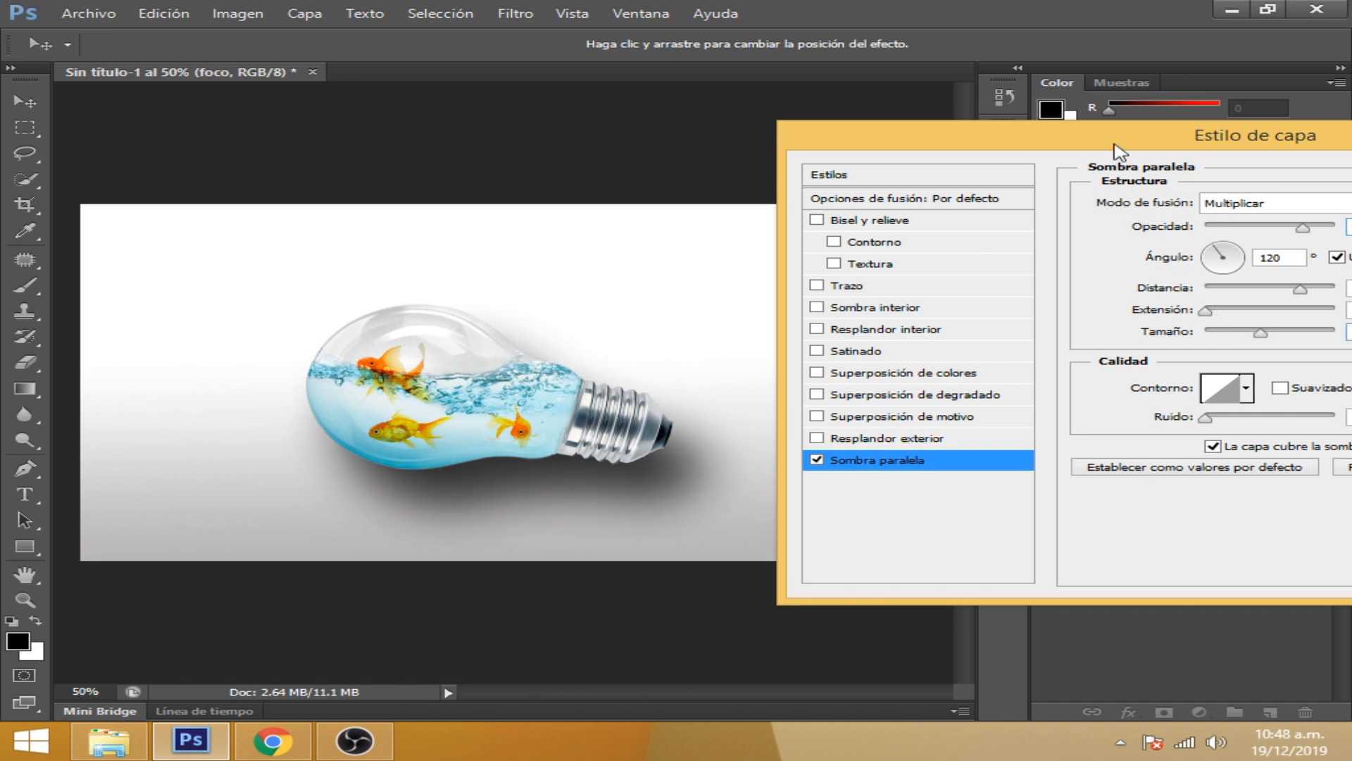
{"action": "left_click_drag", "start_coordinate": [1120, 140], "coordinate": [812, 194]}
{"action": "left_click", "coordinate": [1307, 222]}
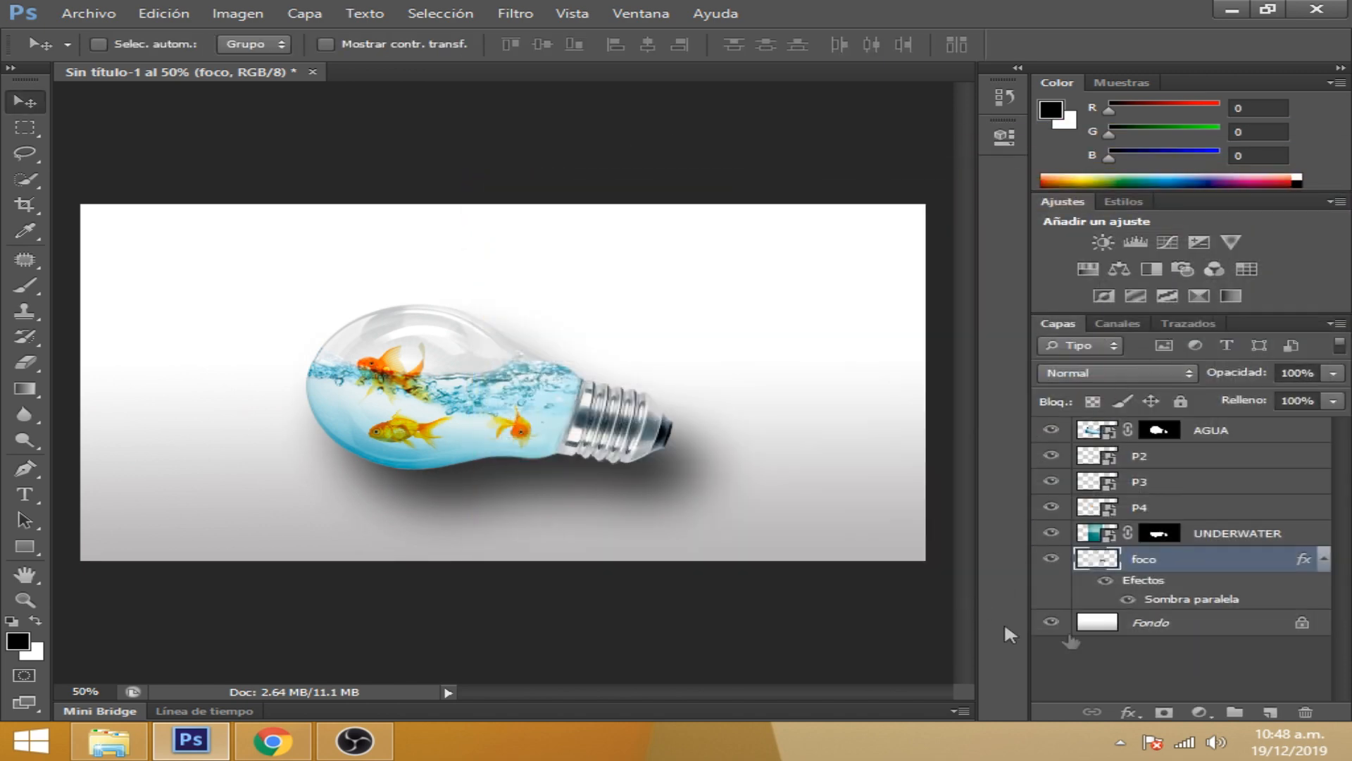
Convert the foco layer's drop shadow effect into its own layer and rename that layer sombra
{"action": "right_click", "coordinate": [1317, 571]}
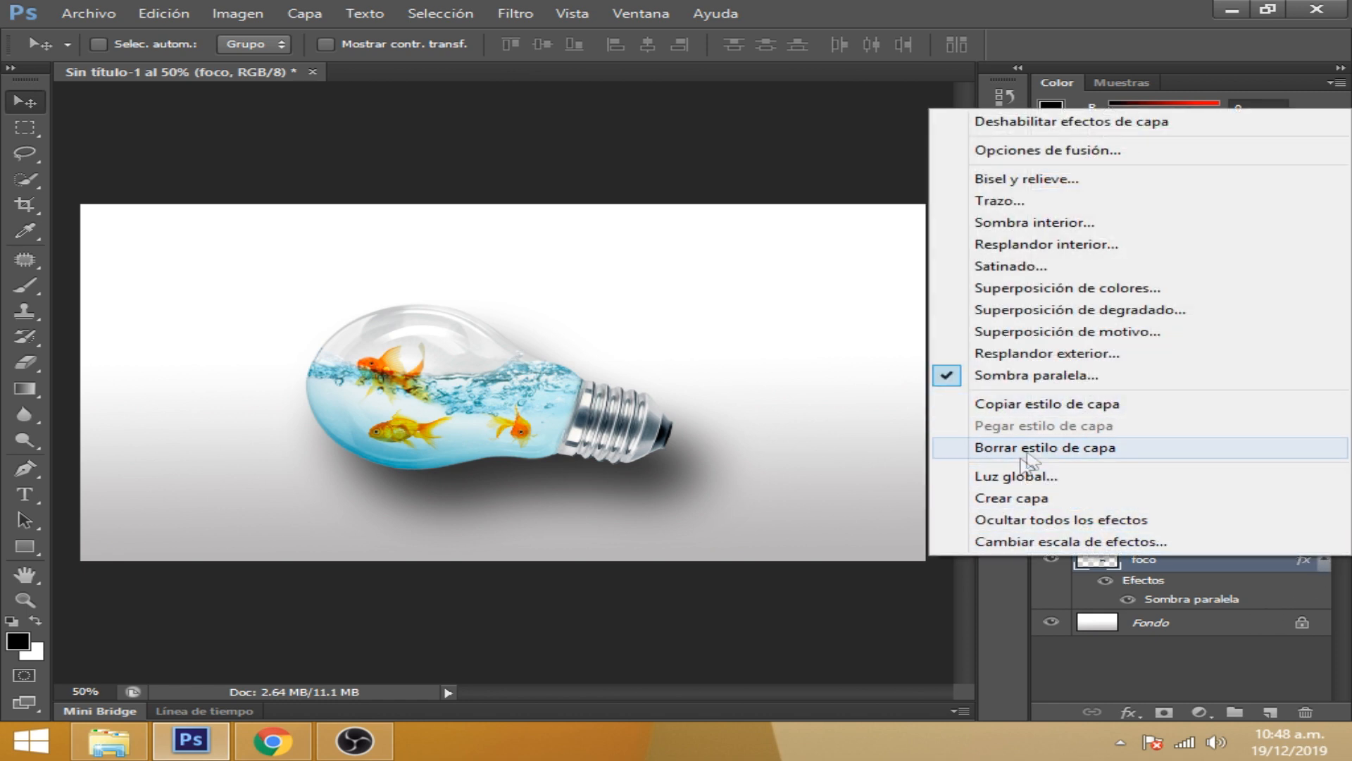
{"action": "left_click", "coordinate": [1029, 498]}
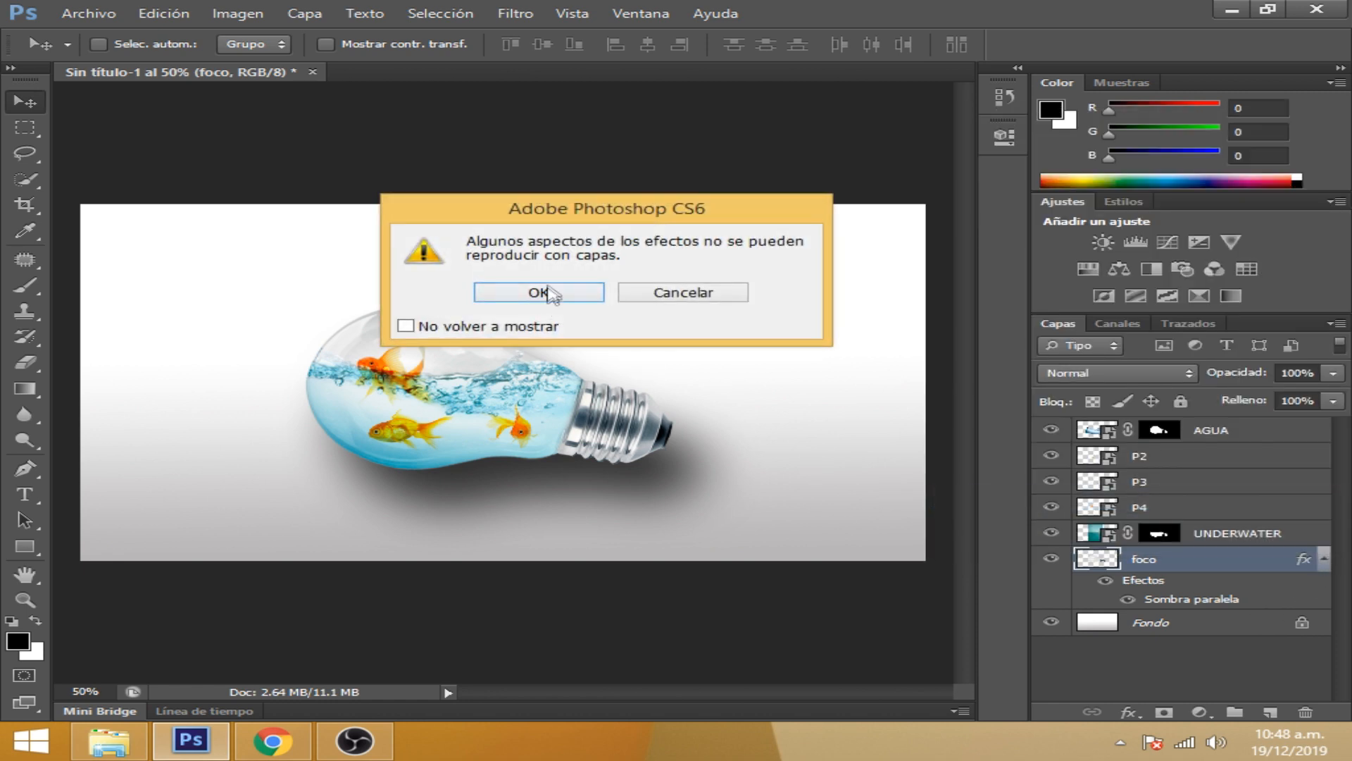
{"action": "left_click", "coordinate": [550, 295]}
{"action": "double_click", "coordinate": [1137, 585]}
{"action": "key", "text": "BackSpace"}
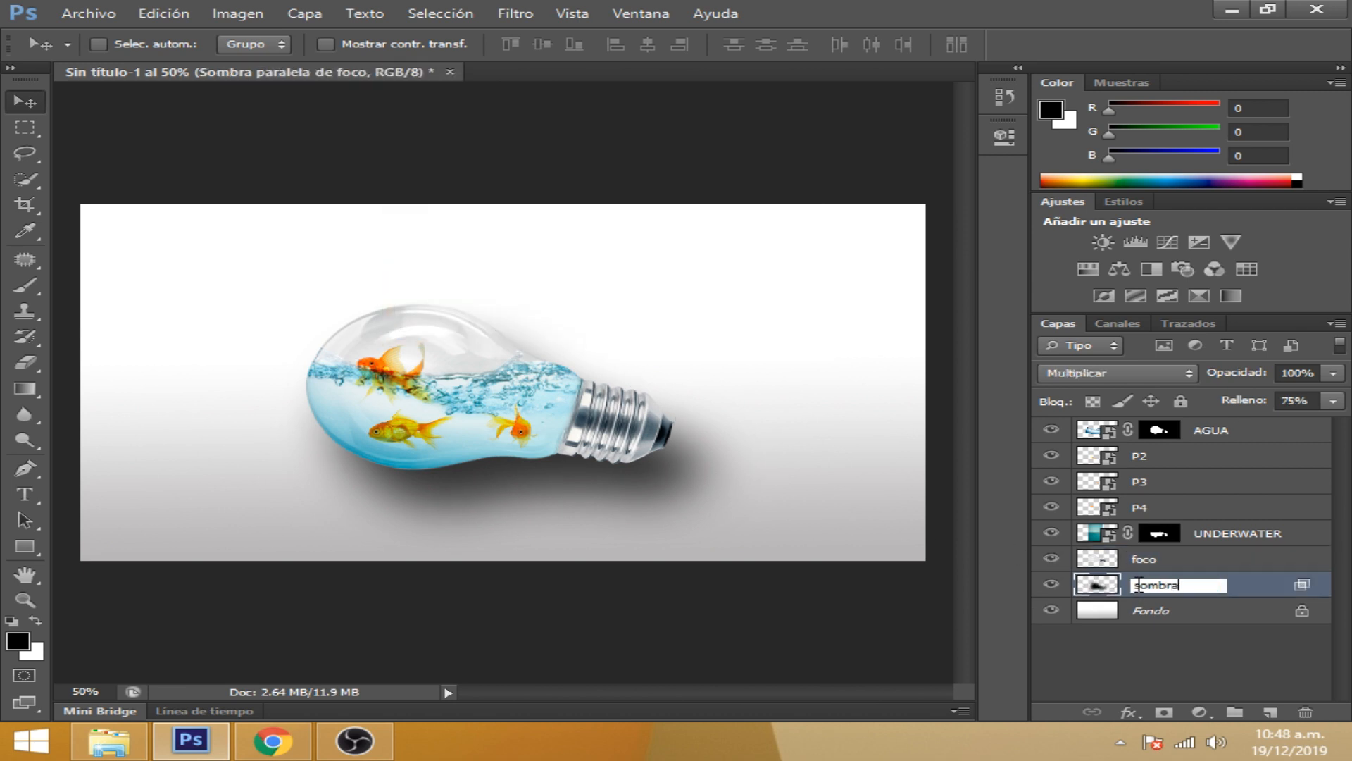
{"action": "left_click", "coordinate": [1231, 594]}
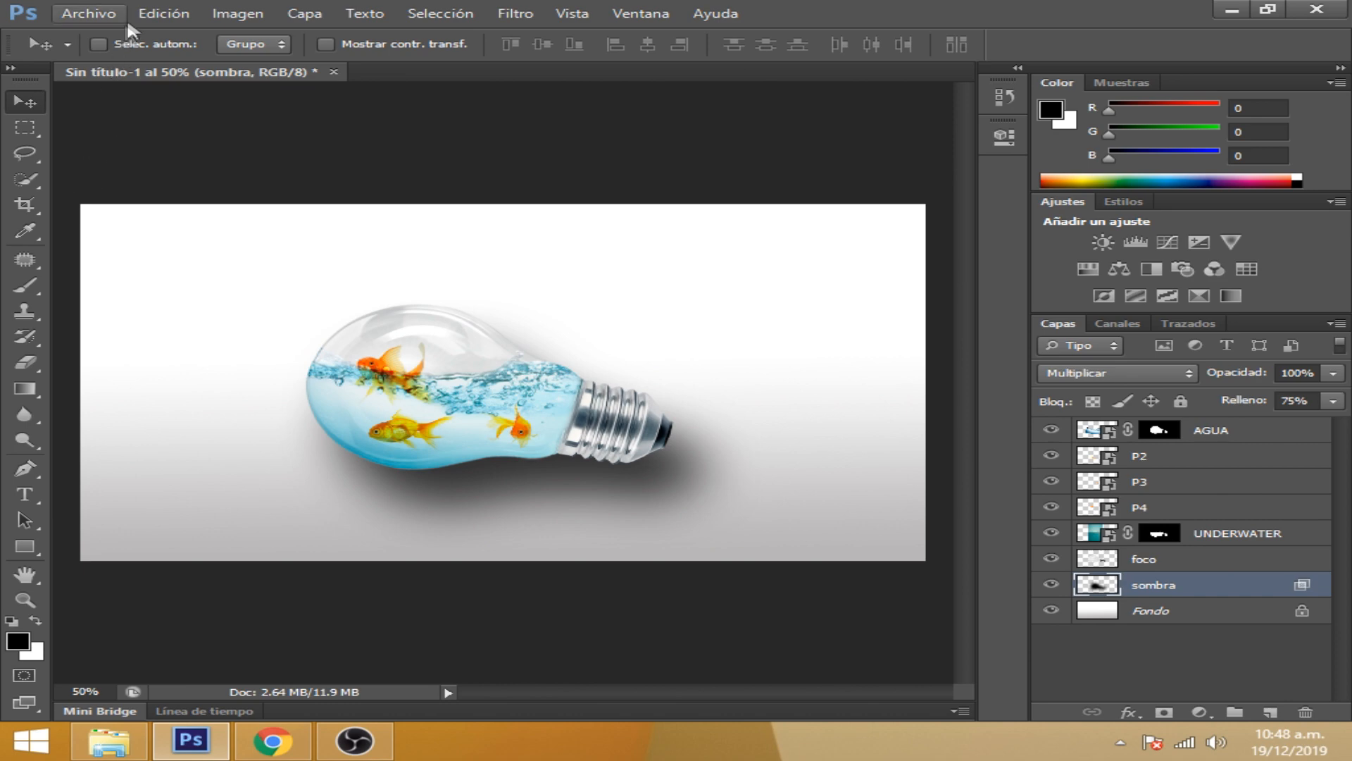
Flatten the sombra layer to about 32% height with a Distort transform and position it directly beneath the bulb
{"action": "left_click", "coordinate": [157, 12]}
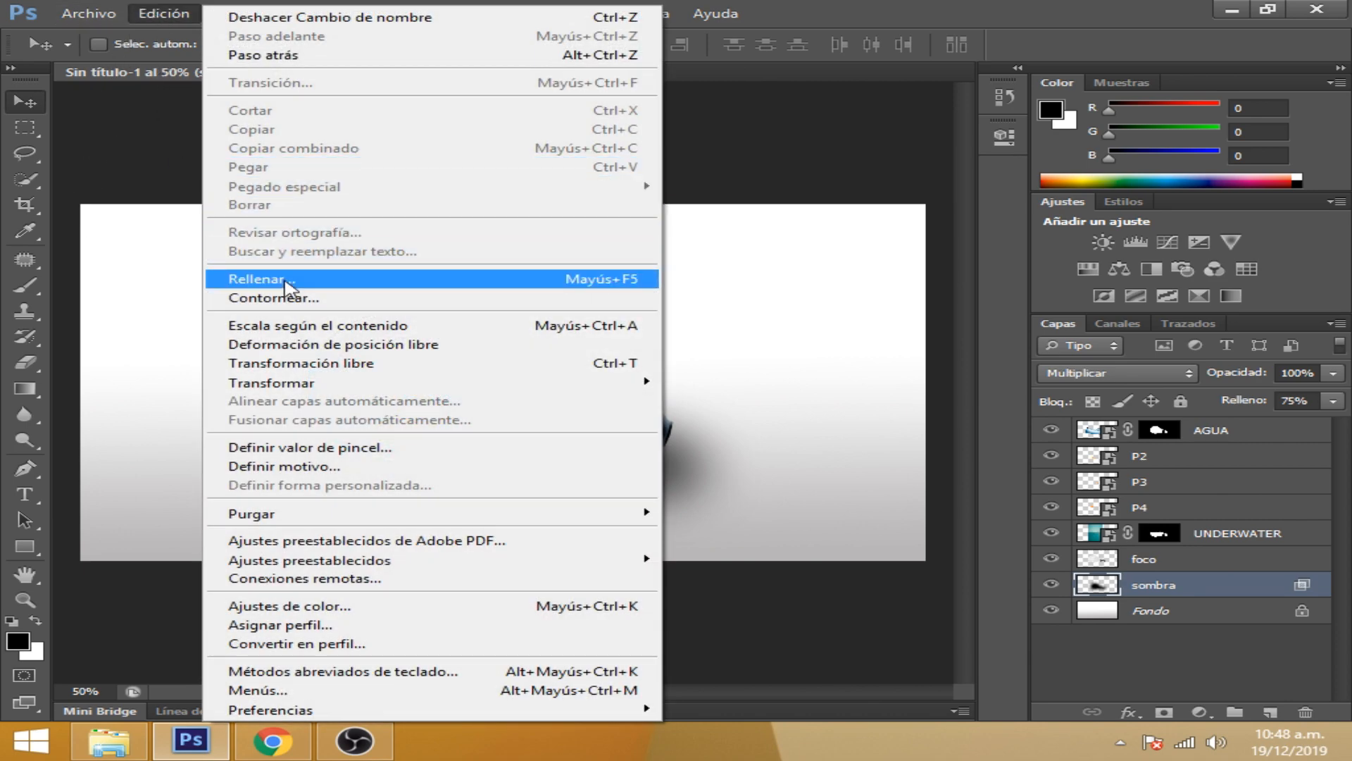
{"action": "left_click", "coordinate": [317, 364]}
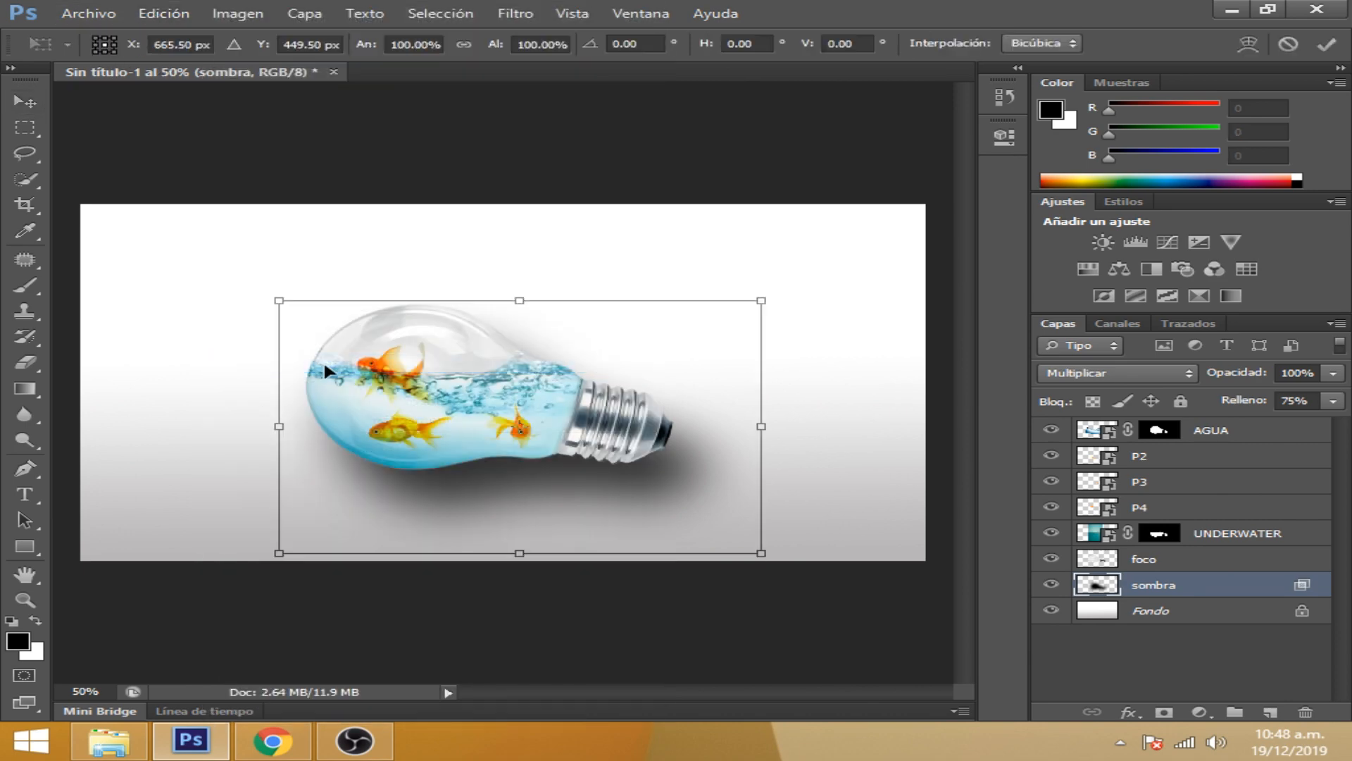
{"action": "right_click", "coordinate": [446, 367]}
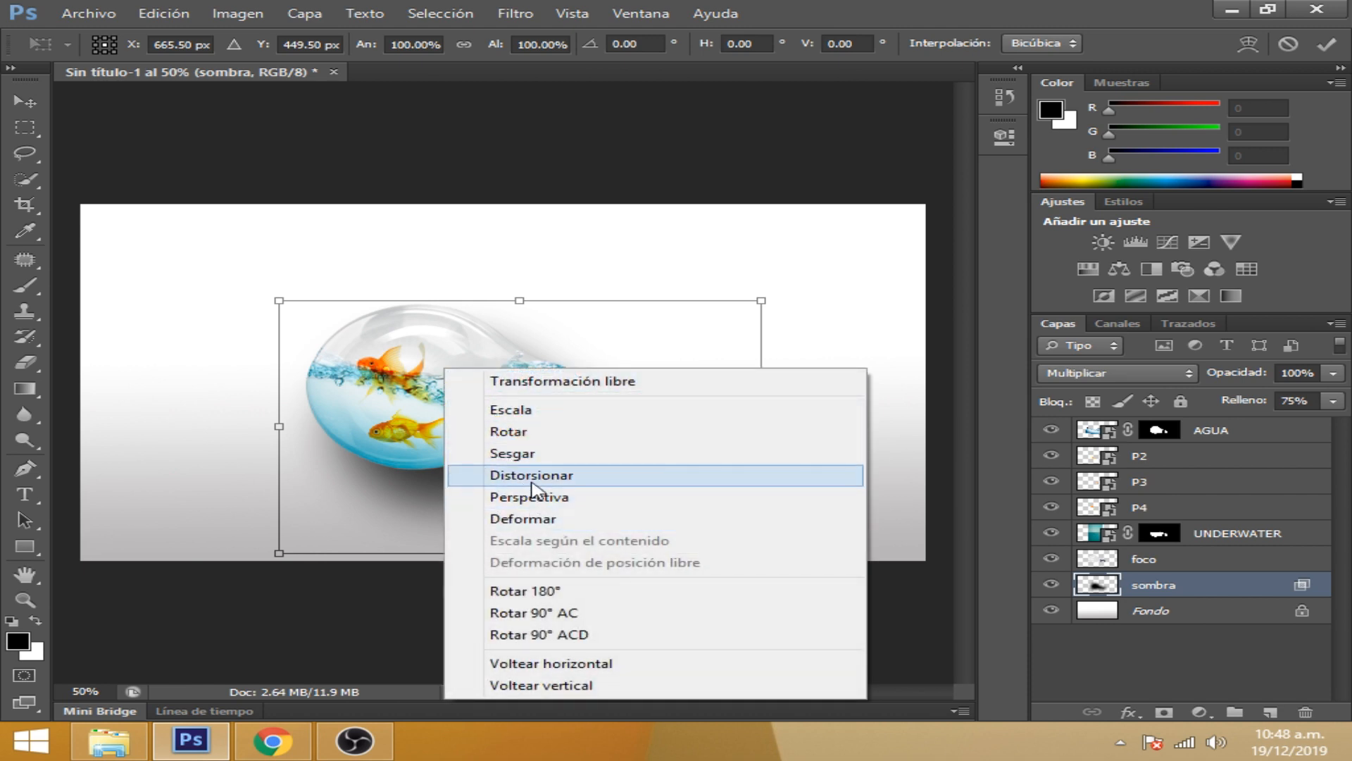
{"action": "left_click", "coordinate": [530, 475]}
{"action": "left_click_drag", "start_coordinate": [519, 300], "coordinate": [521, 447]}
{"action": "left_click_drag", "start_coordinate": [478, 500], "coordinate": [470, 465]}
{"action": "mouse_move", "coordinate": [509, 514]}
{"action": "left_mouse_down"}
{"action": "mouse_move", "coordinate": [490, 476]}
{"action": "mouse_move", "coordinate": [510, 504]}
{"action": "left_mouse_up"}
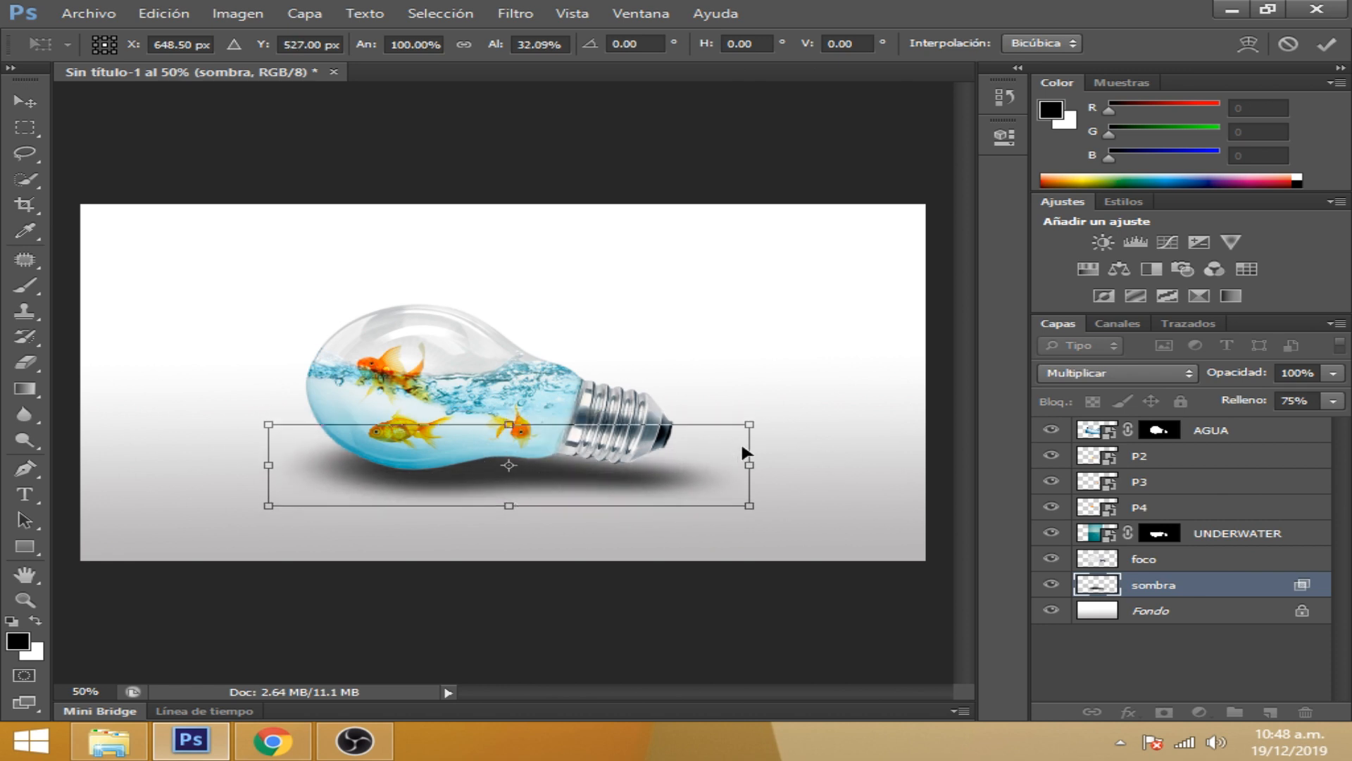
Adjust the corners of the shadow's distortion, raising the one under the bulb's tip slightly, and apply the transform
{"action": "left_click_drag", "start_coordinate": [752, 427], "coordinate": [748, 416]}
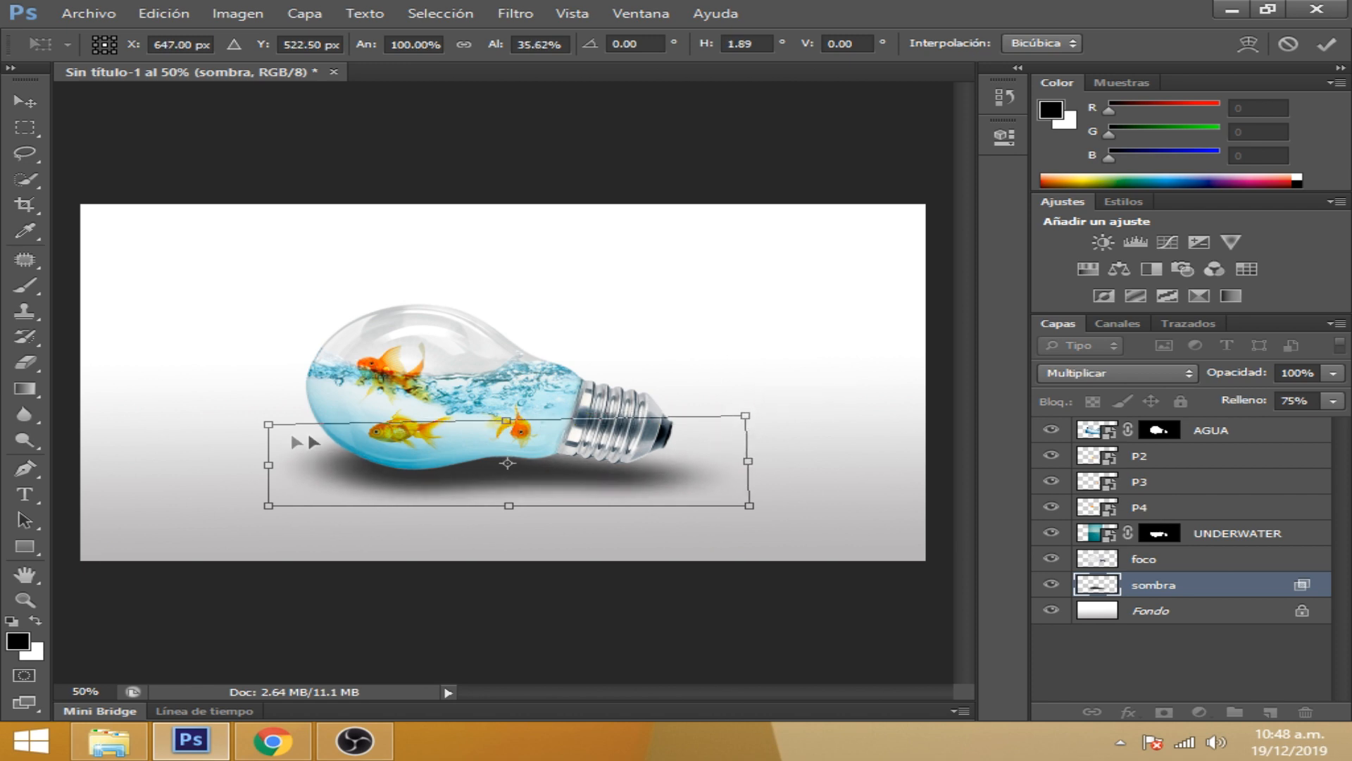
{"action": "left_click_drag", "start_coordinate": [273, 427], "coordinate": [274, 427]}
{"action": "left_click_drag", "start_coordinate": [752, 512], "coordinate": [748, 510]}
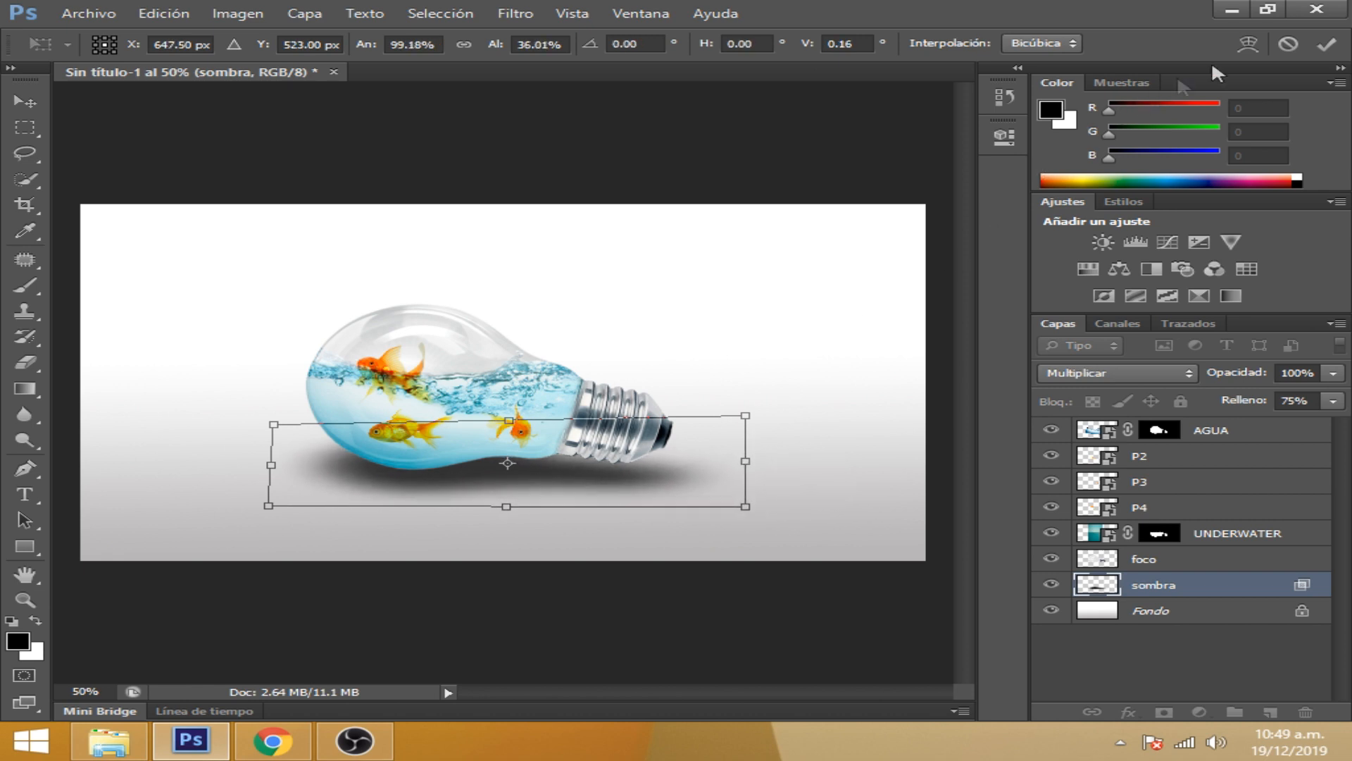
{"action": "left_click", "coordinate": [1328, 46]}
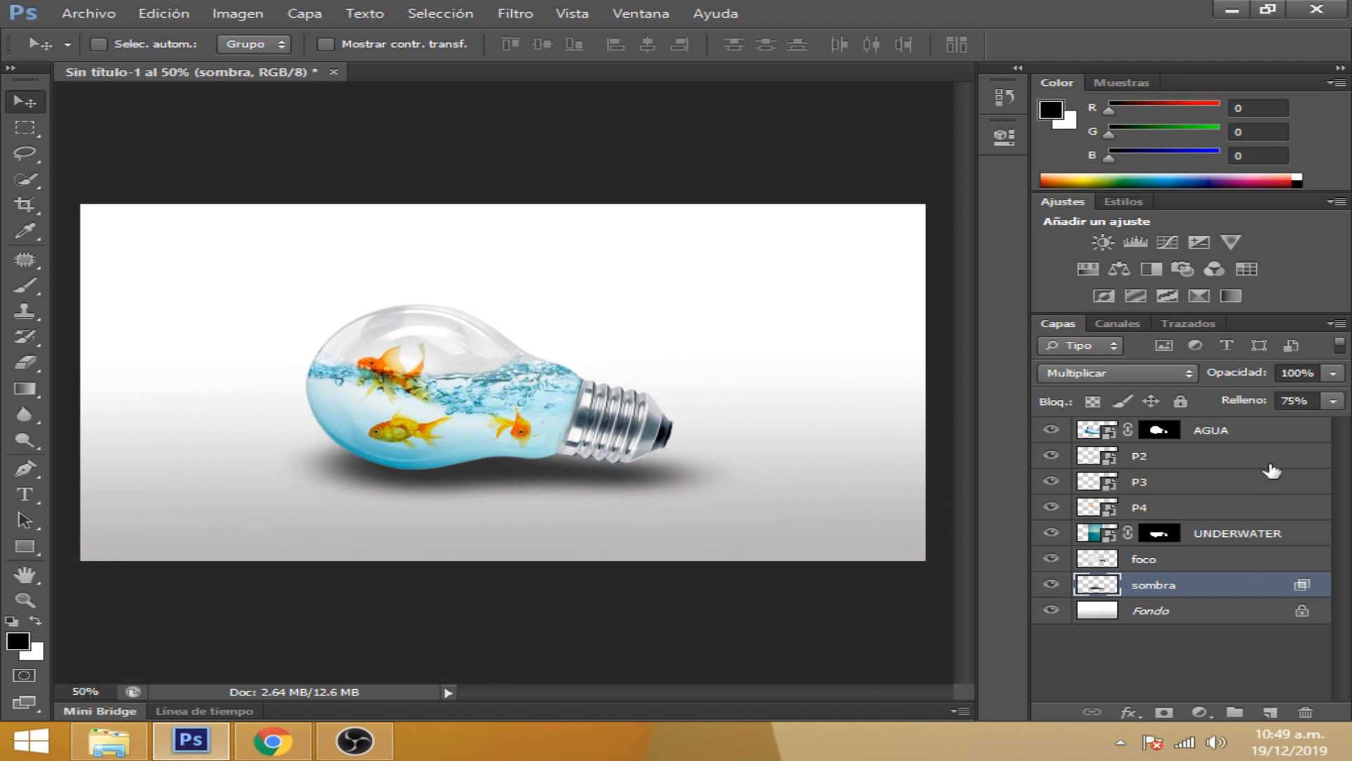
Set the sombra layer's fill to 60%
{"action": "left_click", "coordinate": [1295, 400]}
{"action": "type", "text": "60"}
{"action": "double_click", "coordinate": [1281, 401]}
{"action": "type", "text": "70"}
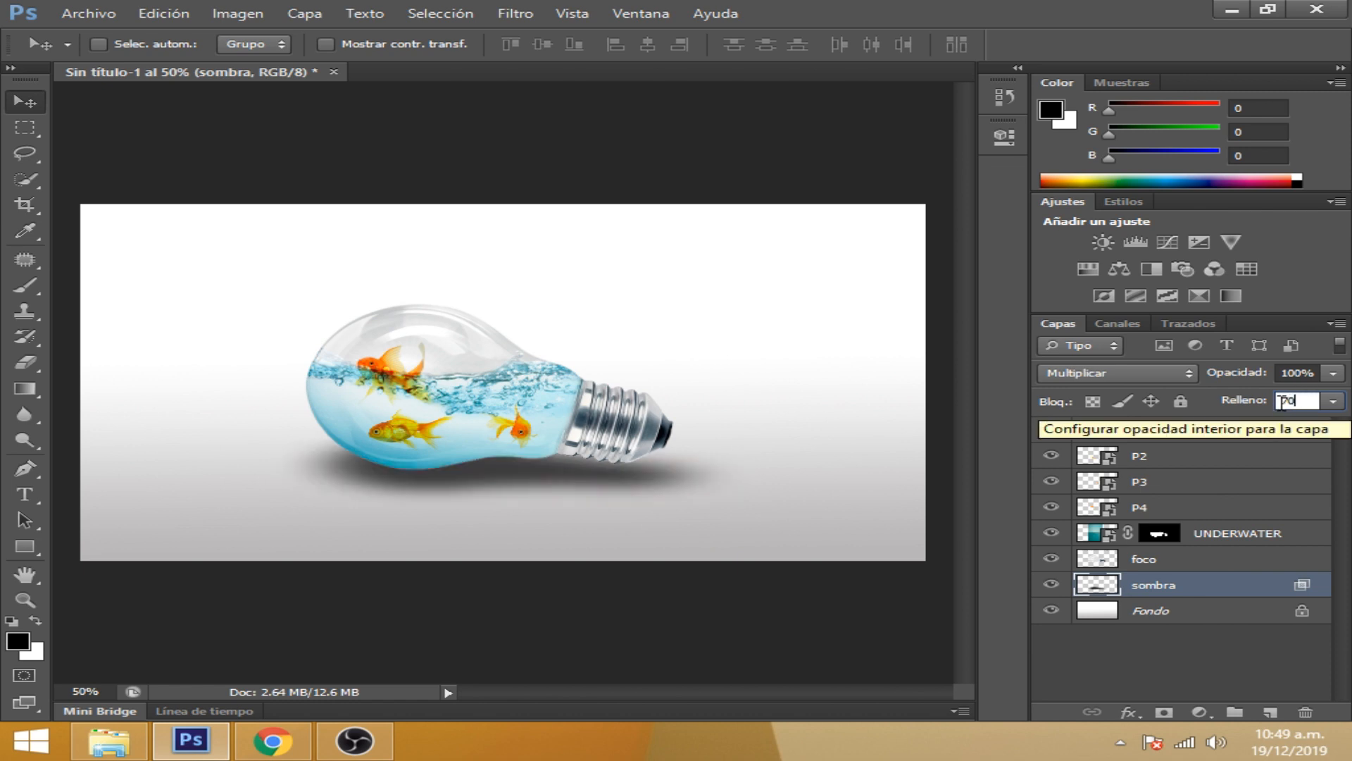
{"action": "double_click", "coordinate": [1281, 402]}
{"action": "type", "text": "60"}
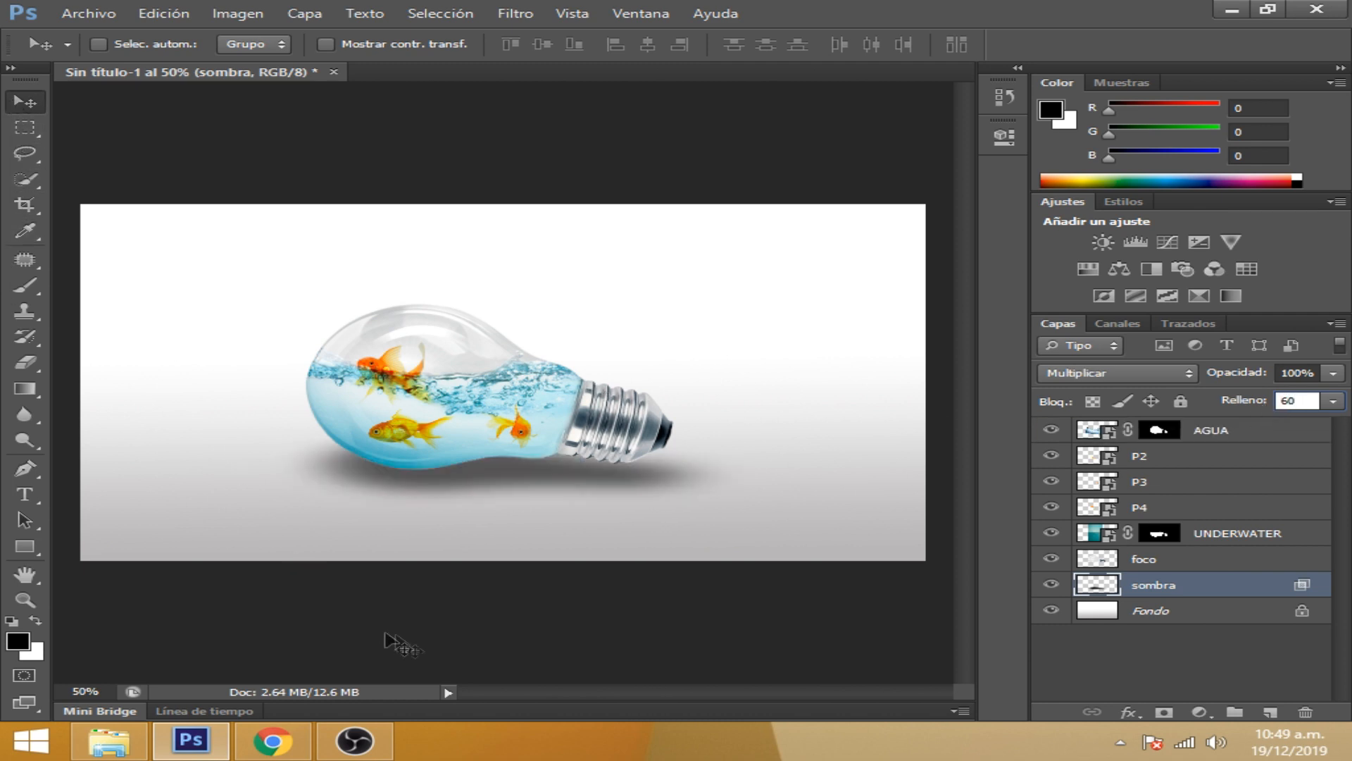
{"action": "key", "text": "Return"}
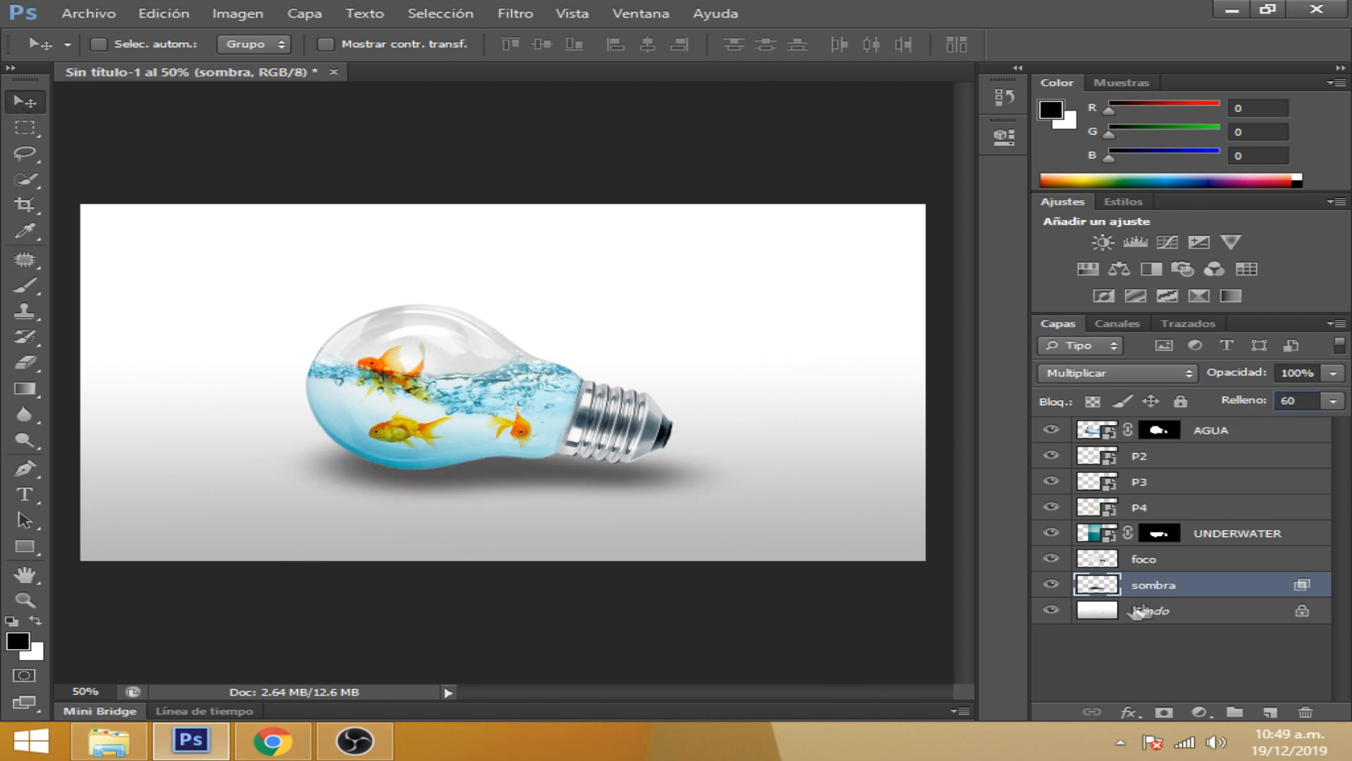
Hide the sombra and Fondo layers and stamp the visible layers from AGUA to foco into a new merged layer
{"action": "left_click", "coordinate": [1168, 567]}
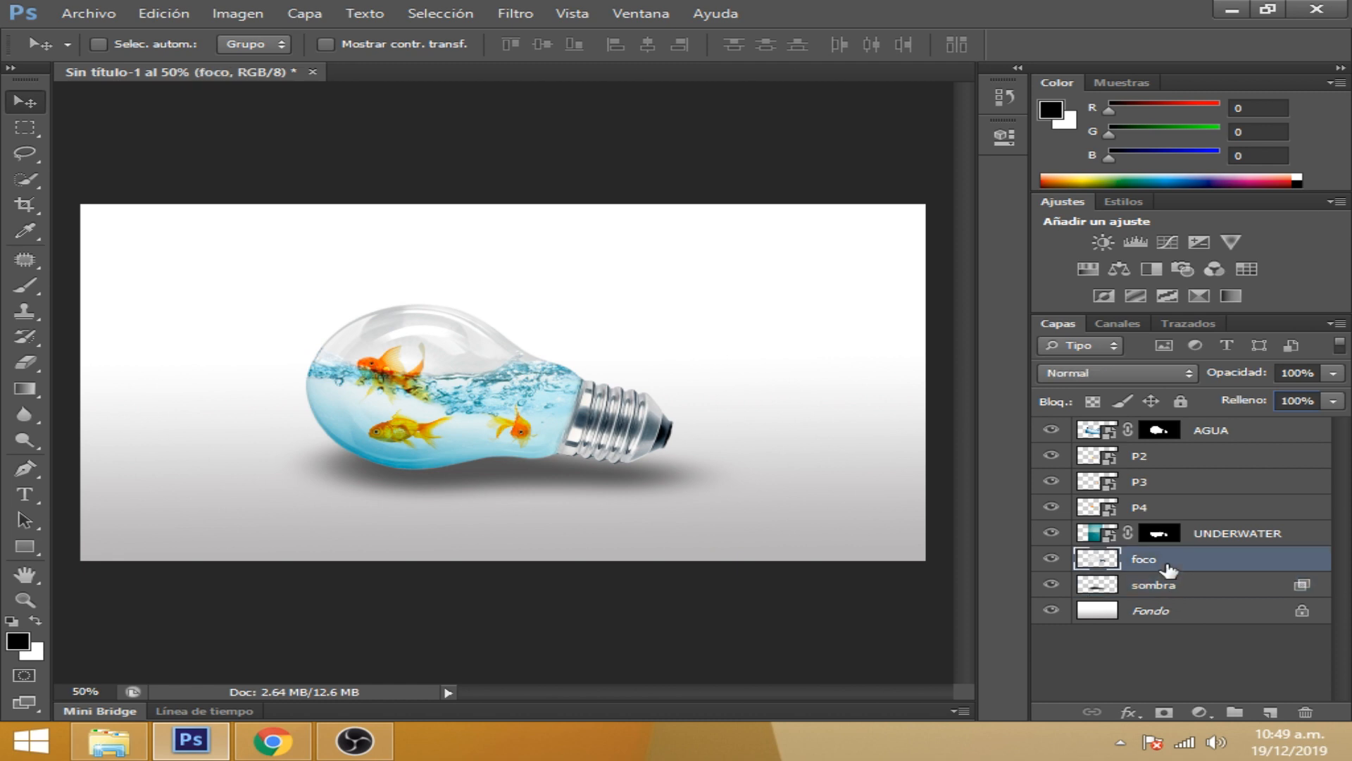
{"action": "left_click", "coordinate": [1052, 584]}
{"action": "left_click", "coordinate": [1052, 610]}
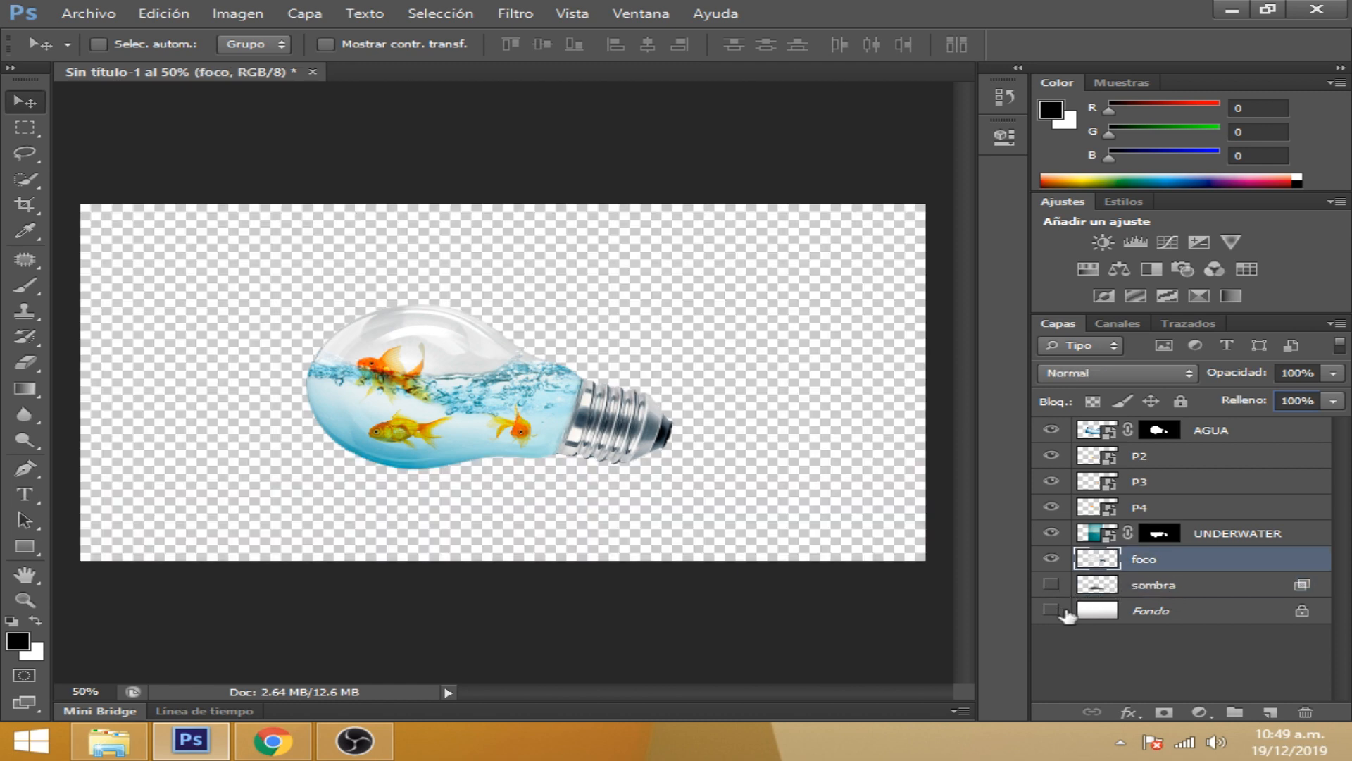
{"action": "left_click", "coordinate": [1253, 433]}
{"action": "left_click", "coordinate": [1217, 567], "text": "shift"}
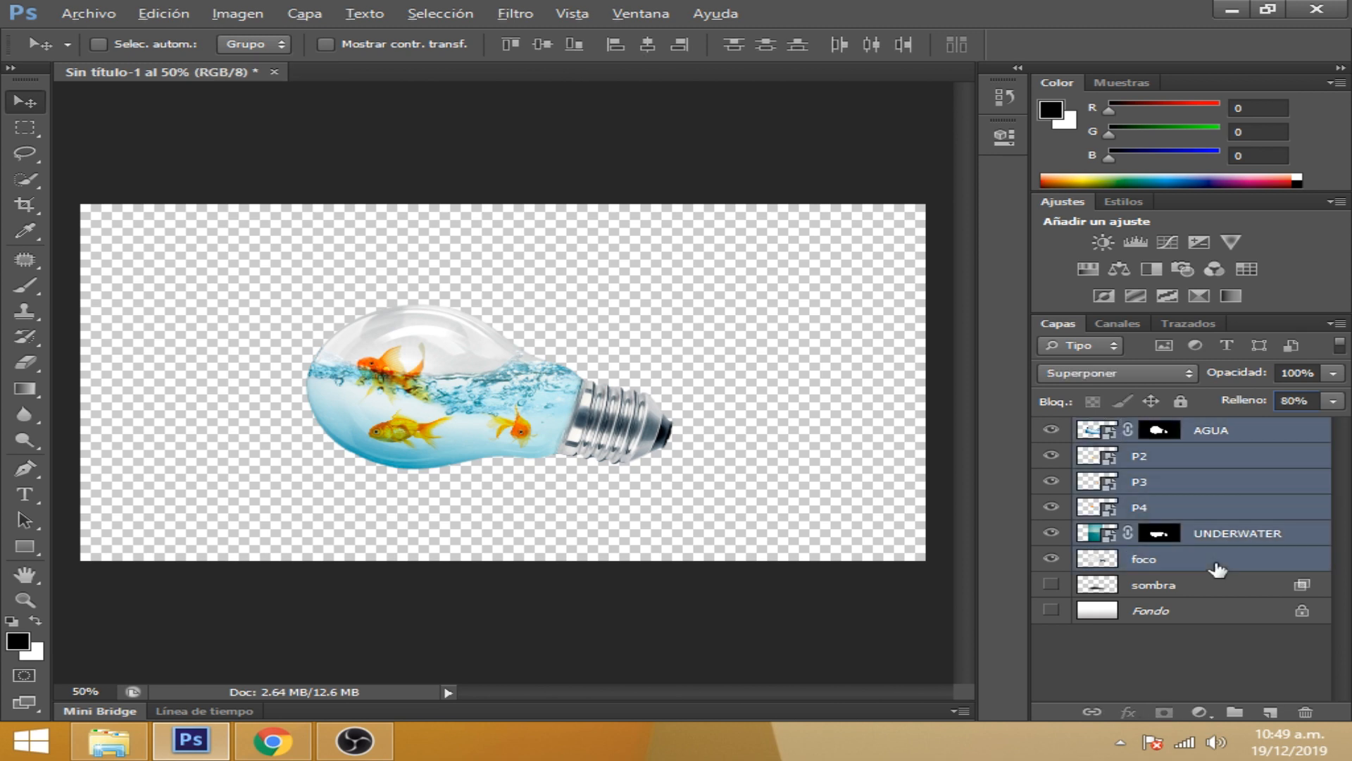
{"action": "key", "text": "ctrl+shift+alt+e"}
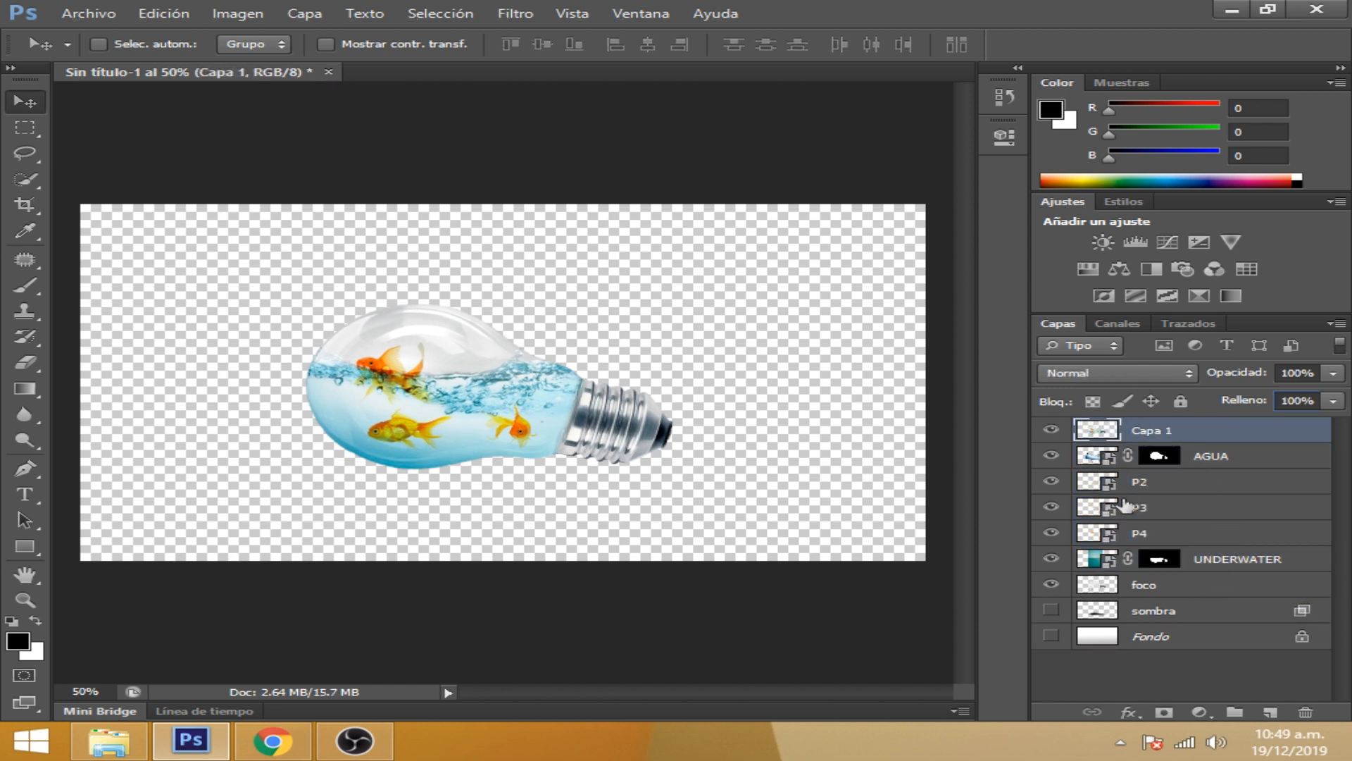
Rename the merged bulb layer as reflejo
{"action": "double_click", "coordinate": [1161, 431]}
{"action": "type", "text": "ref"}
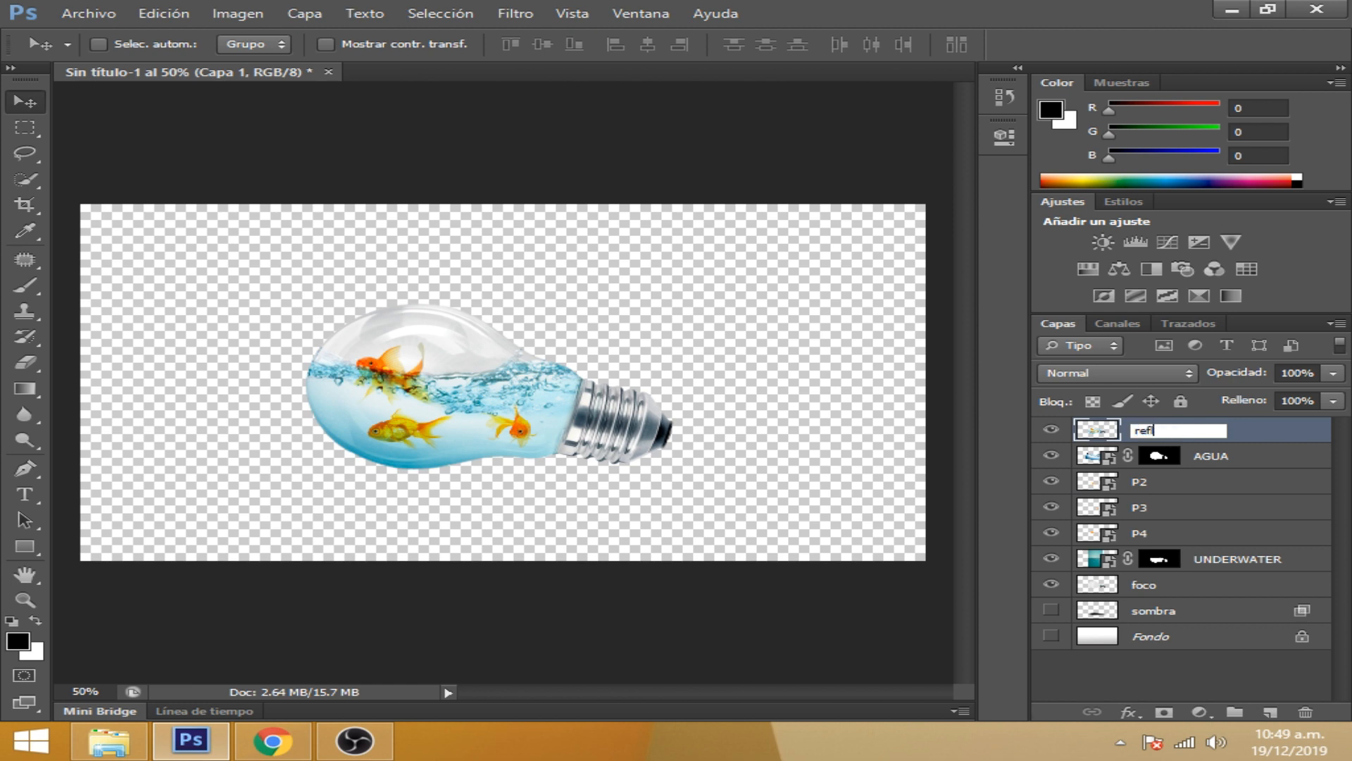
{"action": "type", "text": "lejo"}
{"action": "key", "text": "Return"}
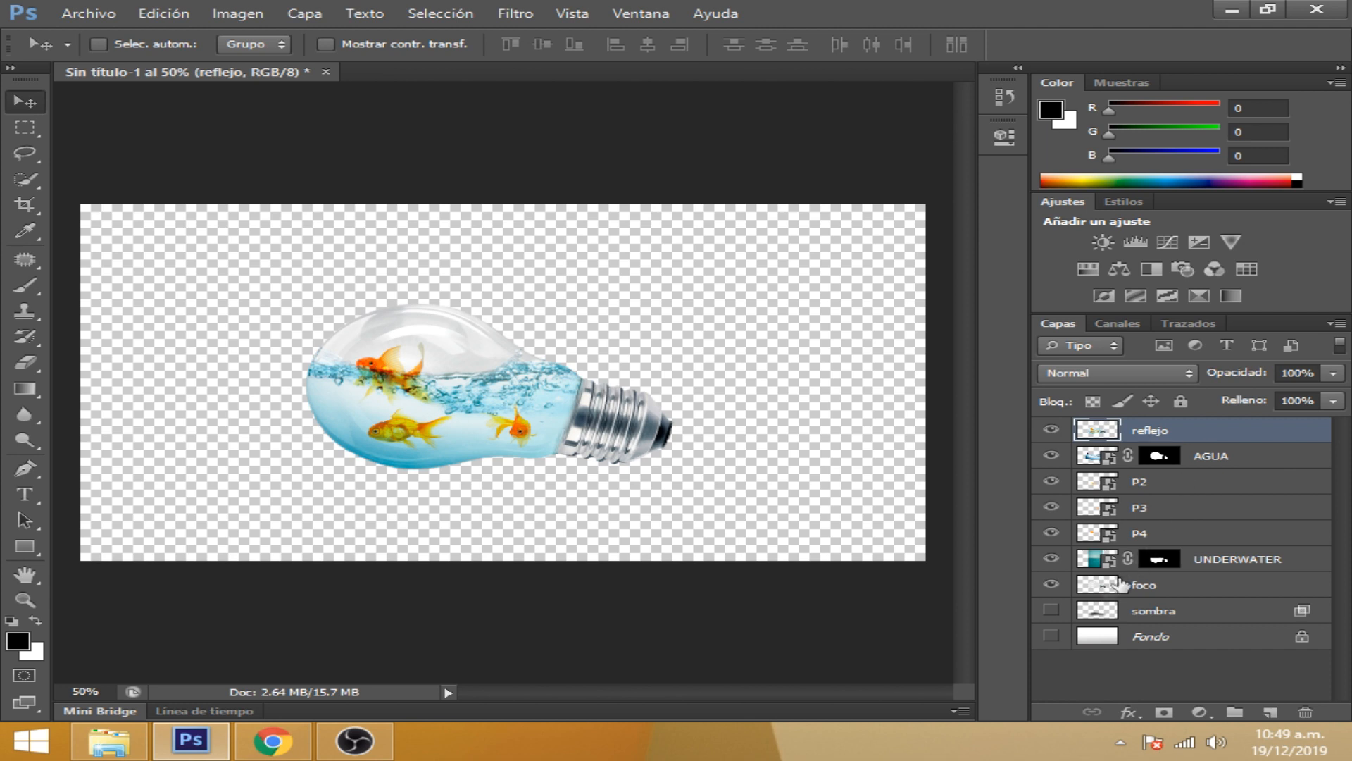
Show the sombra and Fondo layers again and move the reflejo layer between them in the stack
{"action": "left_click", "coordinate": [1051, 610]}
{"action": "left_click", "coordinate": [1051, 636]}
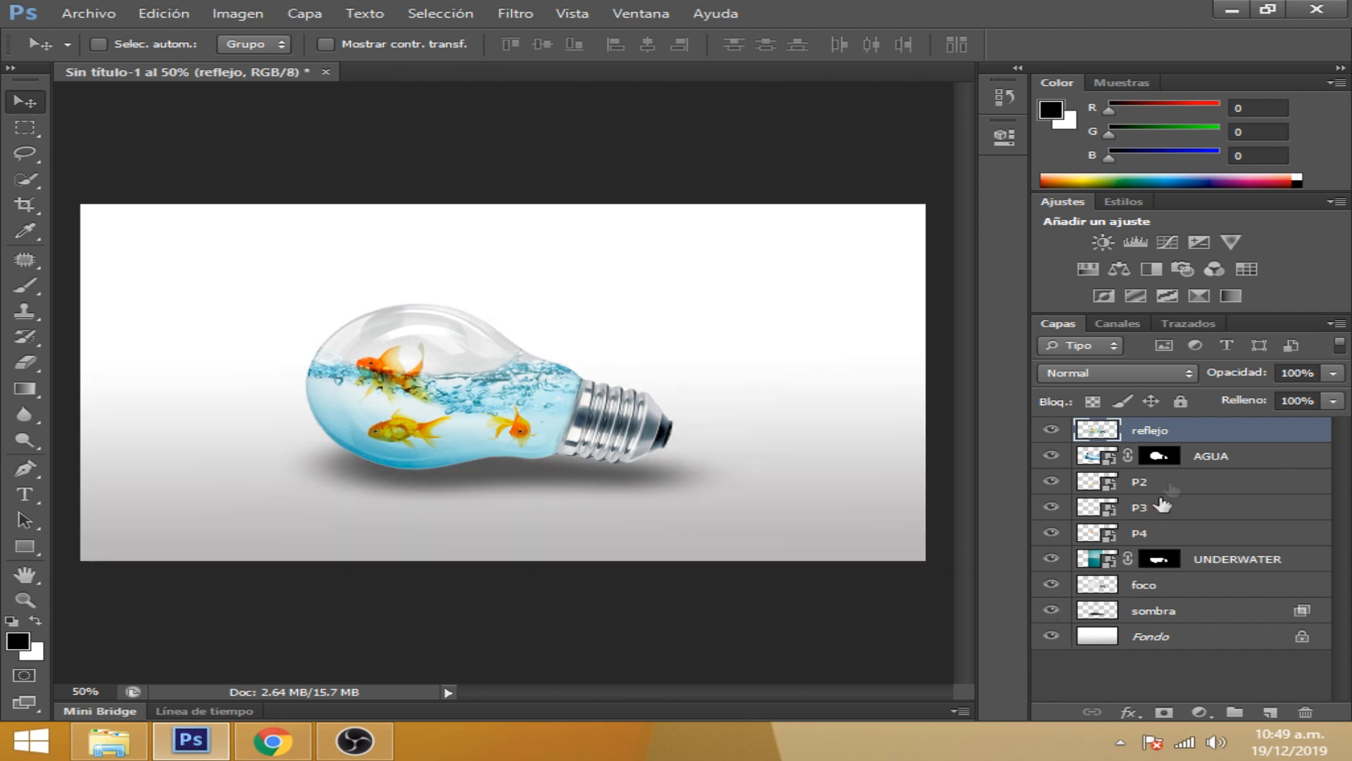
{"action": "left_click_drag", "start_coordinate": [1201, 437], "coordinate": [1206, 626]}
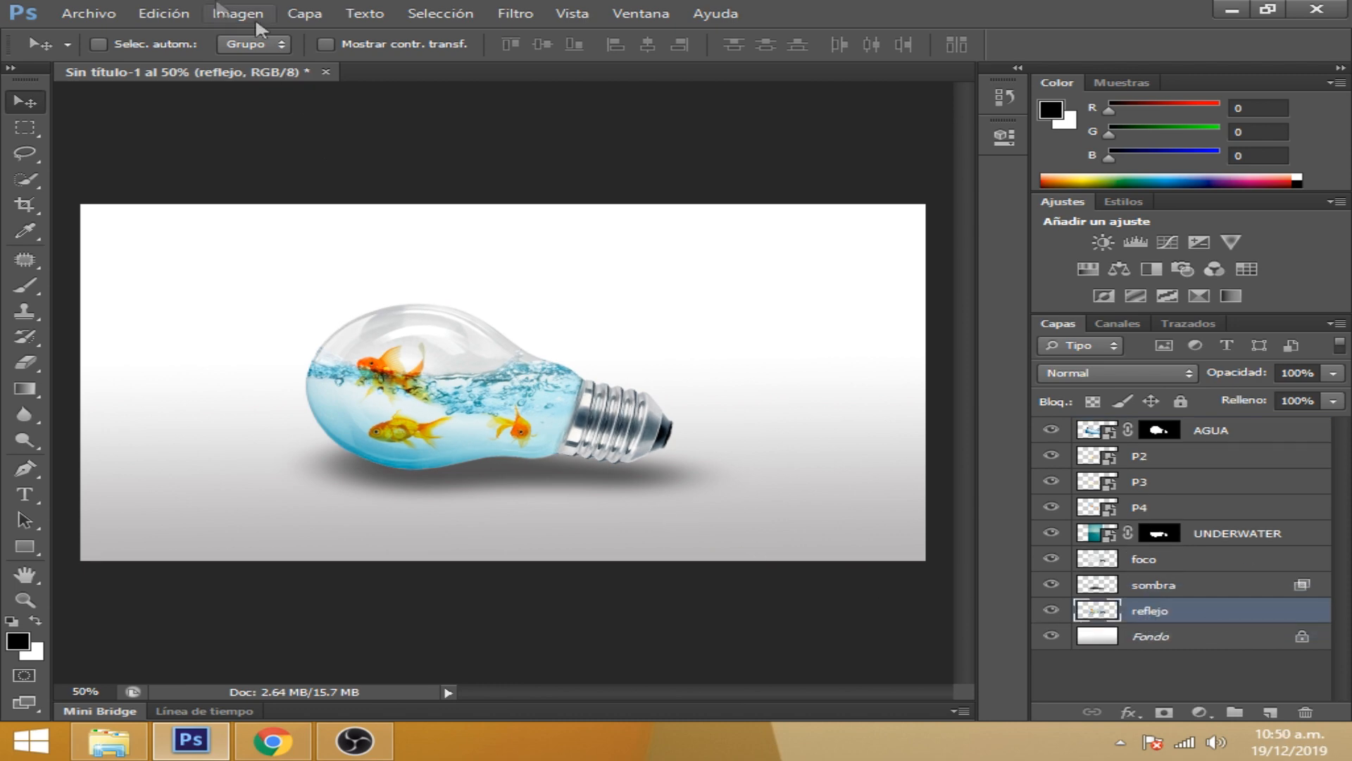
Flip the reflejo layer vertically with Free Transform and move it straight below the bulb as a mirrored reflection
{"action": "left_click", "coordinate": [164, 12]}
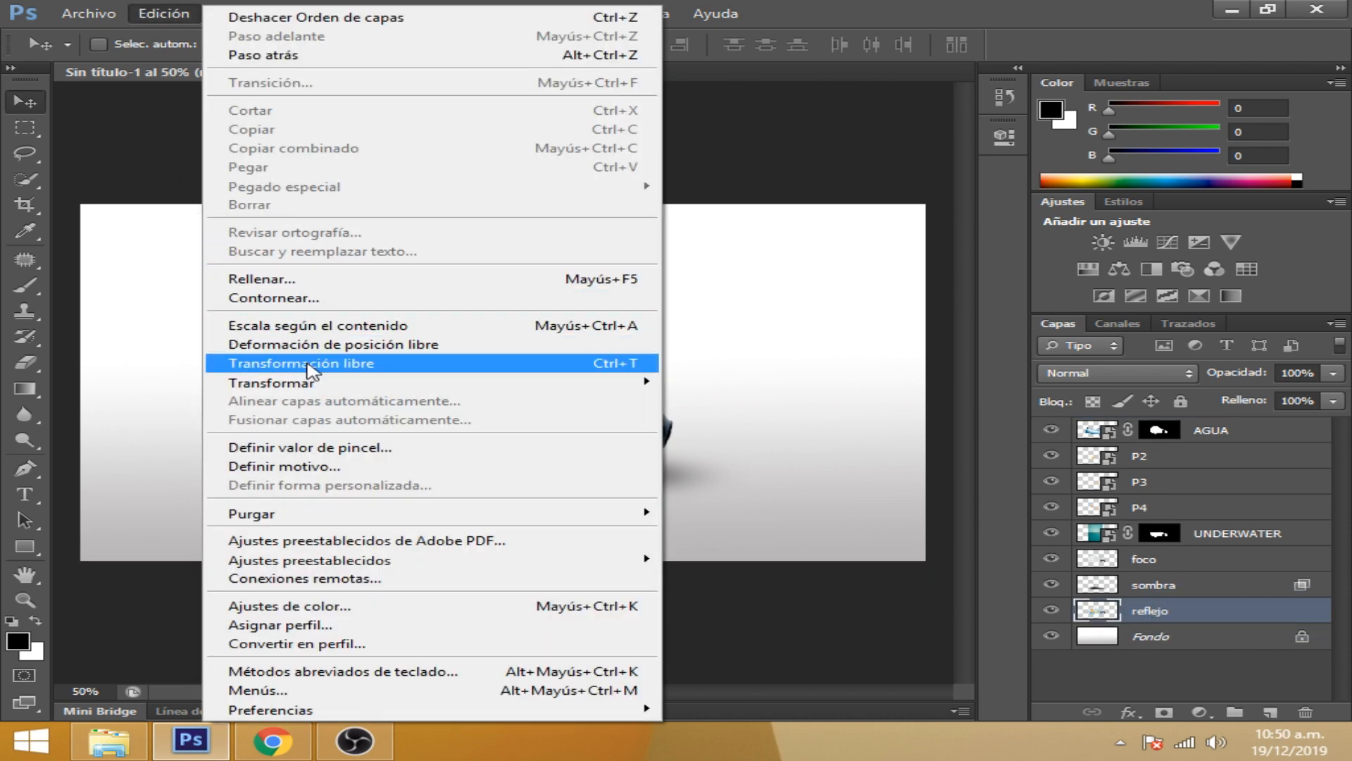
{"action": "left_click", "coordinate": [310, 362]}
{"action": "right_click", "coordinate": [451, 347]}
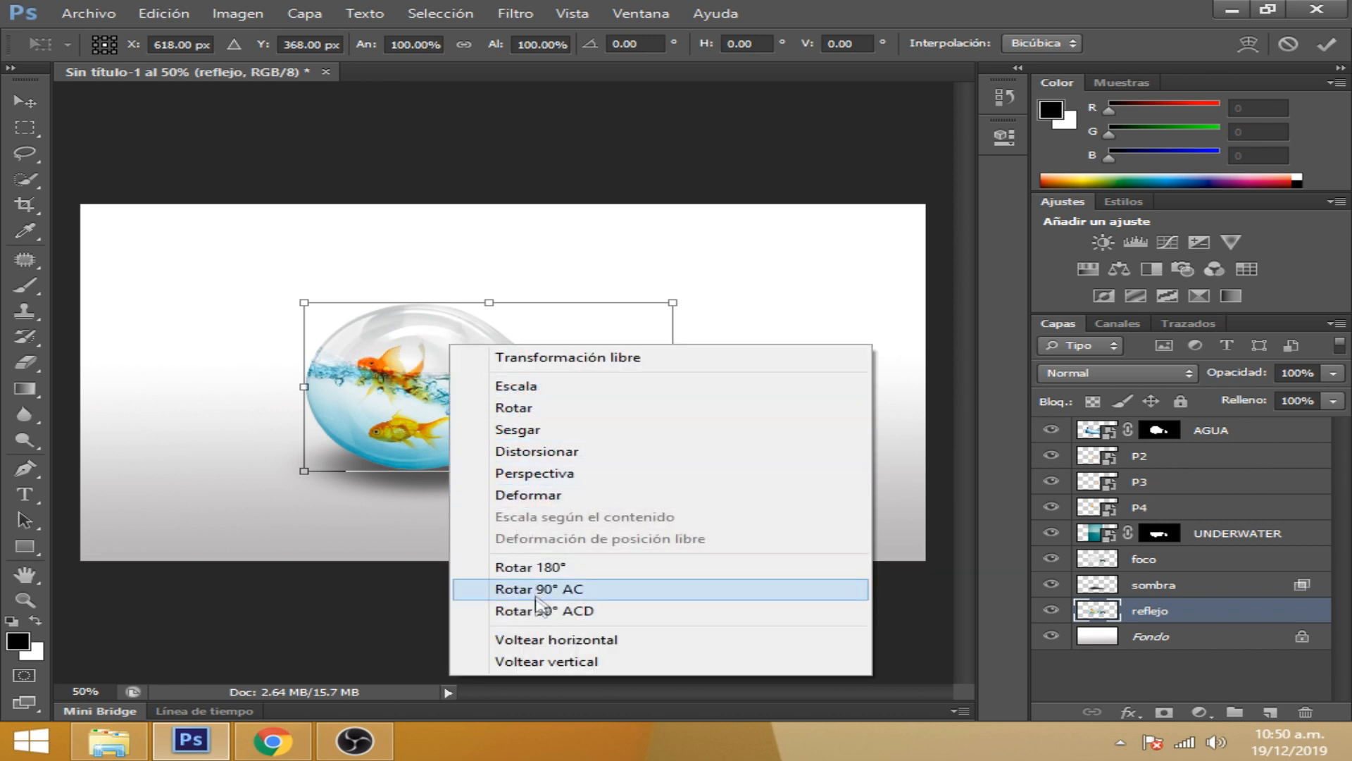
{"action": "left_click", "coordinate": [554, 661]}
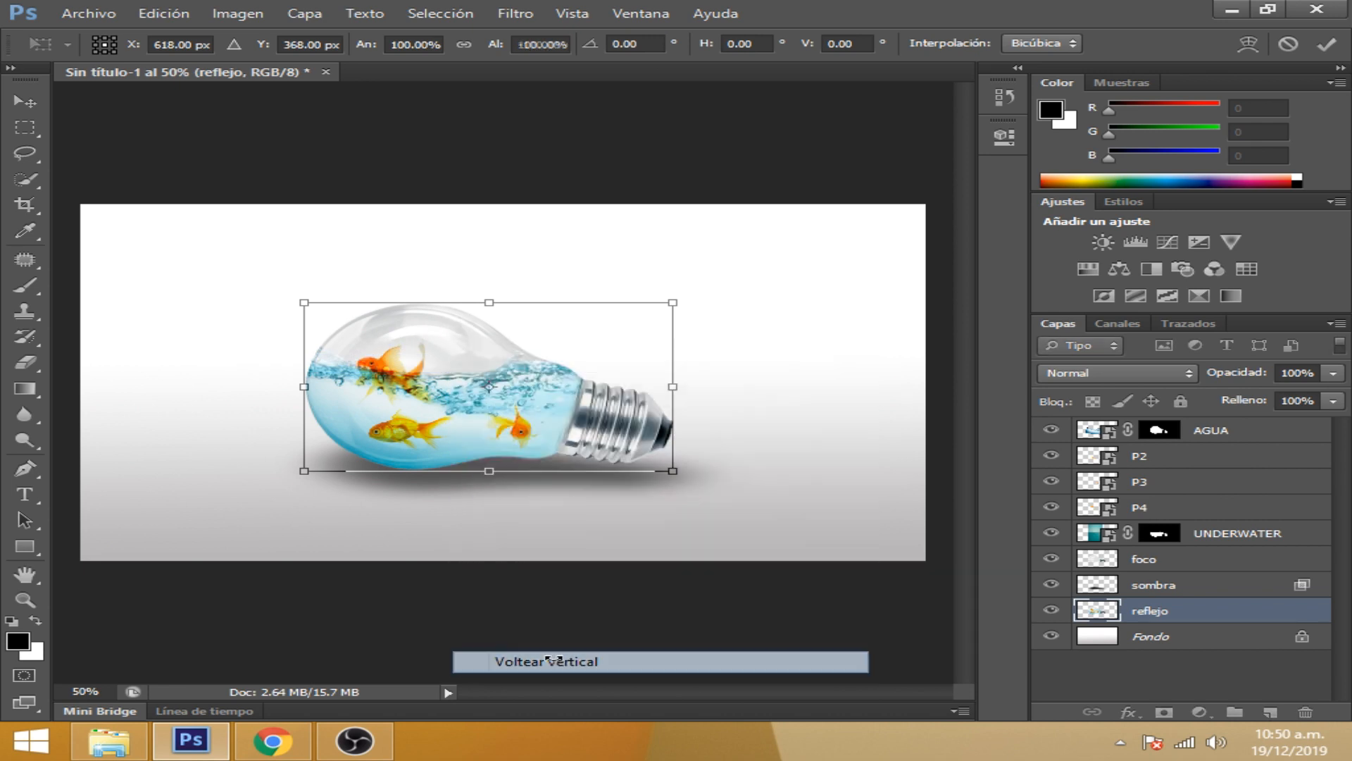
{"action": "left_click_drag", "start_coordinate": [526, 344], "coordinate": [533, 507]}
Rotate the flipped reflection to 176° and lower it to about Y 702.94 px so it follows the bulb's underside, applying the transform
{"action": "left_click_drag", "start_coordinate": [692, 463], "coordinate": [697, 452]}
{"action": "left_click_drag", "start_coordinate": [613, 547], "coordinate": [616, 535]}
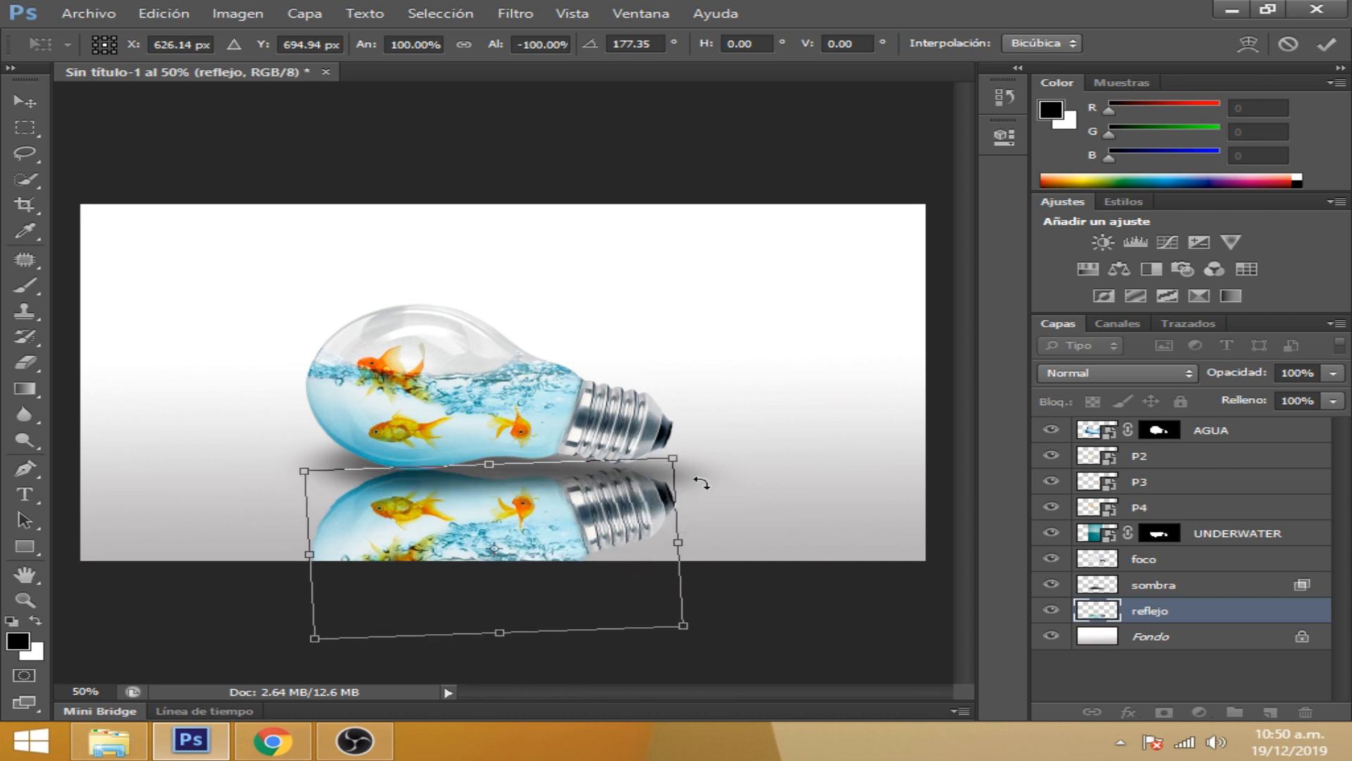
{"action": "key", "text": "Down"}
{"action": "key", "text": "Down"}
{"action": "key", "text": "Down"}
{"action": "key", "text": "Down"}
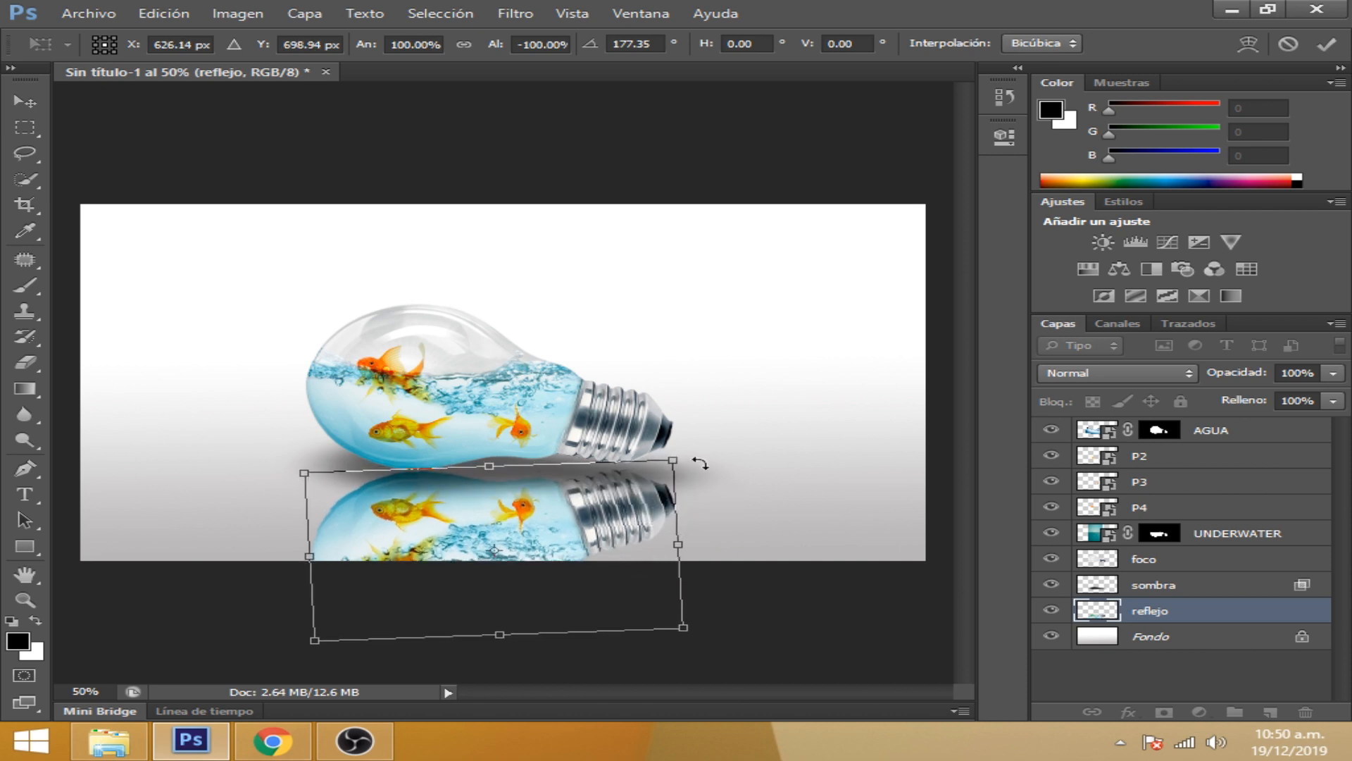
{"action": "left_click_drag", "start_coordinate": [700, 455], "coordinate": [705, 450]}
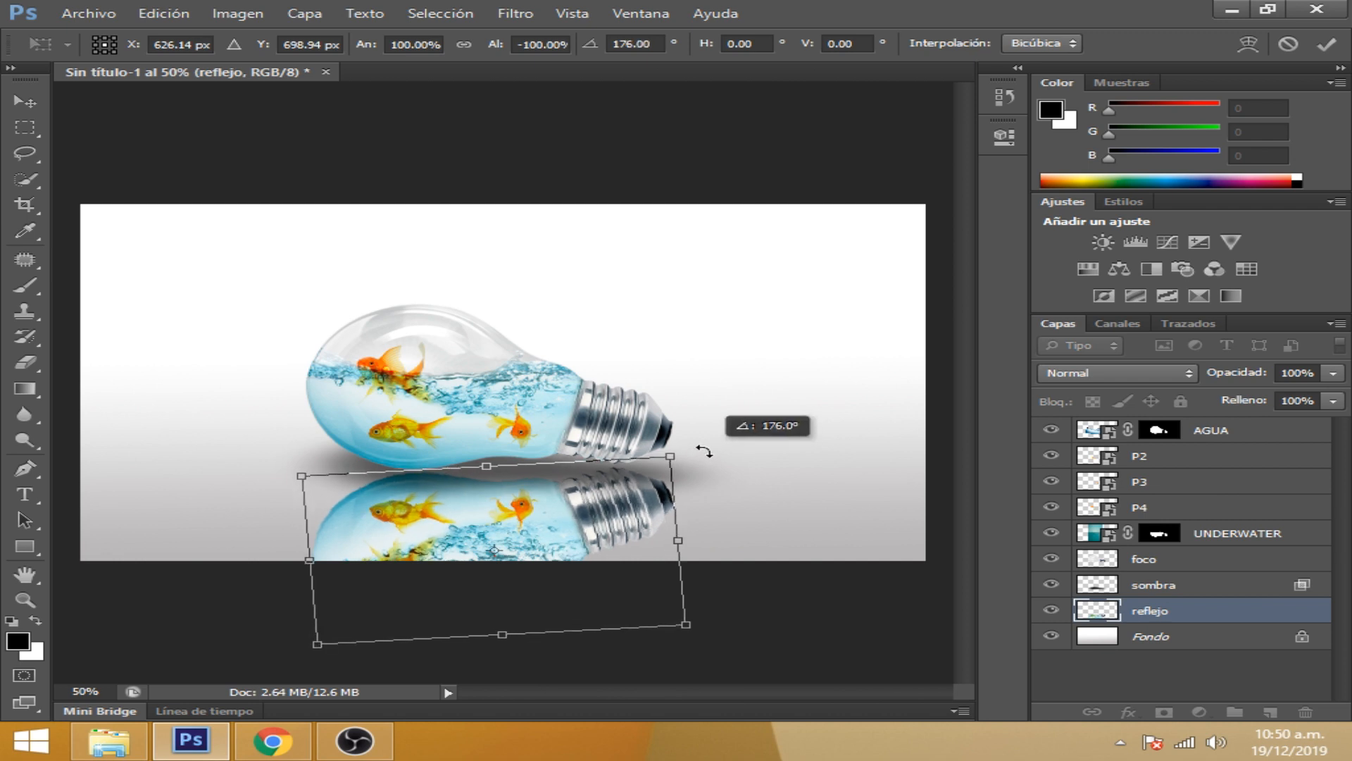
{"action": "key", "text": "Down"}
{"action": "key", "text": "Down"}
{"action": "key", "text": "Down"}
{"action": "key", "text": "Down"}
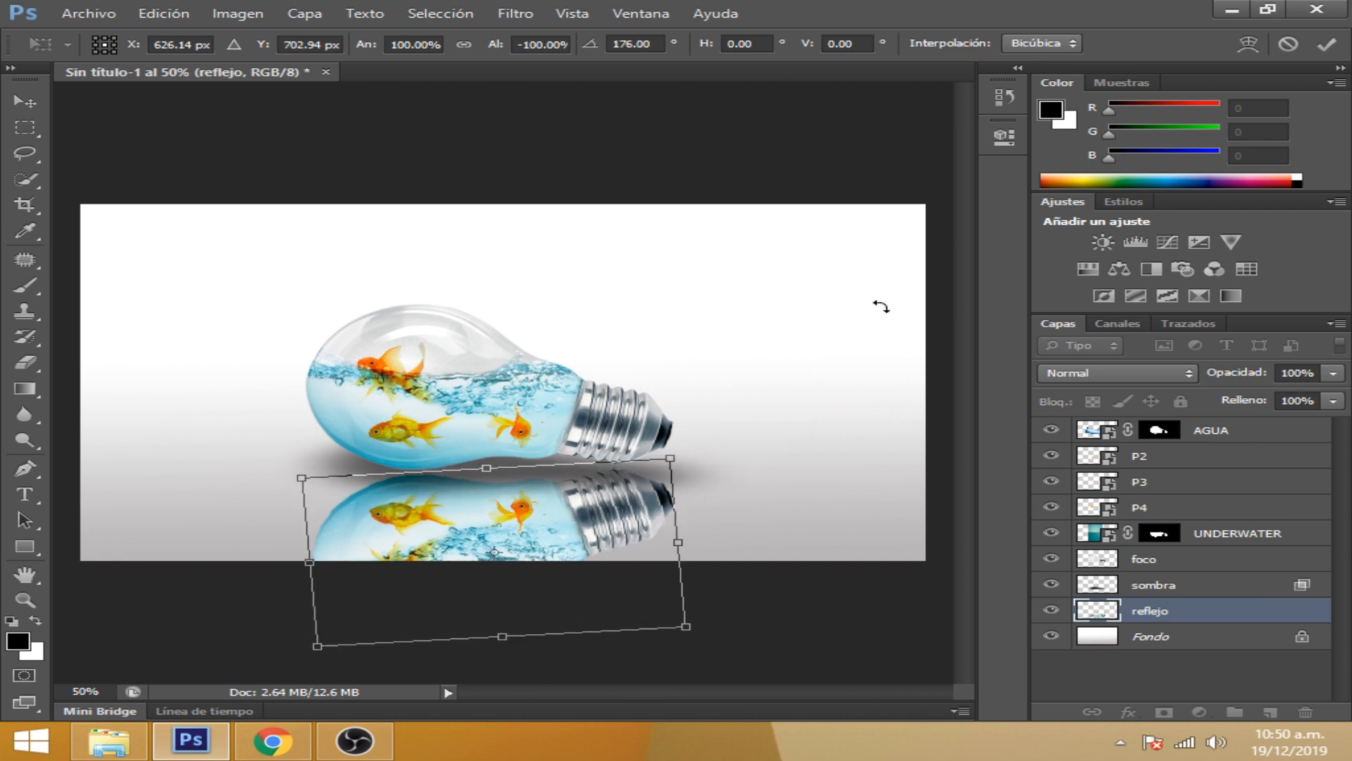
{"action": "left_click", "coordinate": [1326, 46]}
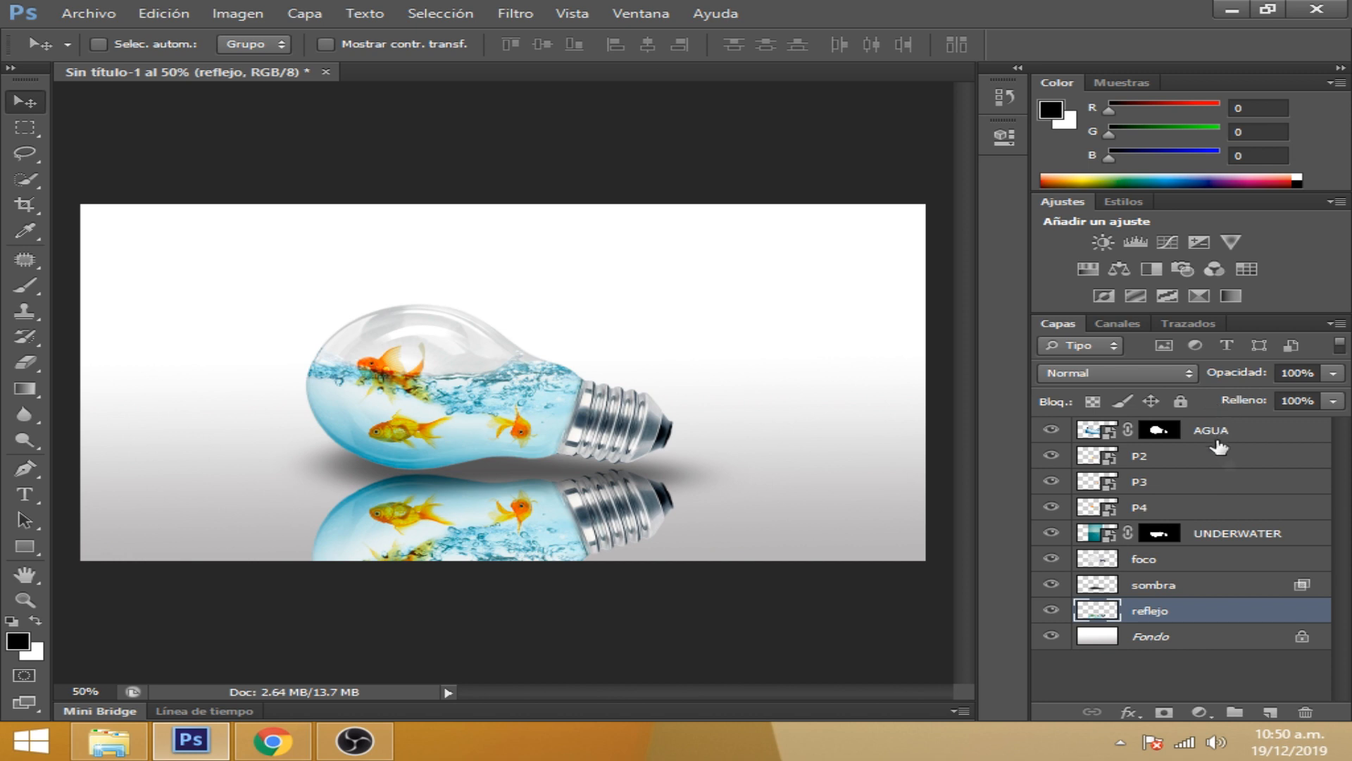
Set the reflejo layer's fill to 60% and fade out the reflection's lower part with a soft 257 px Eraser
{"action": "left_click", "coordinate": [1309, 395]}
{"action": "type", "text": "60"}
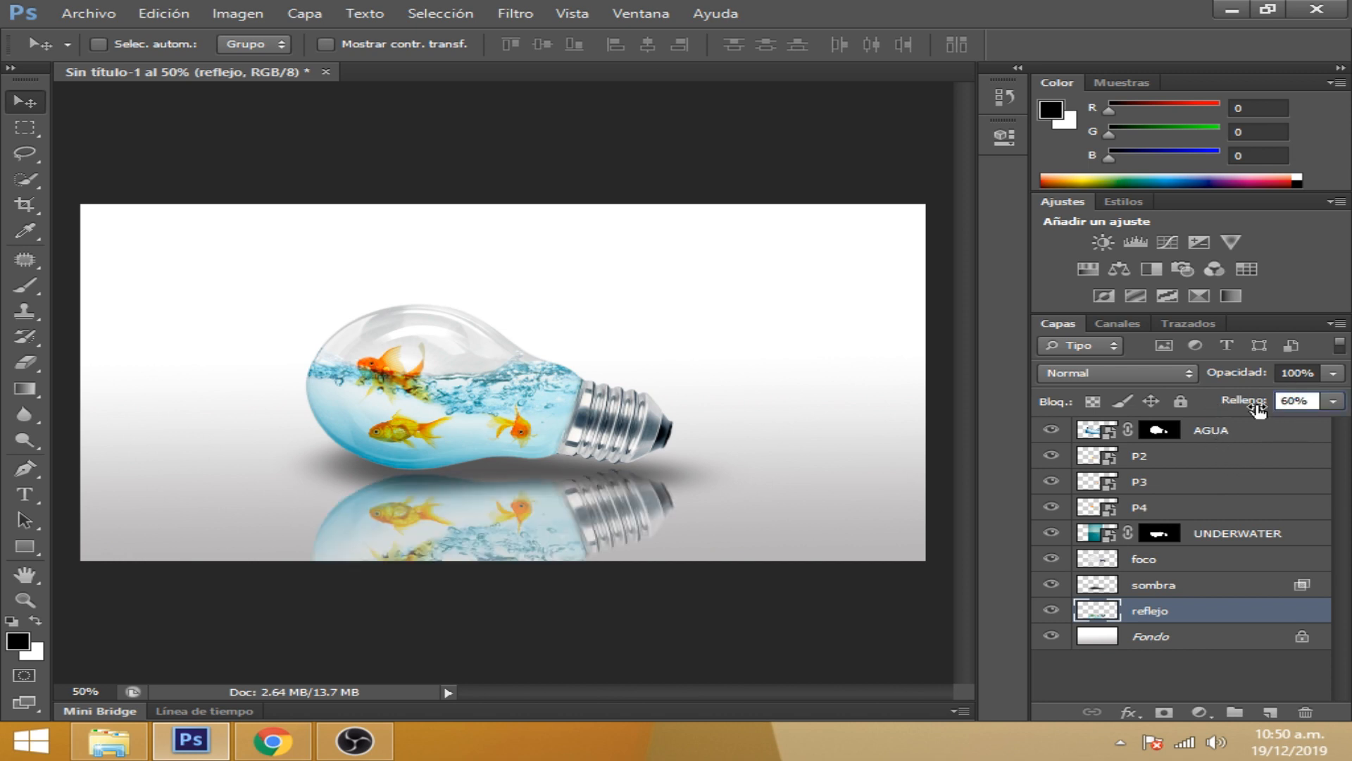
{"action": "left_click", "coordinate": [21, 363]}
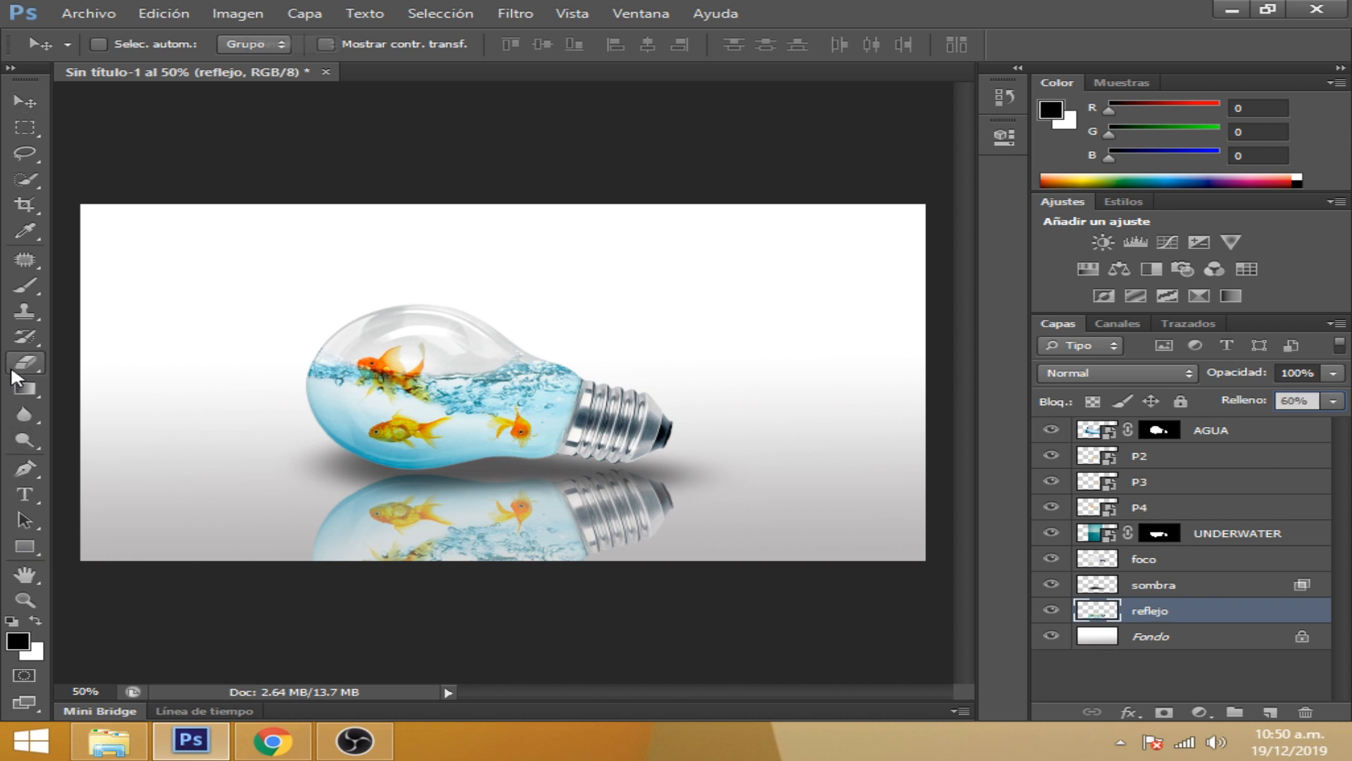
{"action": "right_click", "coordinate": [167, 429]}
{"action": "left_click_drag", "start_coordinate": [232, 474], "coordinate": [320, 479]}
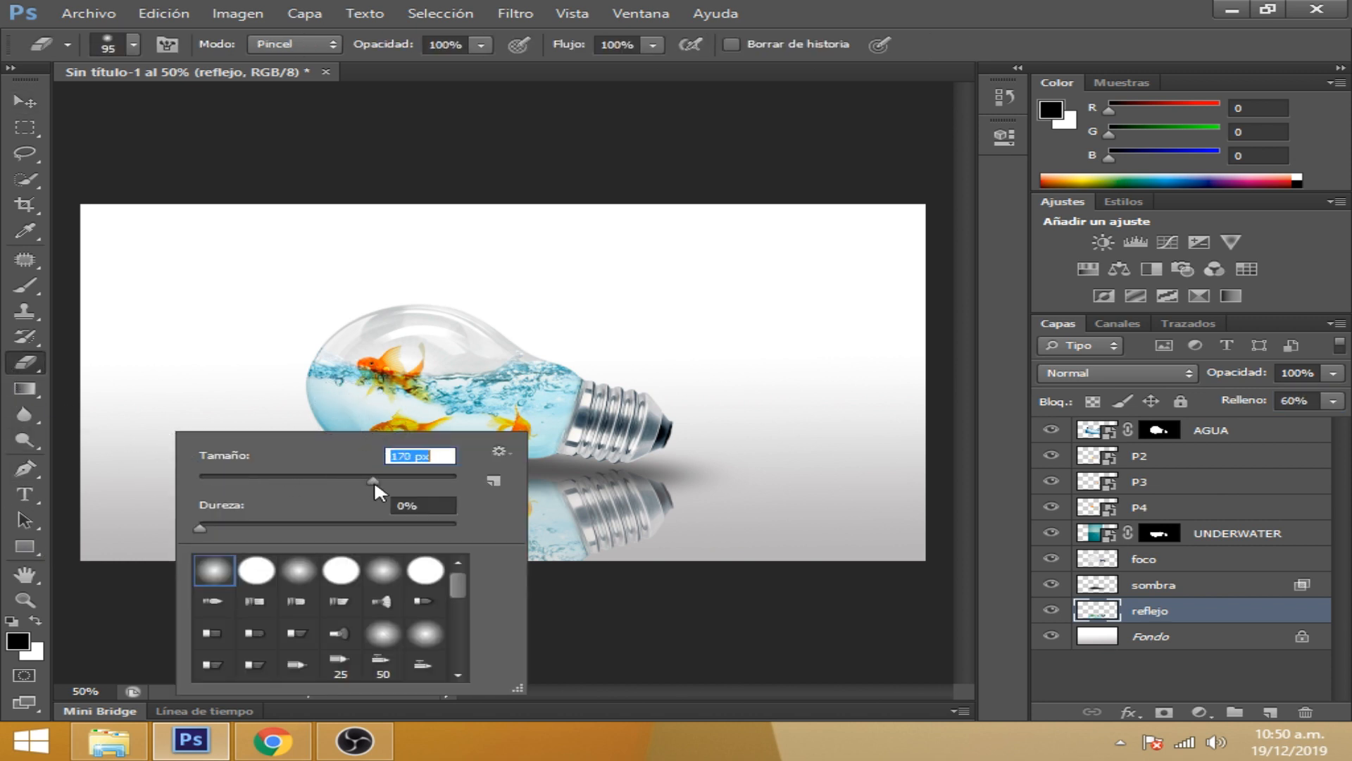
{"action": "left_click_drag", "start_coordinate": [384, 482], "coordinate": [399, 481]}
{"action": "left_click", "coordinate": [662, 637]}
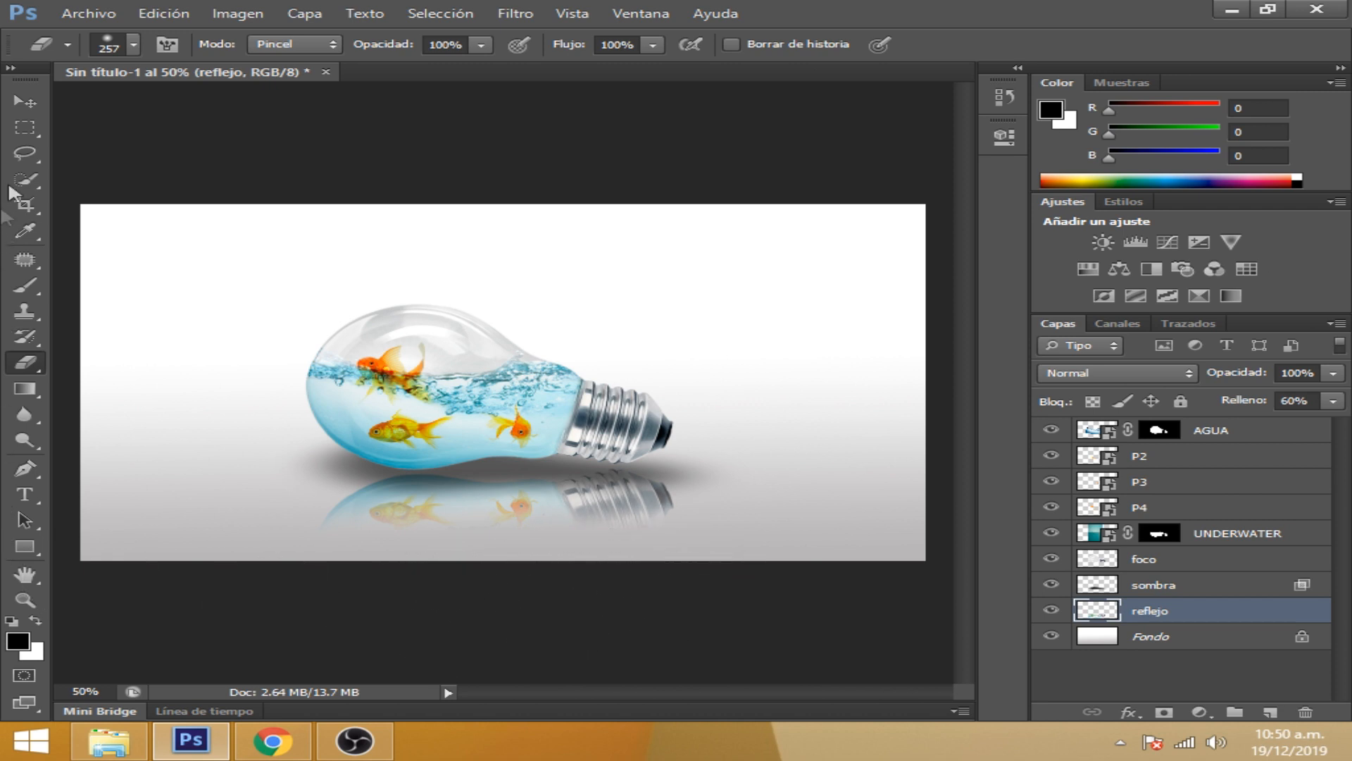
{"action": "left_click", "coordinate": [23, 106]}
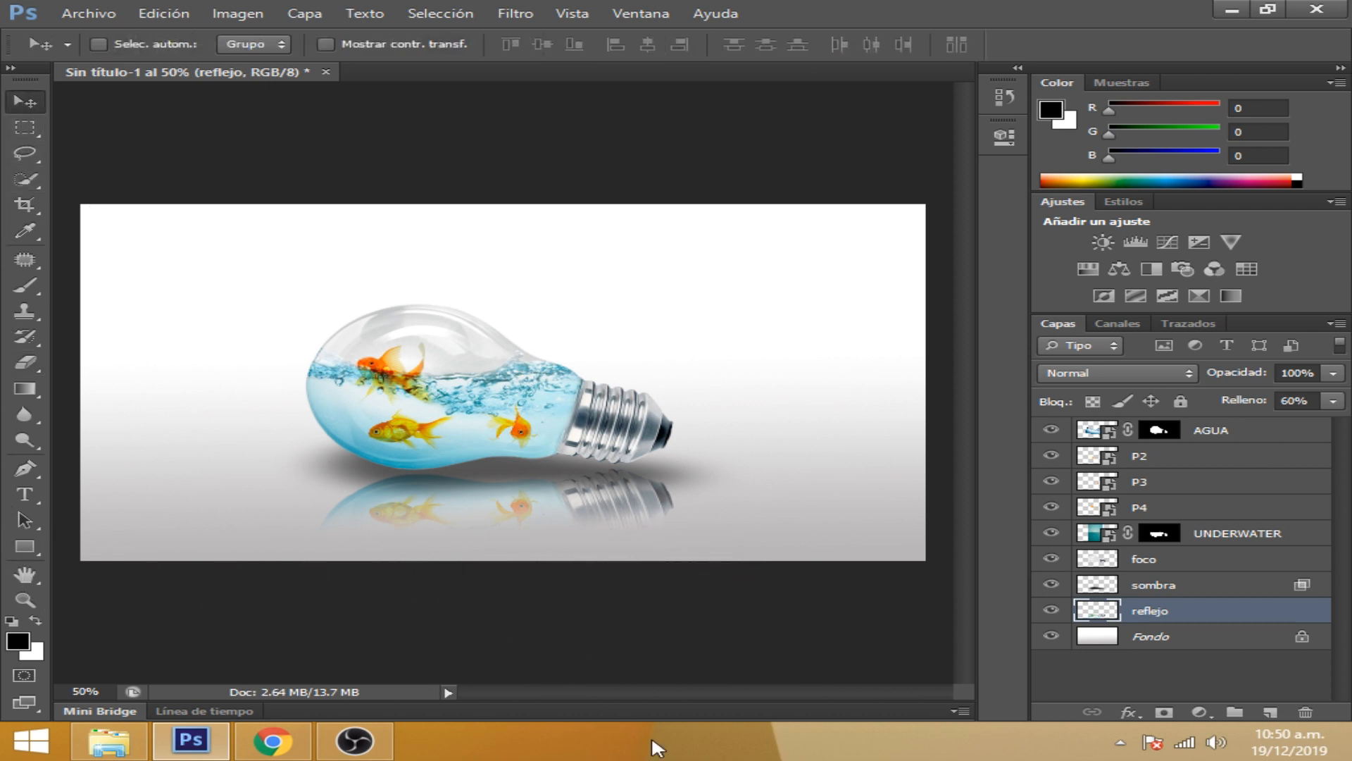
Examine the bulb, its shadow and the faded reflection at 100% zoom
{"action": "key", "text": "ctrl+plus"}
{"action": "key", "text": "ctrl+plus"}
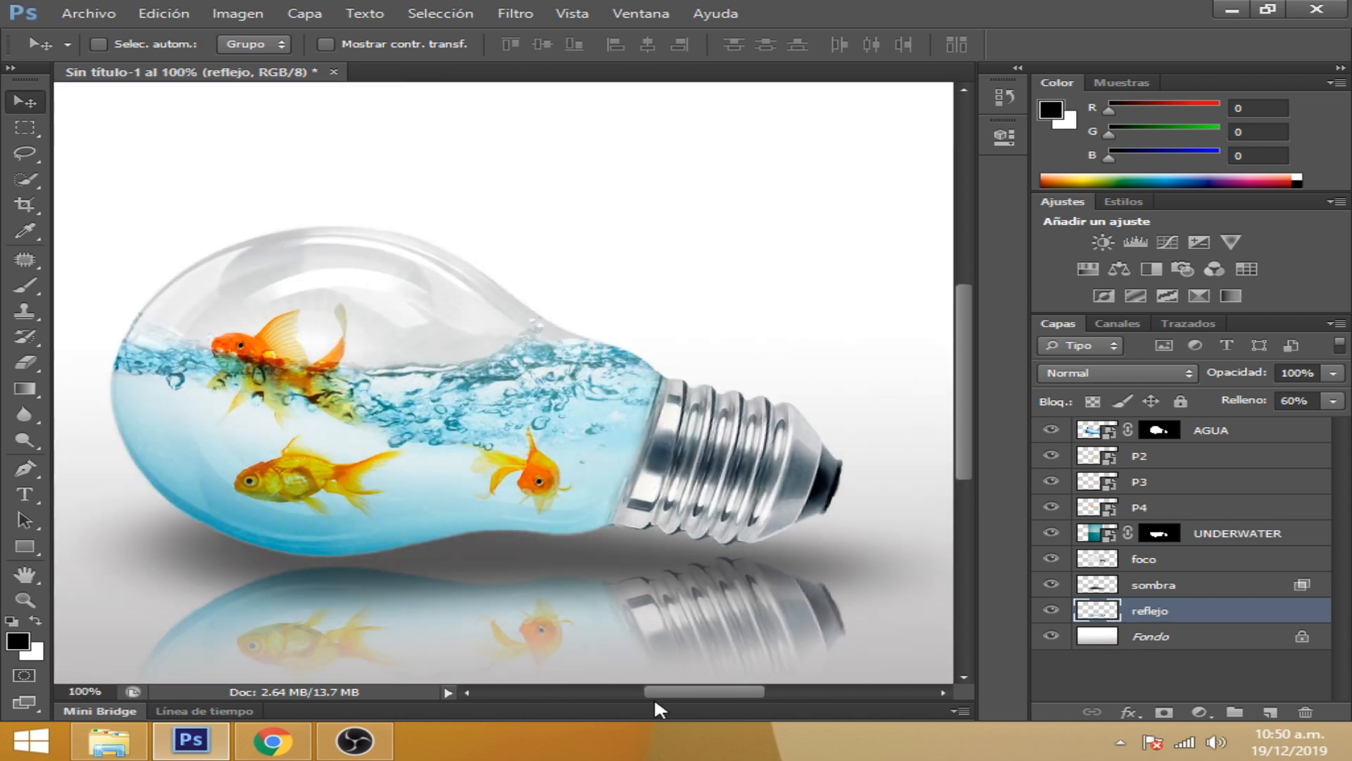
{"action": "left_click_drag", "start_coordinate": [967, 435], "coordinate": [966, 465]}
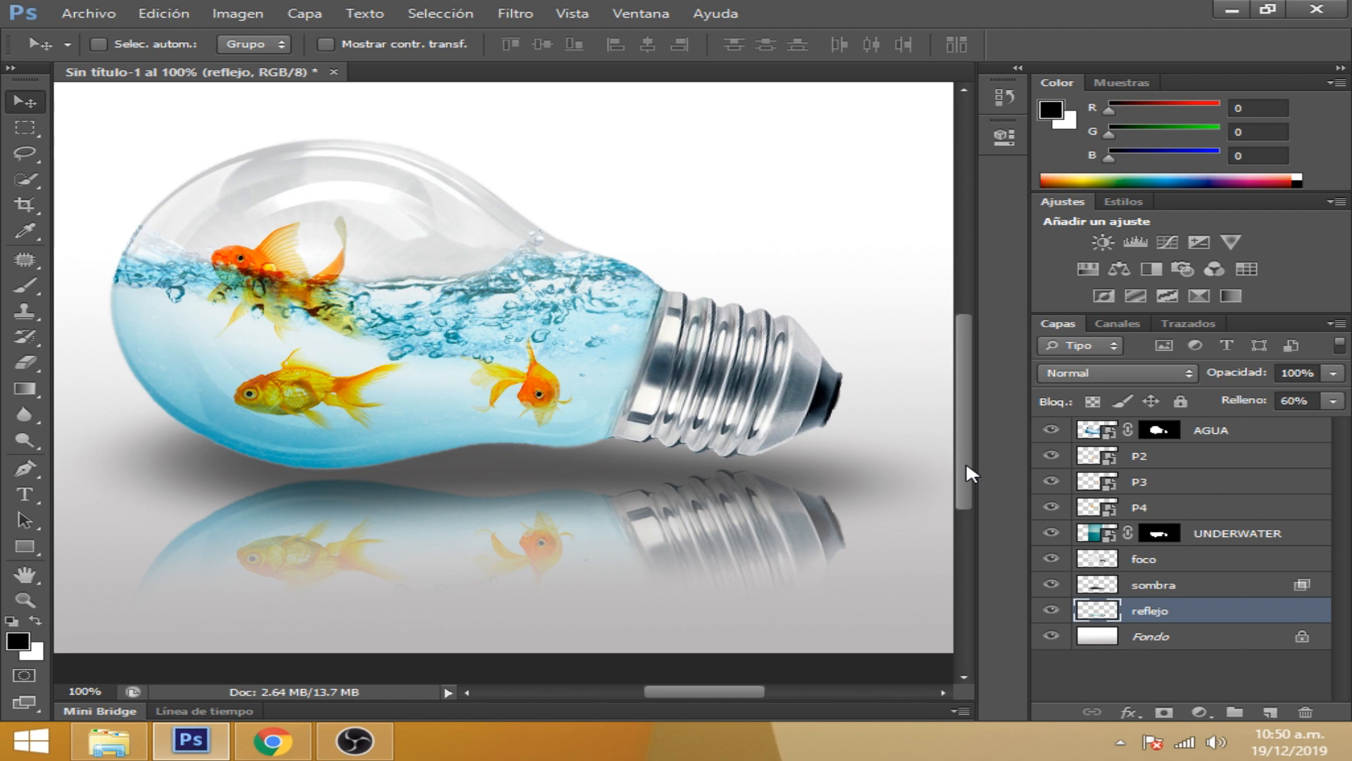